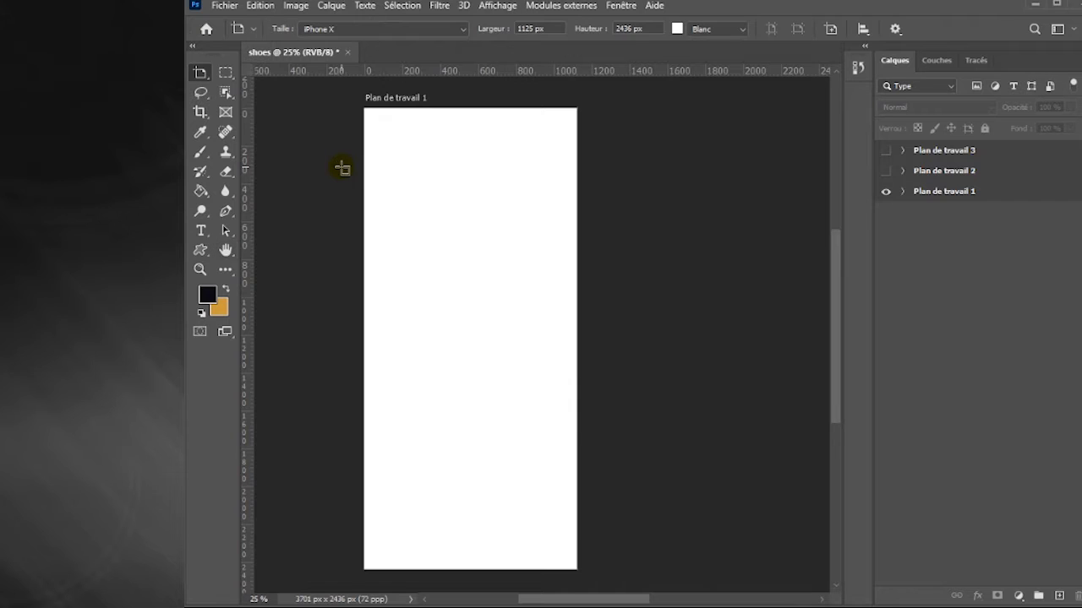
# Draw an orange rectangle of about 1286 by 2504 px covering all of Plan de travail 1.
pyautogui.click(200, 73)
pyautogui.click(270, 70)
pyautogui.click(538, 252)
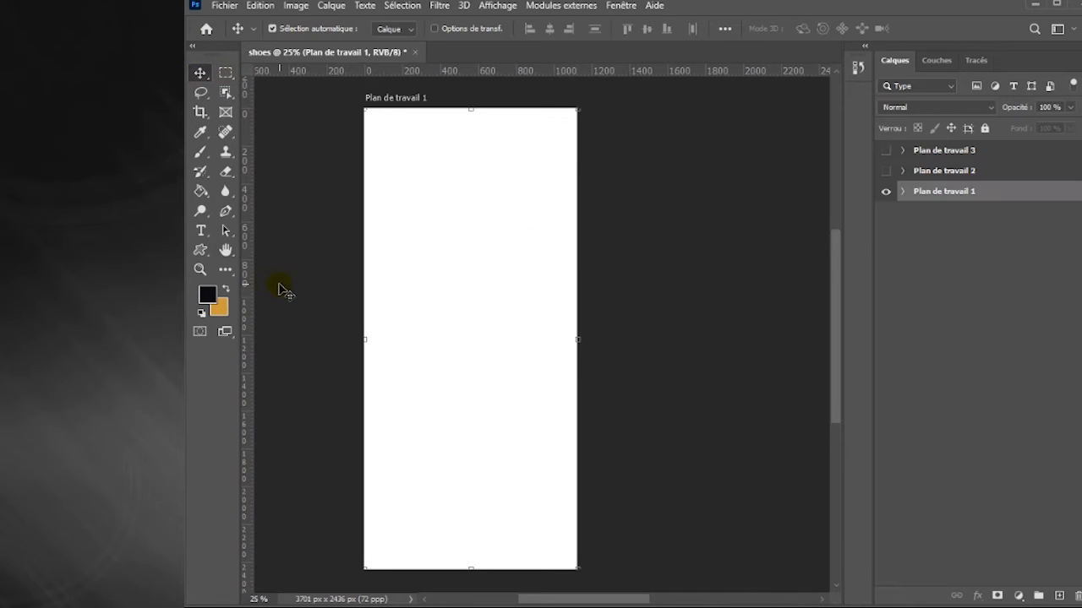
pyautogui.click(200, 250)
pyautogui.click(254, 251)
pyautogui.press('x')
pyautogui.moveTo(346, 104); pyautogui.dragTo(589, 541)
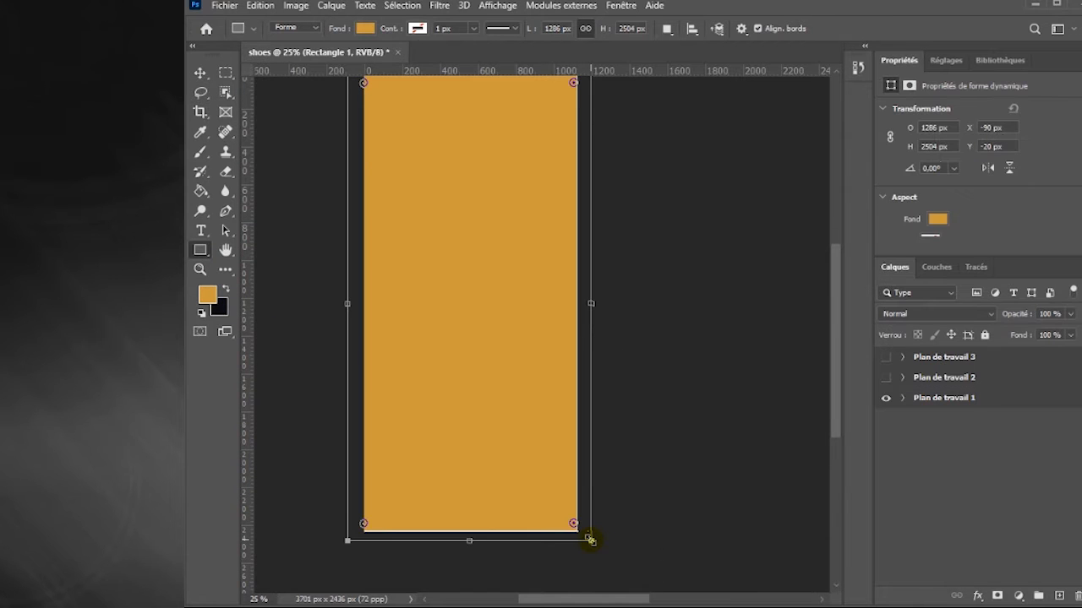
# Select Plan de travail 1 and hide the properties panel from the workspace.
pyautogui.click(944, 397)
pyautogui.moveTo(832, 370); pyautogui.dragTo(835, 345)
pyautogui.click(621, 5)
pyautogui.click(674, 440)
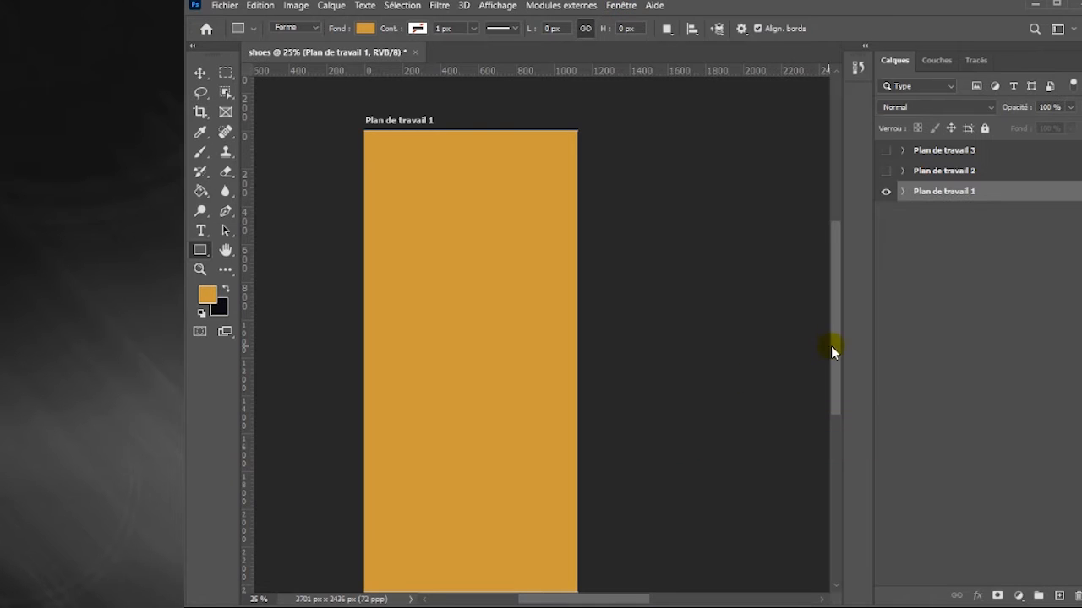
pyautogui.moveTo(833, 345); pyautogui.dragTo(833, 357)
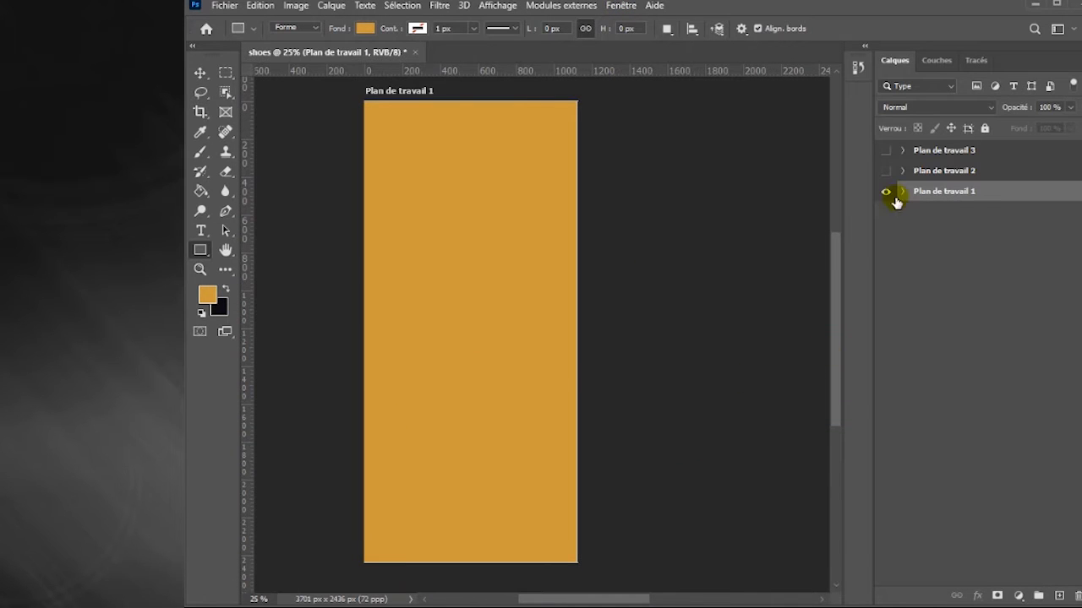
# Move the Calque 1 layer above the orange rectangle inside Plan de travail 1.
pyautogui.click(904, 196)
pyautogui.moveTo(969, 246); pyautogui.dragTo(983, 212)
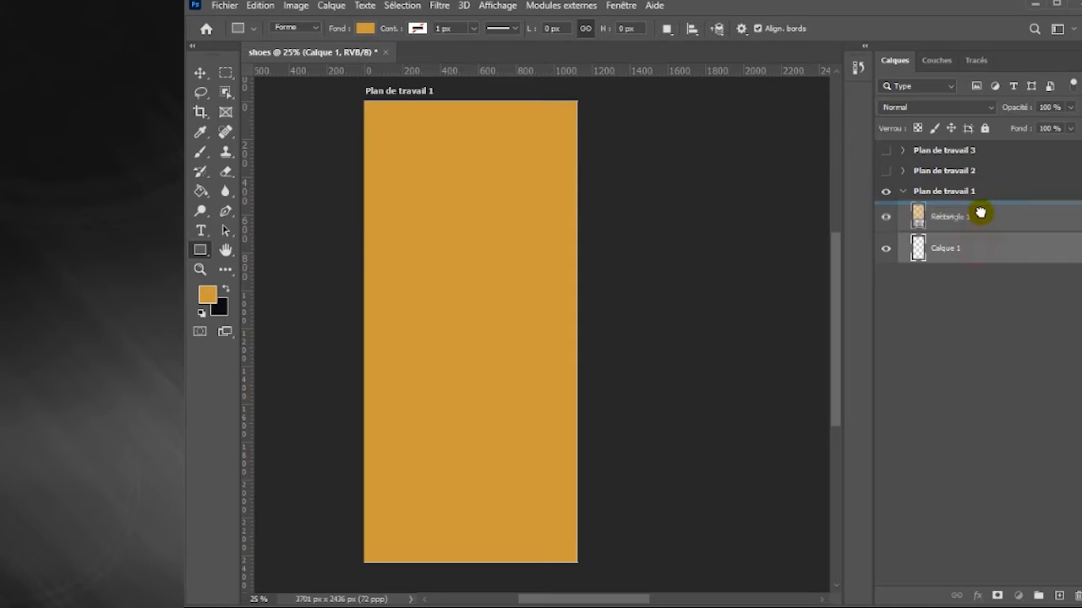
# Add two vertical guides on the artboard as side margins, at about 150 px and 975 px.
pyautogui.click(226, 6)
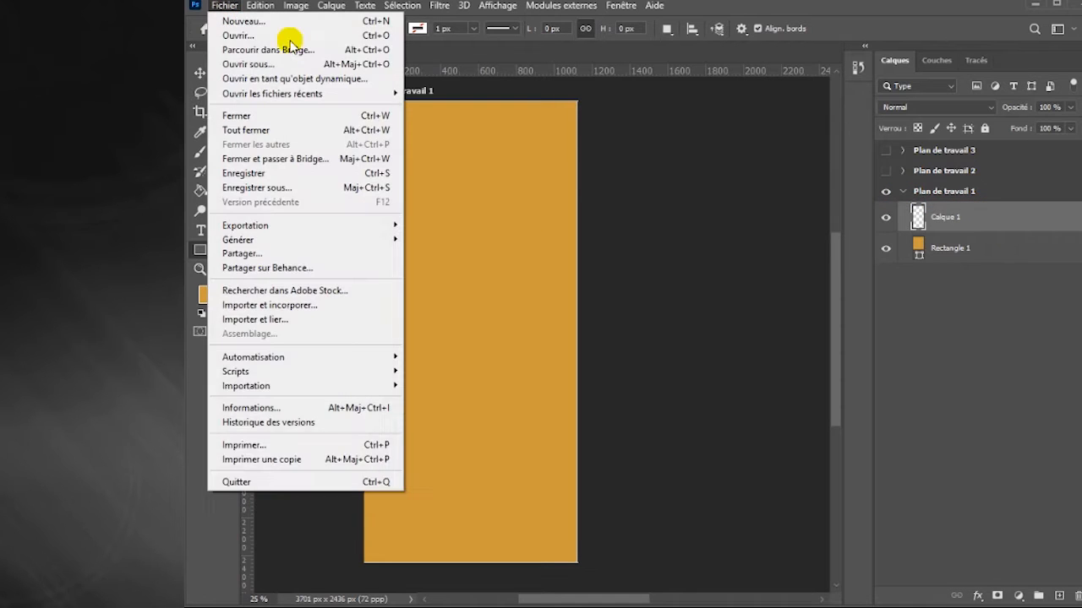
pyautogui.click(521, 224)
pyautogui.moveTo(251, 241); pyautogui.dragTo(393, 263)
pyautogui.moveTo(247, 264); pyautogui.dragTo(549, 302)
# Place the shoe logo image as an embedded object between the guides, at about X 151 px and Y 140 px.
pyautogui.click(227, 5)
pyautogui.click(254, 305)
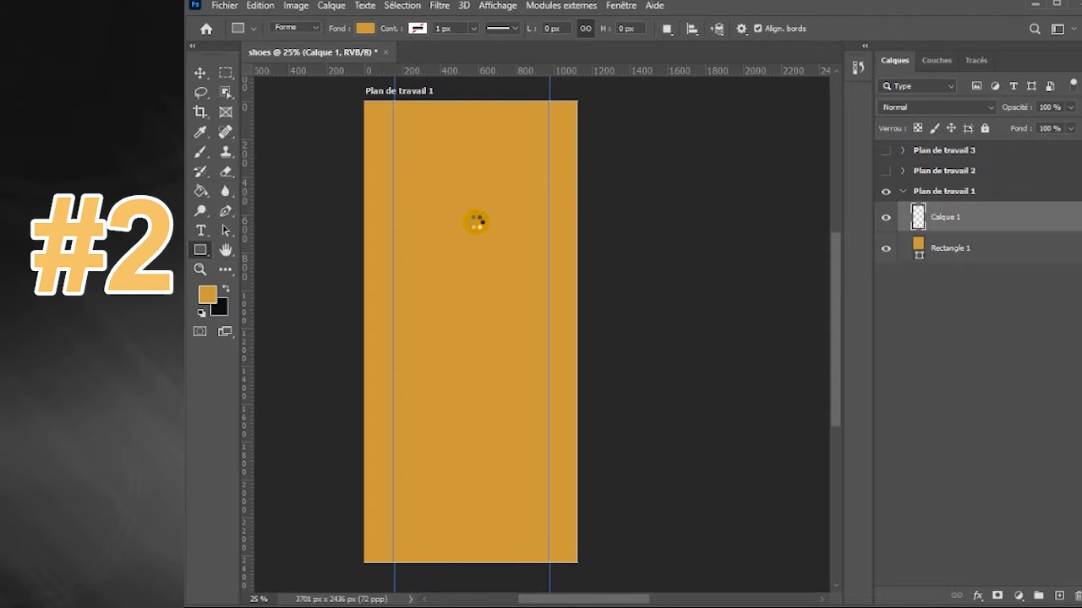
pyautogui.moveTo(495, 323); pyautogui.dragTo(495, 230)
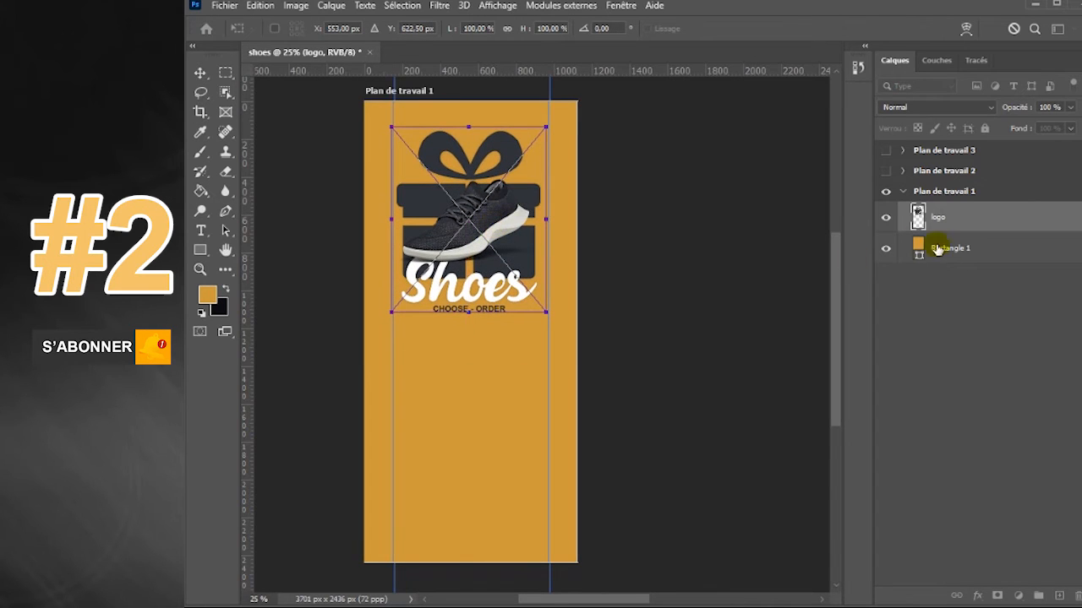
pyautogui.click(964, 253)
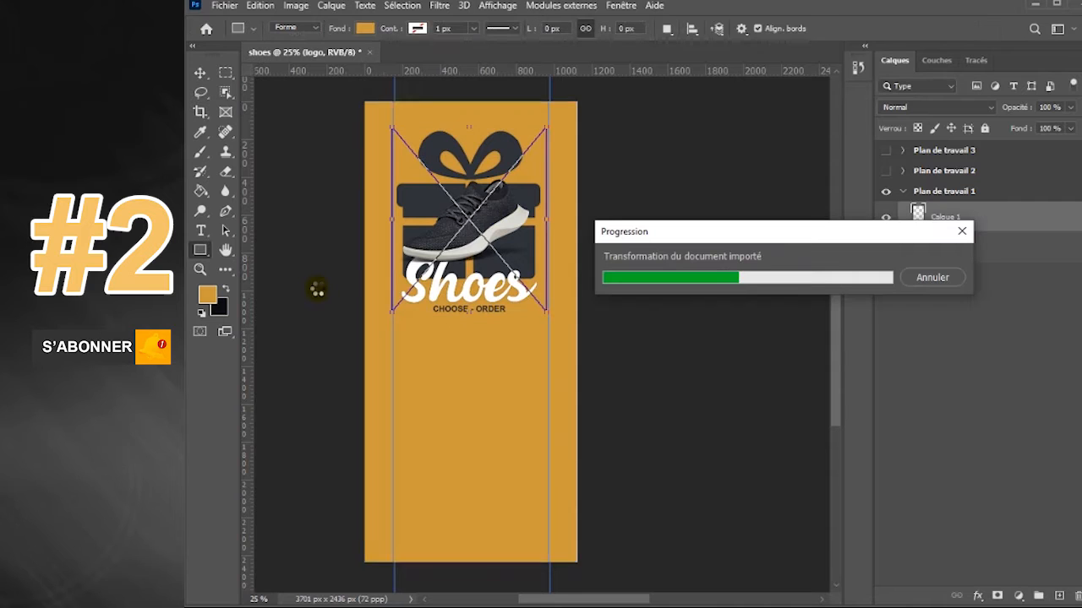
pyautogui.click(615, 243)
pyautogui.click(957, 220)
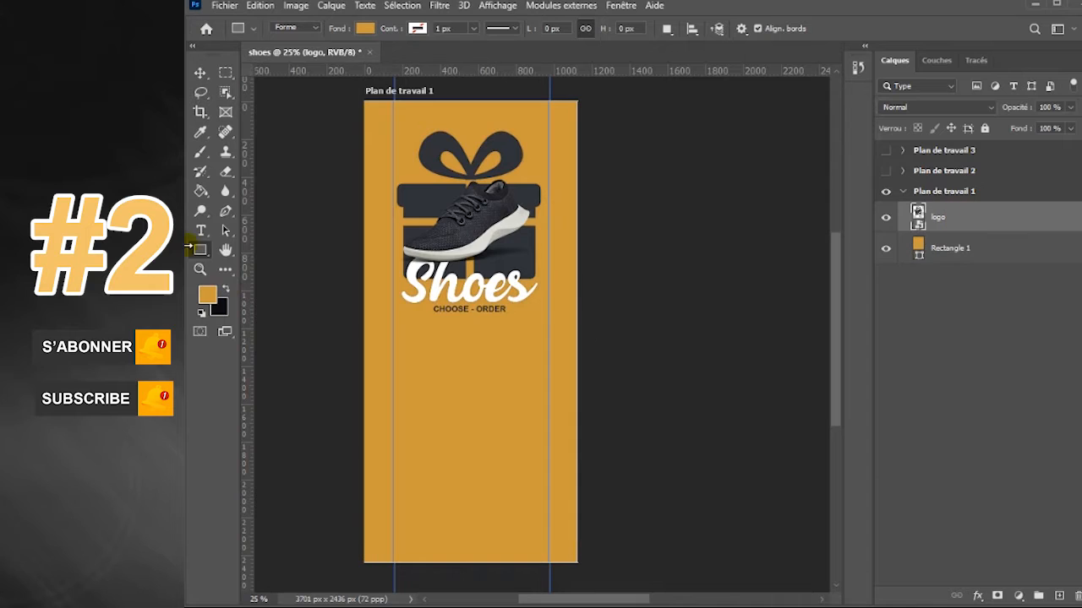
# Draw a rounded rectangle of about 710 by 160 px with 60 px corners below the logo, near X 218, Y 1800 px.
pyautogui.rightClick(200, 253)
pyautogui.click(253, 266)
pyautogui.moveTo(406, 442); pyautogui.dragTo(539, 472)
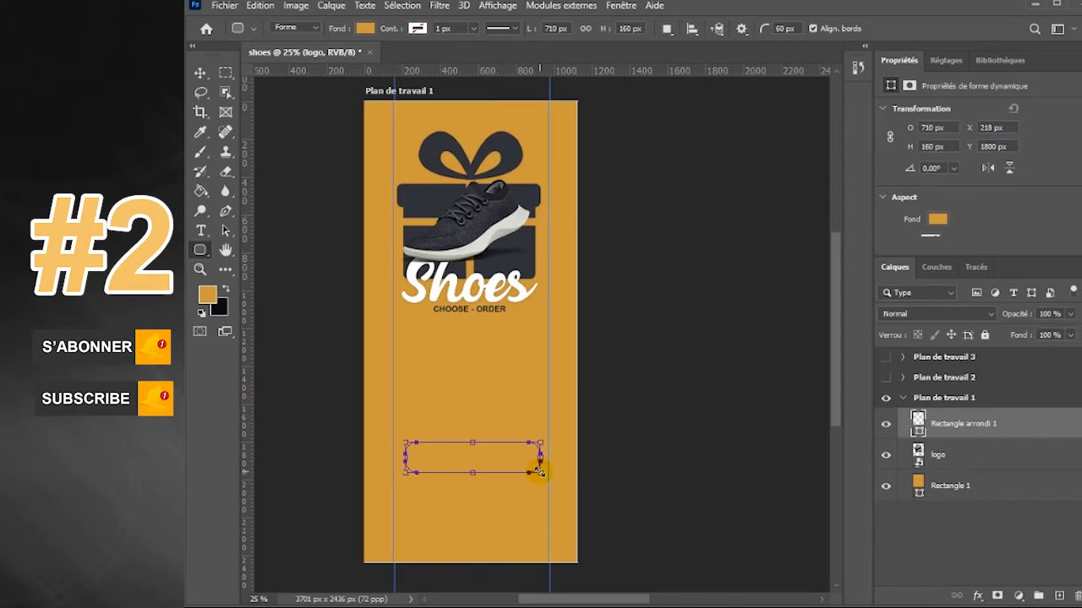
# Apply a colour overlay to the rounded rectangle in an orange slightly lighter than the background.
pyautogui.click(365, 29)
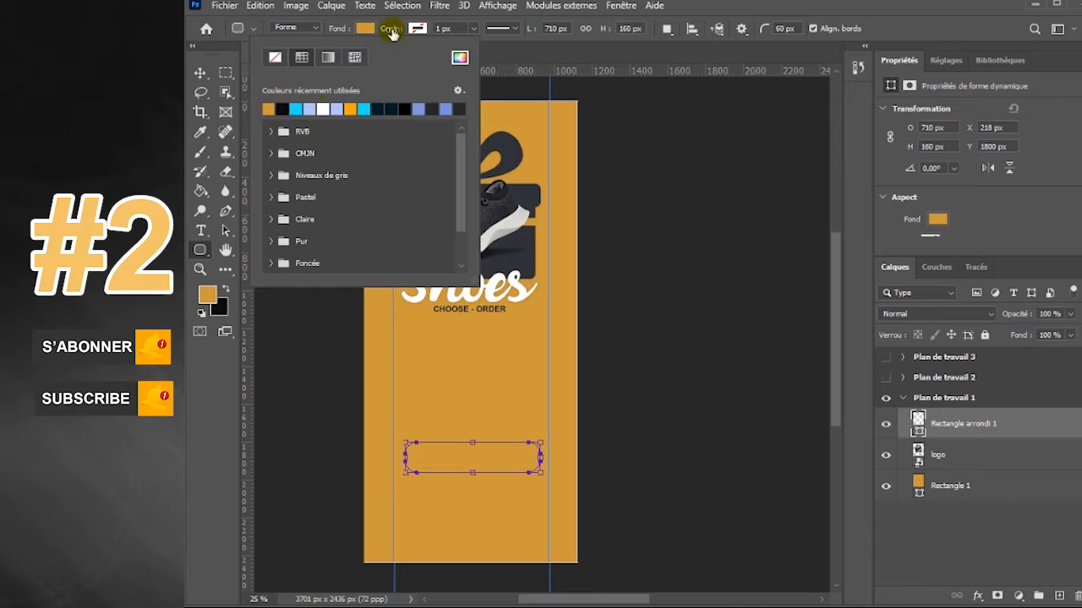
pyautogui.click(1018, 426)
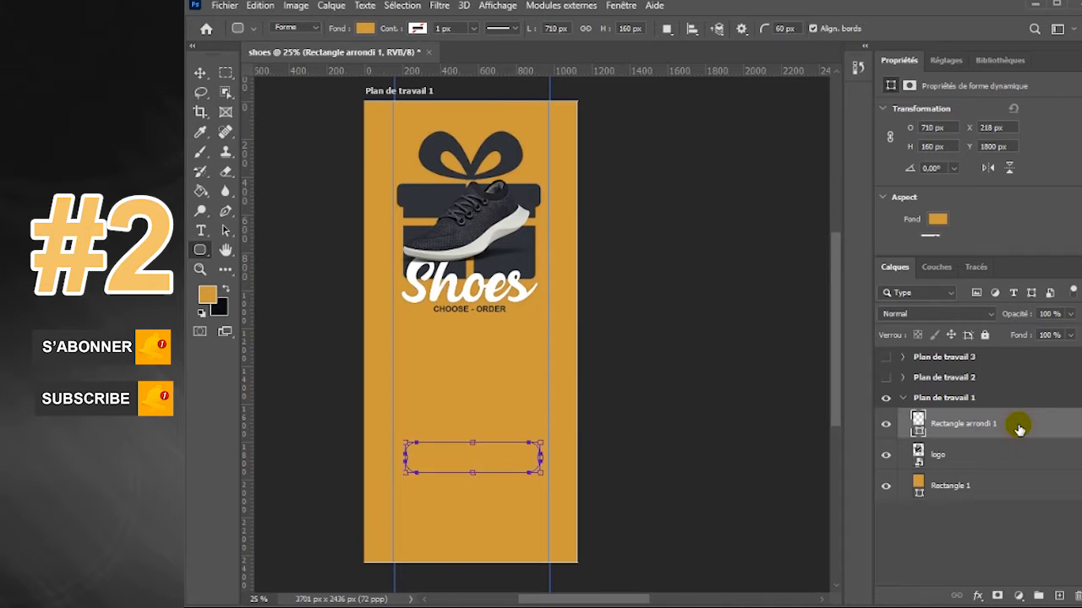
pyautogui.doubleClick(1018, 429)
pyautogui.moveTo(1006, 167); pyautogui.dragTo(747, 122)
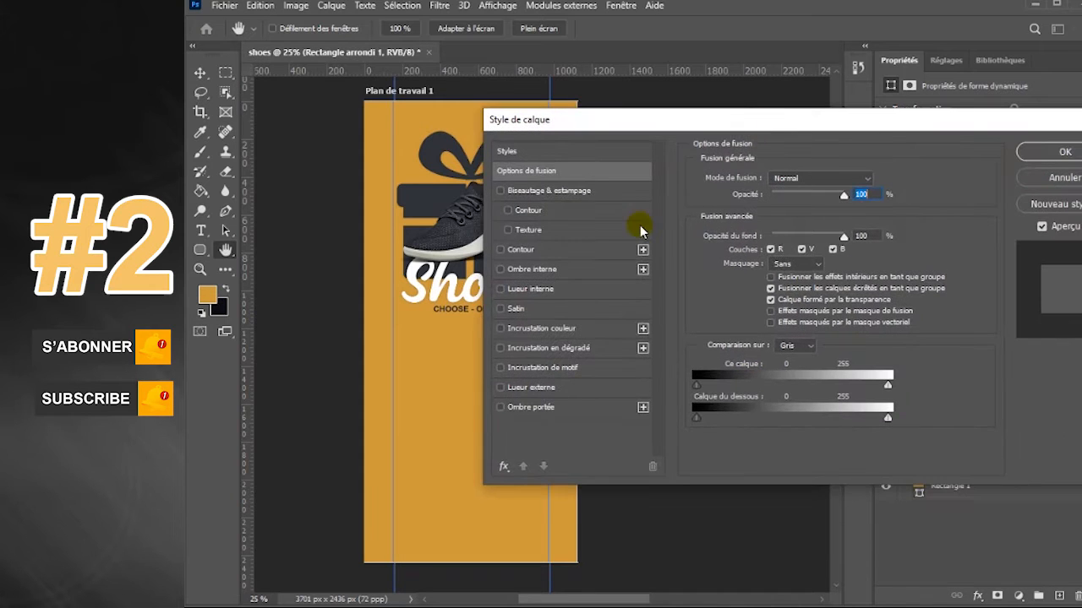
pyautogui.click(549, 329)
pyautogui.click(881, 180)
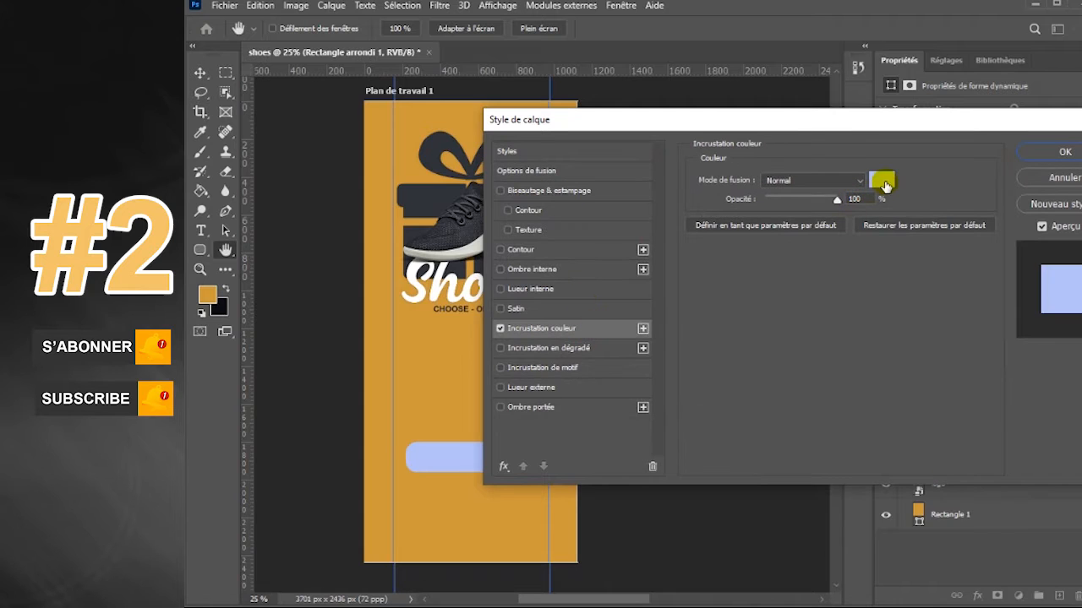
pyautogui.click(442, 388)
pyautogui.click(946, 279)
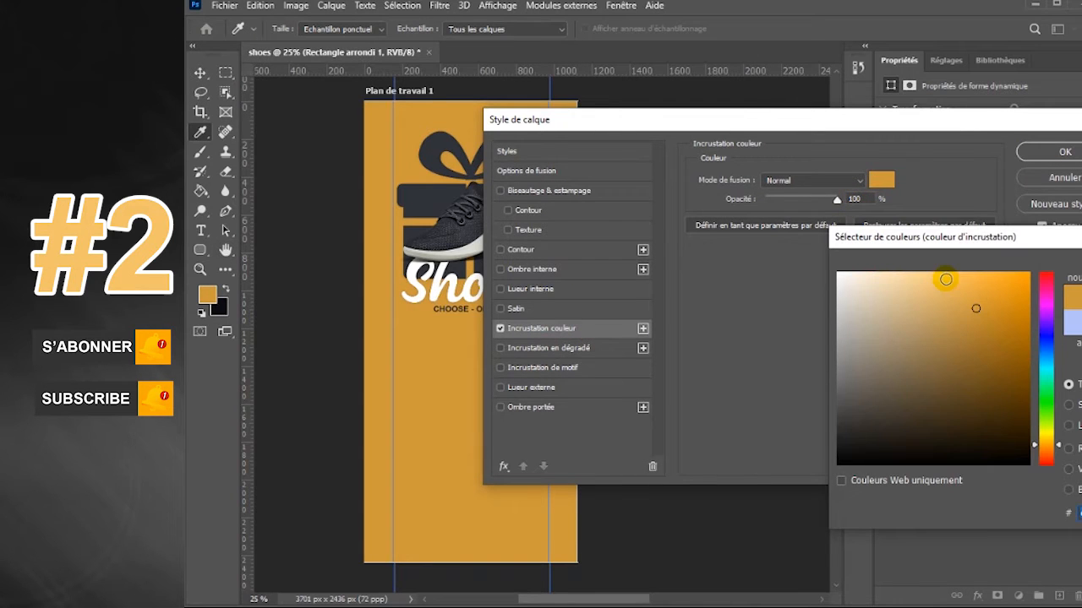
pyautogui.click(964, 282)
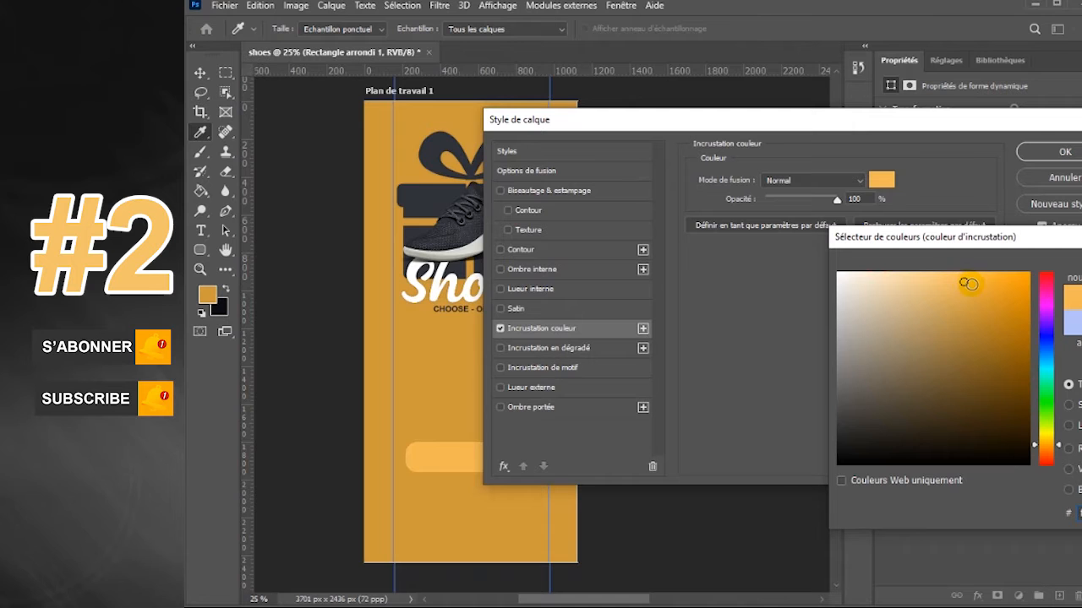
pyautogui.press('Return')
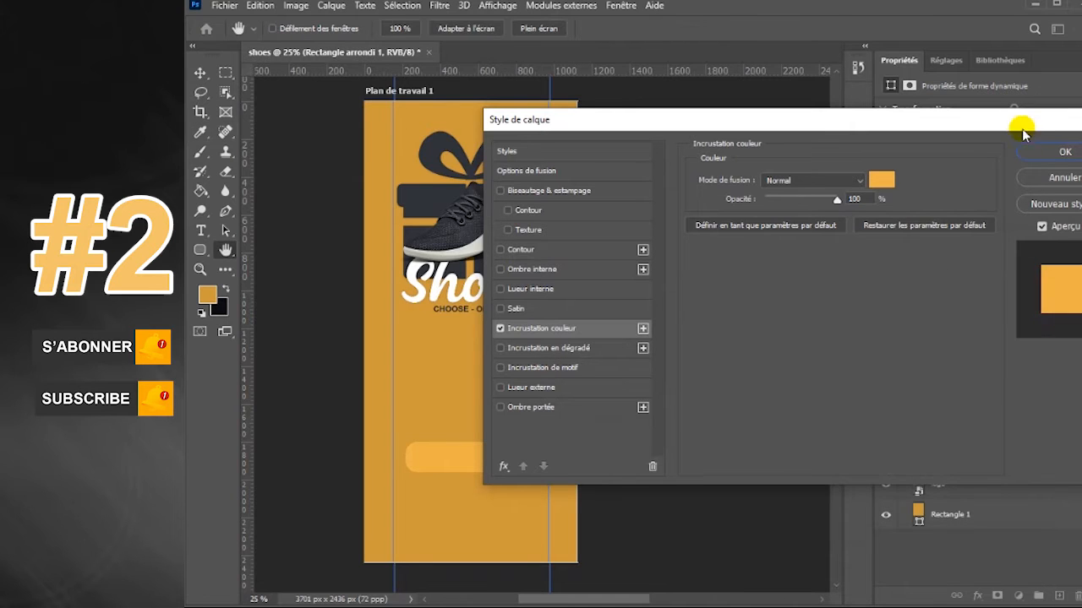
pyautogui.click(1048, 151)
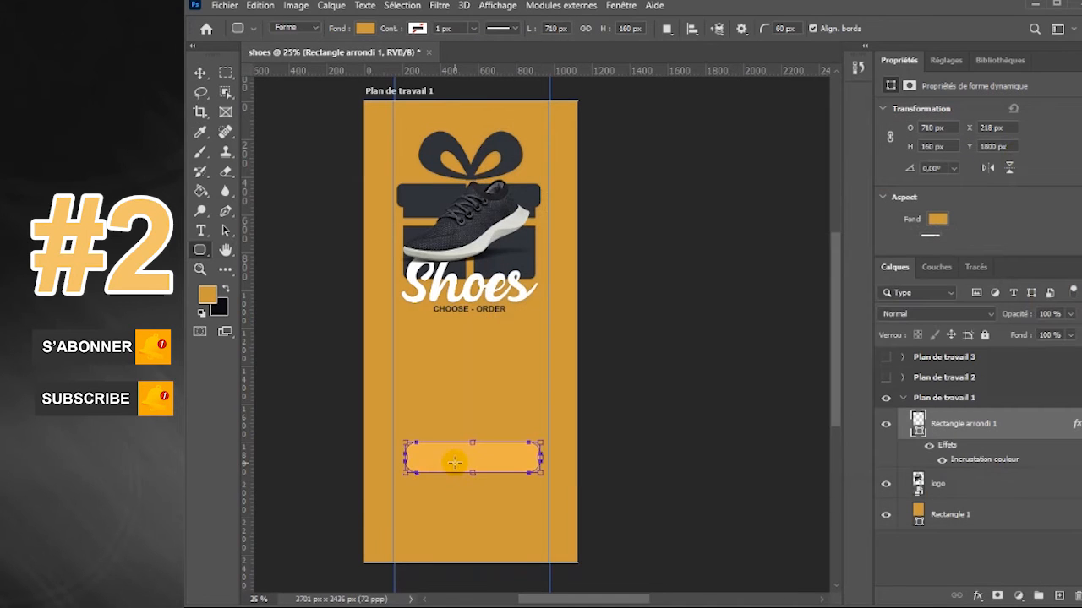
# Duplicate the rounded rectangle below itself at about X 198, Y 2012 px and raise the original slightly to widen the gap.
pyautogui.click(200, 73)
pyautogui.moveTo(497, 460); pyautogui.dragTo(490, 502)
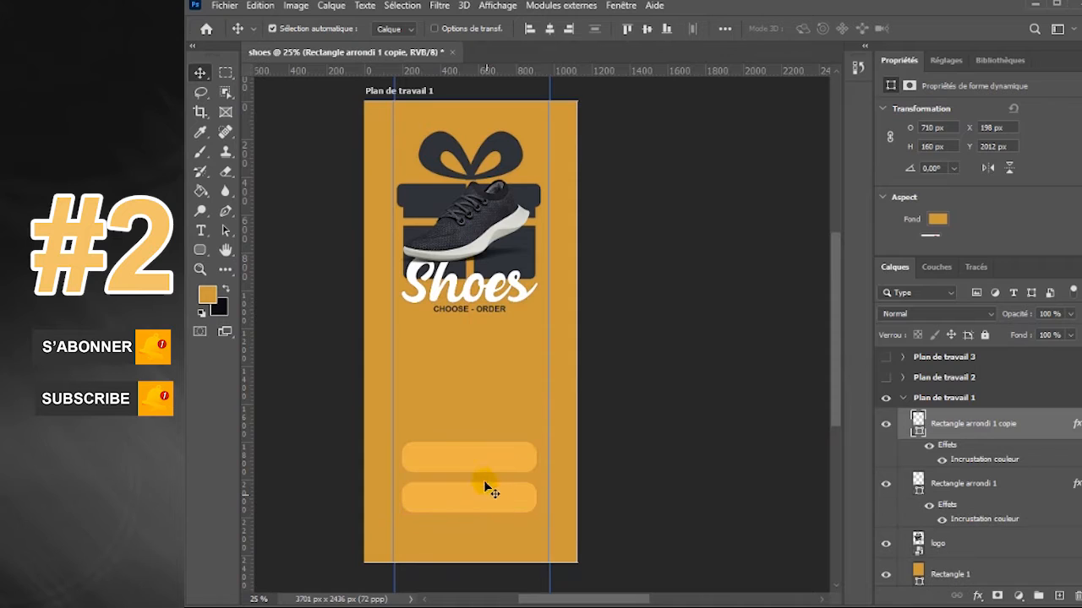
pyautogui.moveTo(483, 463); pyautogui.dragTo(482, 491)
pyautogui.click(480, 487)
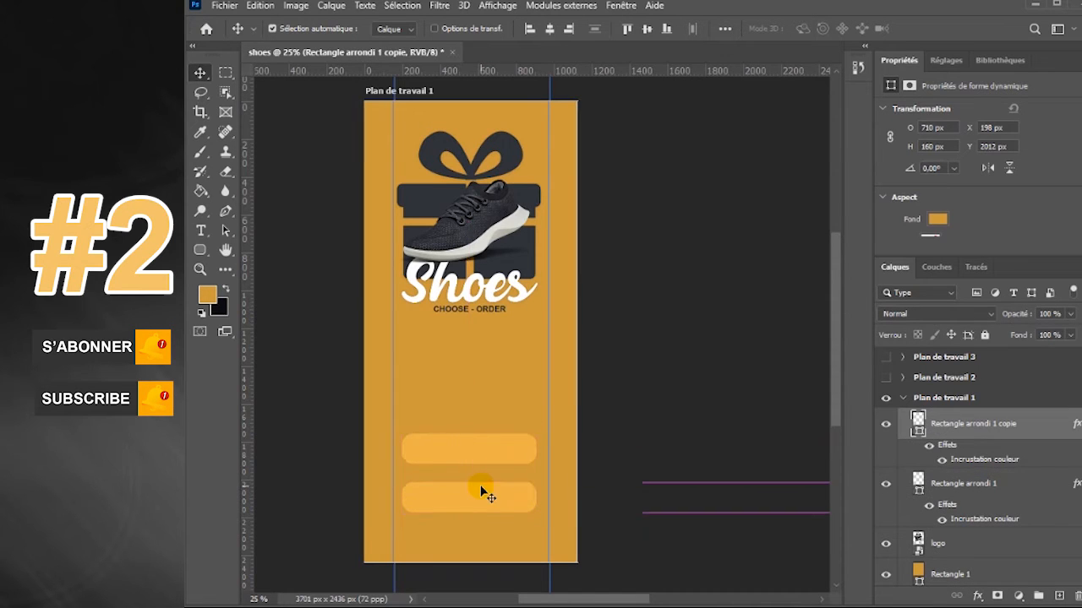
# Move the logo down to about X 152 px, Y 246 px, and hide the properties panel again.
pyautogui.click(499, 273)
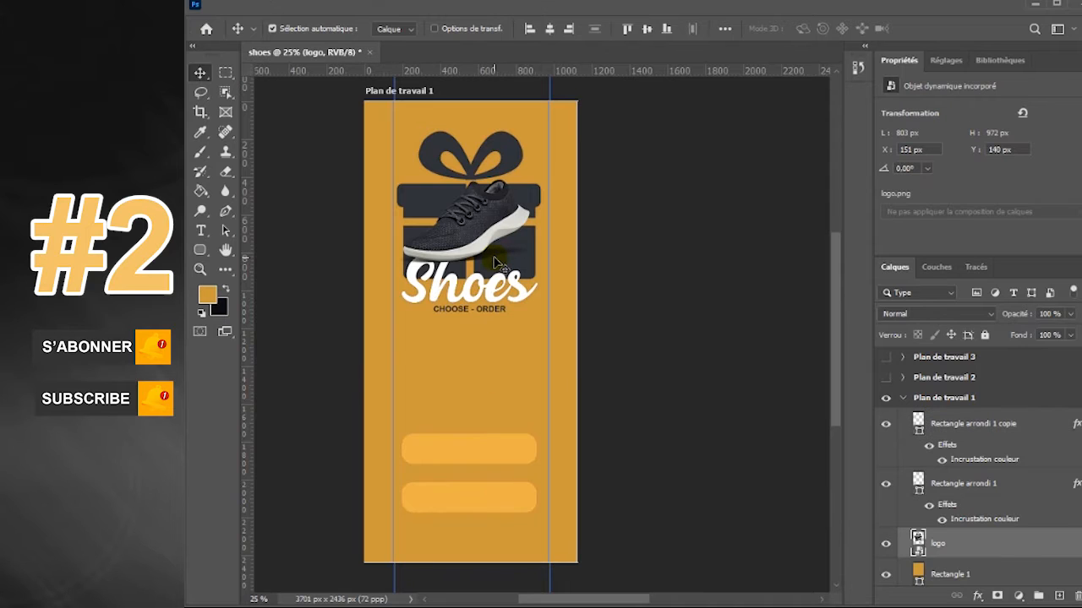
pyautogui.moveTo(490, 255); pyautogui.dragTo(492, 272)
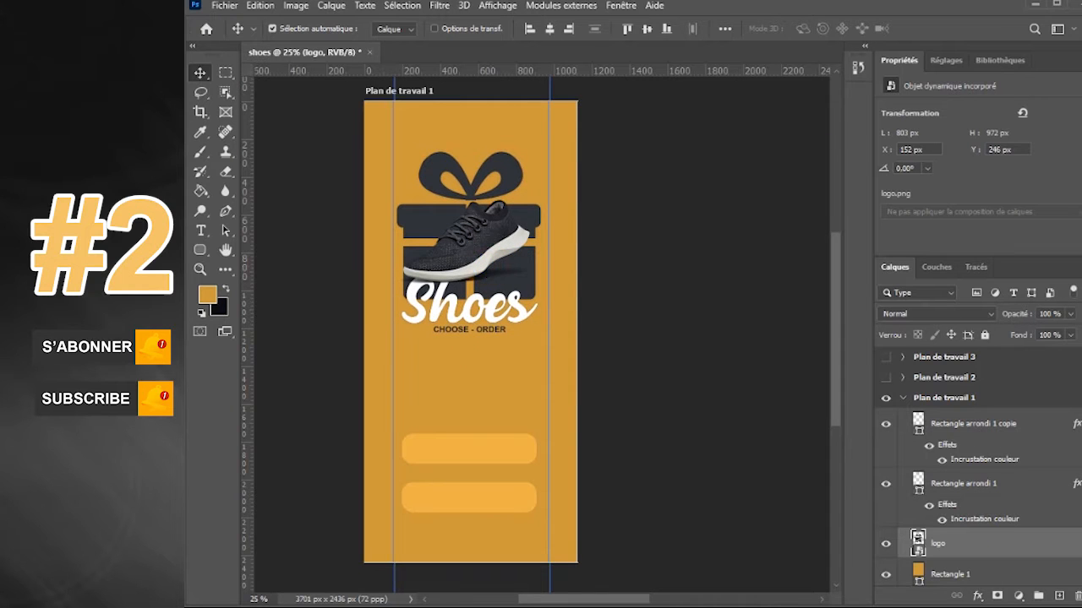
pyautogui.click(622, 6)
pyautogui.click(683, 443)
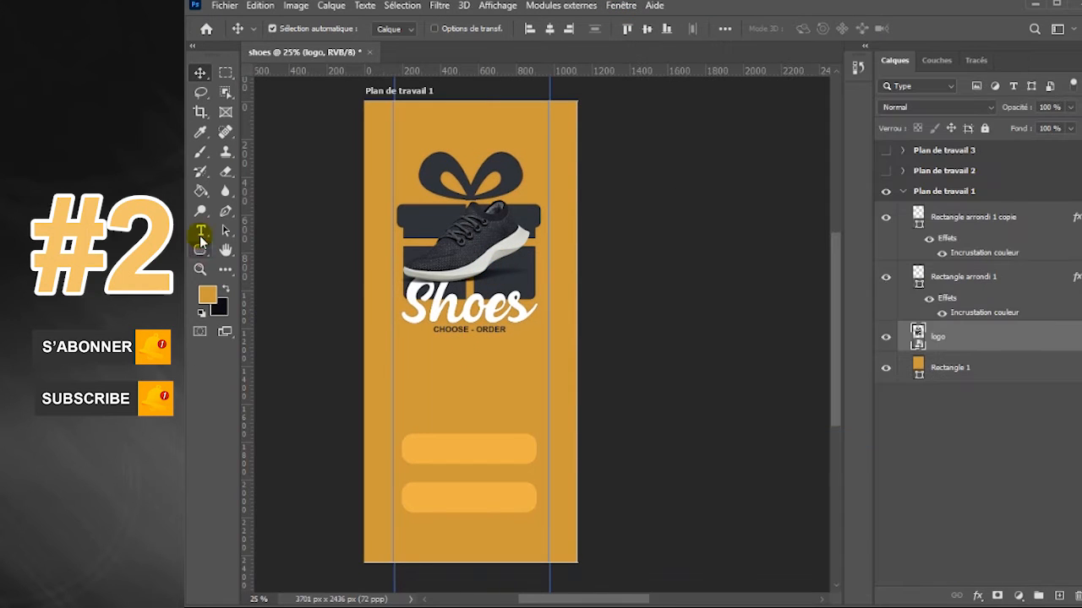
# Change the lower rounded rectangle's colour overlay to the gift box's dark colour, 2e3238.
pyautogui.click(201, 233)
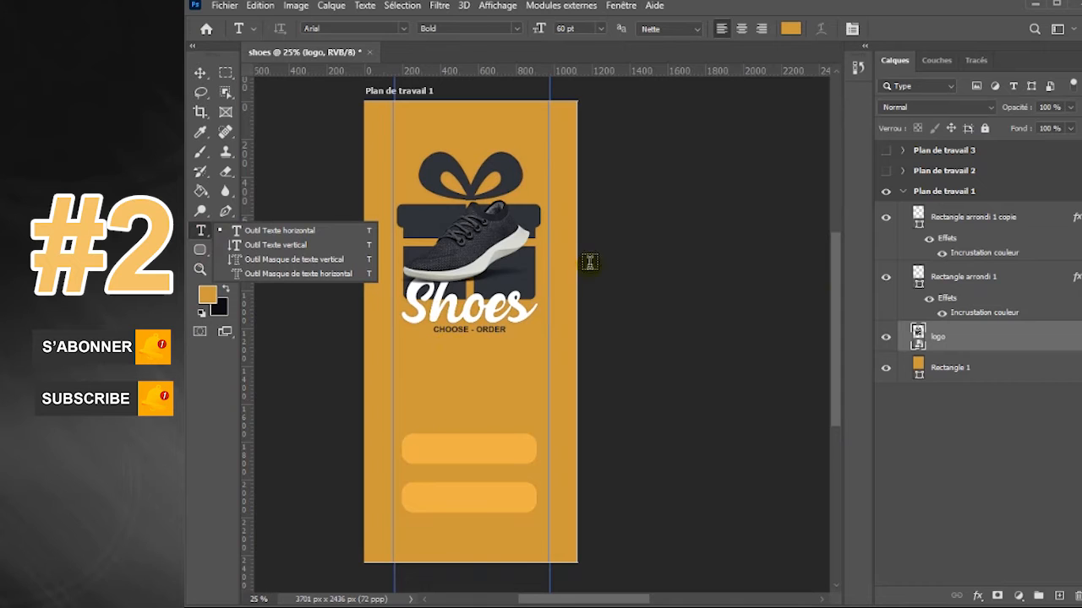
pyautogui.click(968, 287)
pyautogui.keyDown('shift'); pyautogui.click(1000, 226); pyautogui.keyUp('shift')
pyautogui.click(1000, 227)
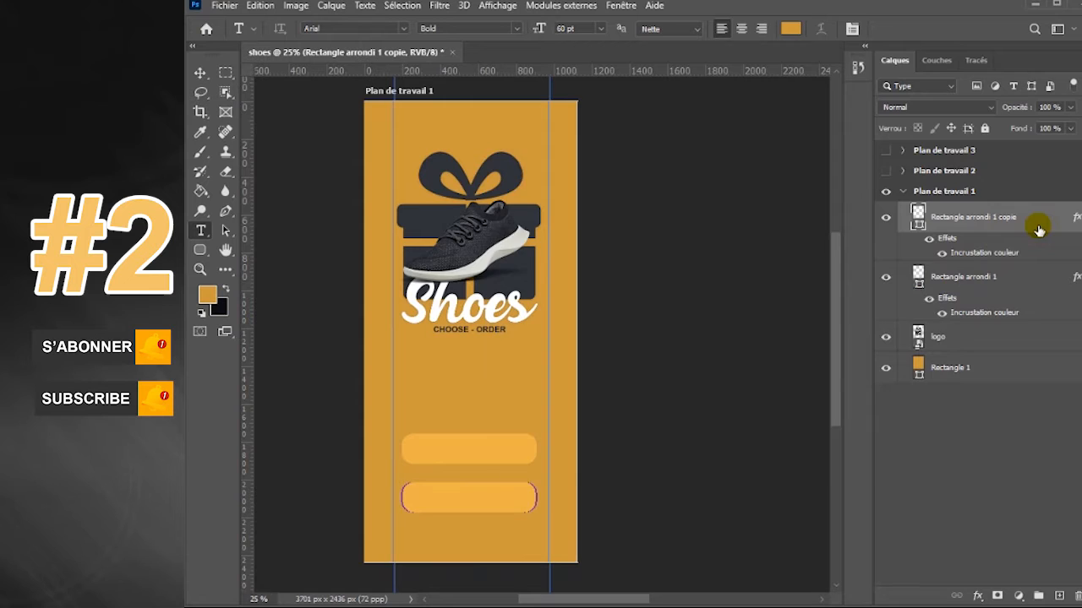
pyautogui.doubleClick(1039, 231)
pyautogui.click(603, 328)
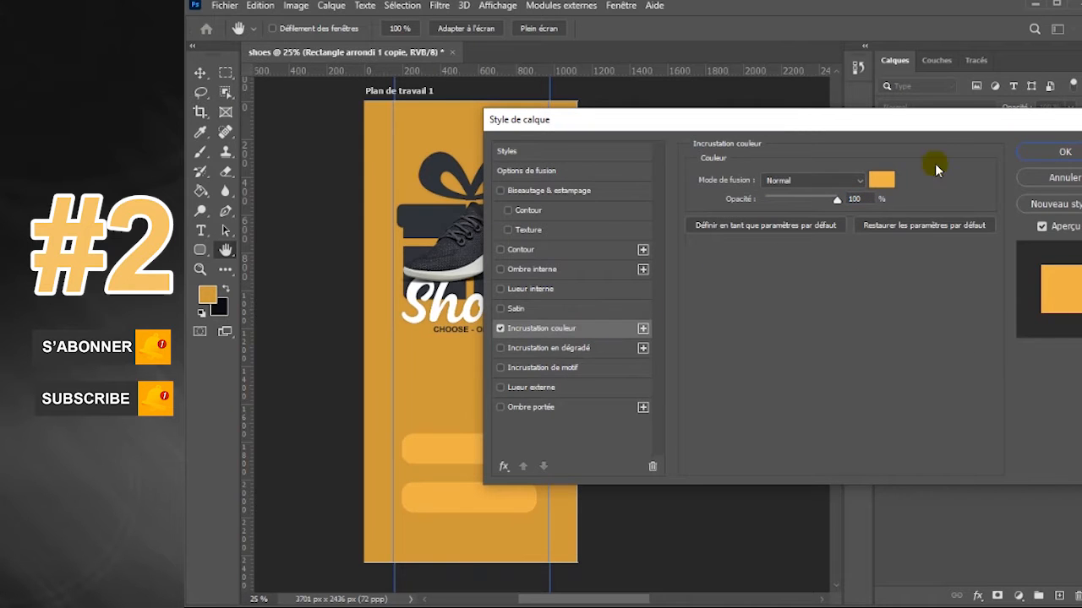
pyautogui.click(879, 182)
pyautogui.click(439, 219)
pyautogui.moveTo(893, 234); pyautogui.dragTo(741, 240)
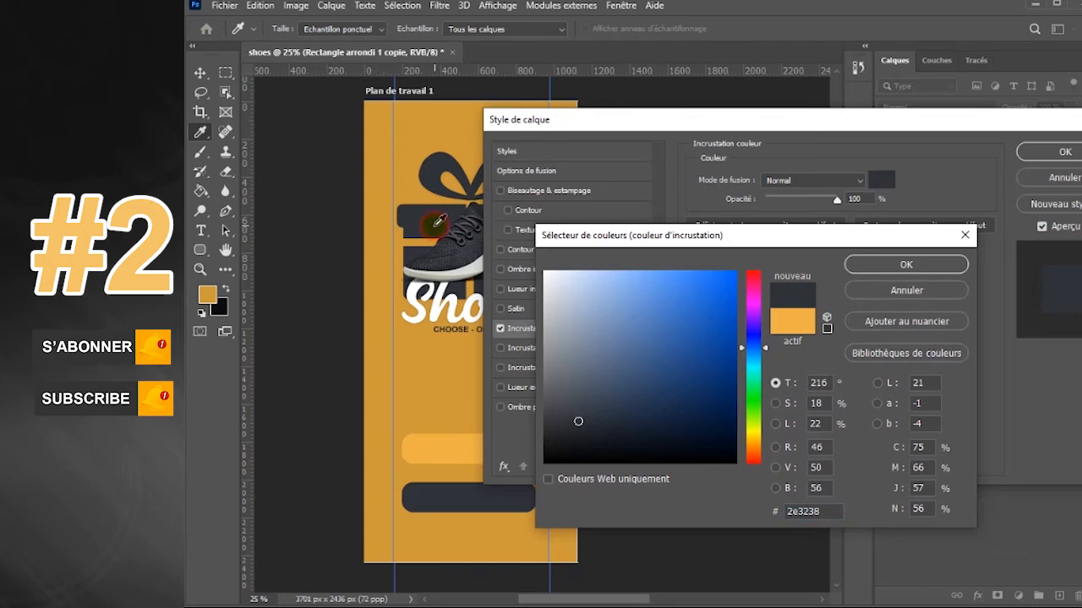
pyautogui.click(902, 269)
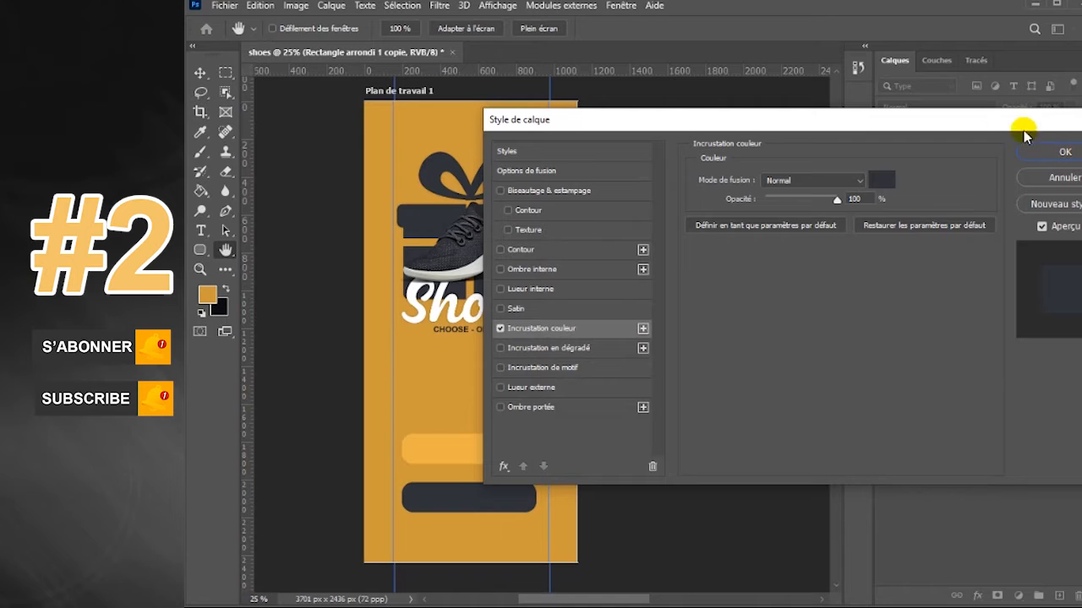
pyautogui.click(1046, 151)
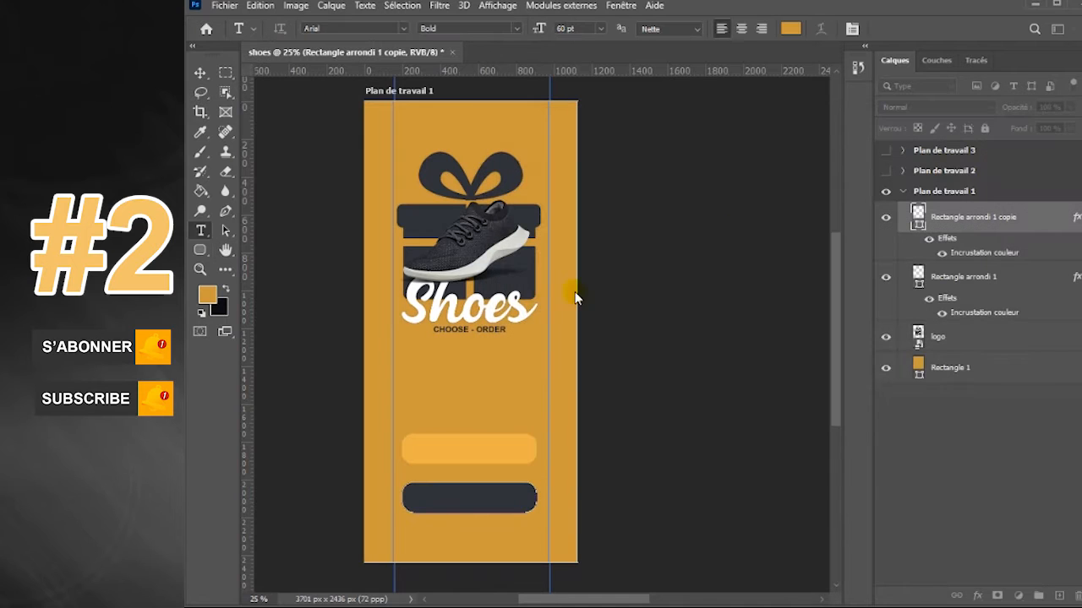
# Add the text "Connect yourself" above the orange button in Arial Bold, 60 pt.
pyautogui.click(421, 397)
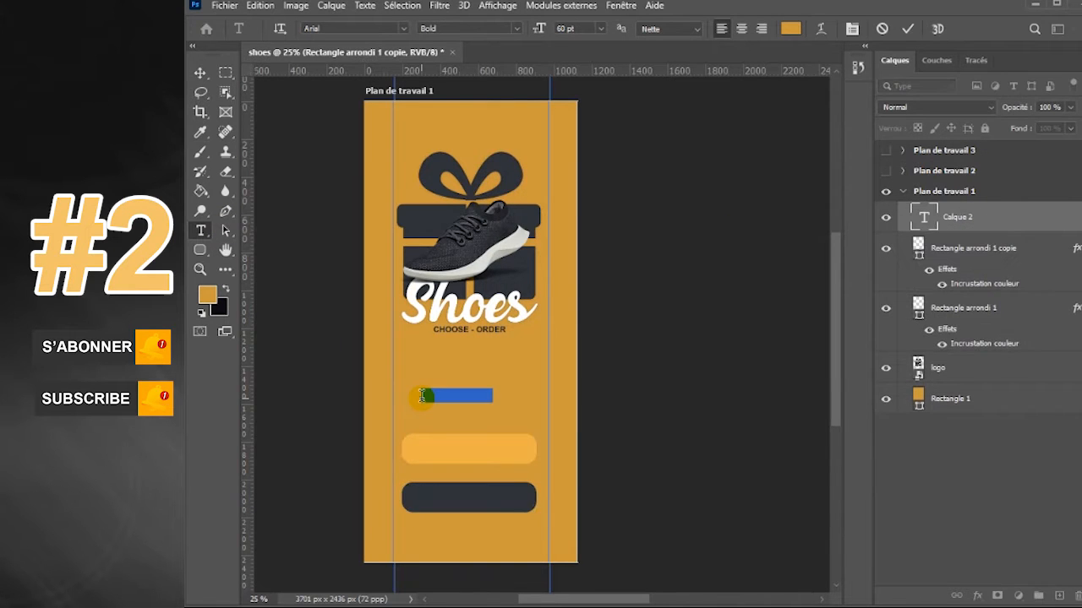
pyautogui.press('BackSpace')
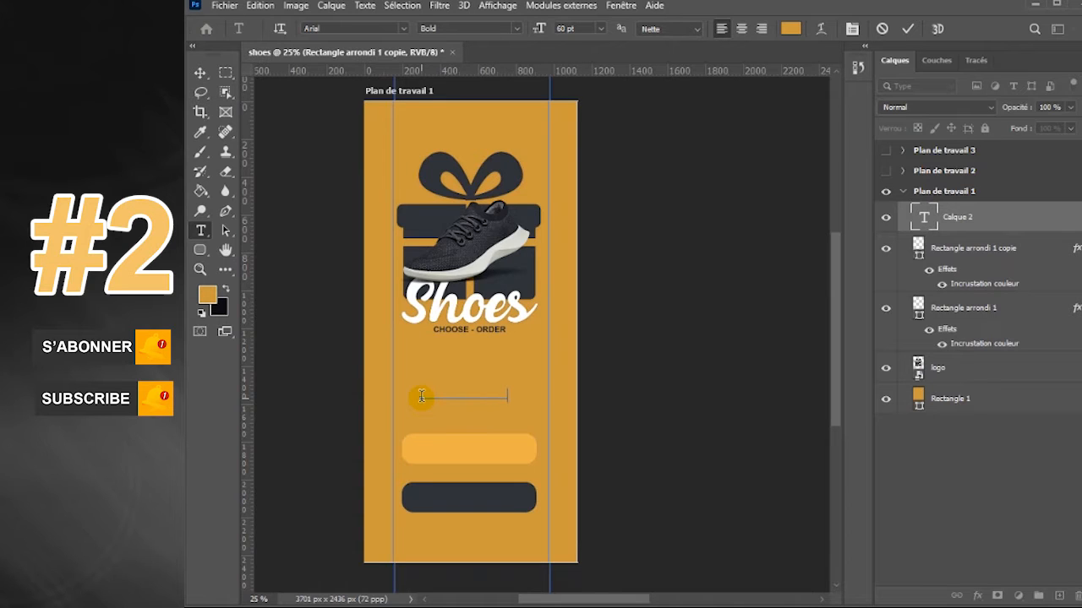
pyautogui.click(909, 30)
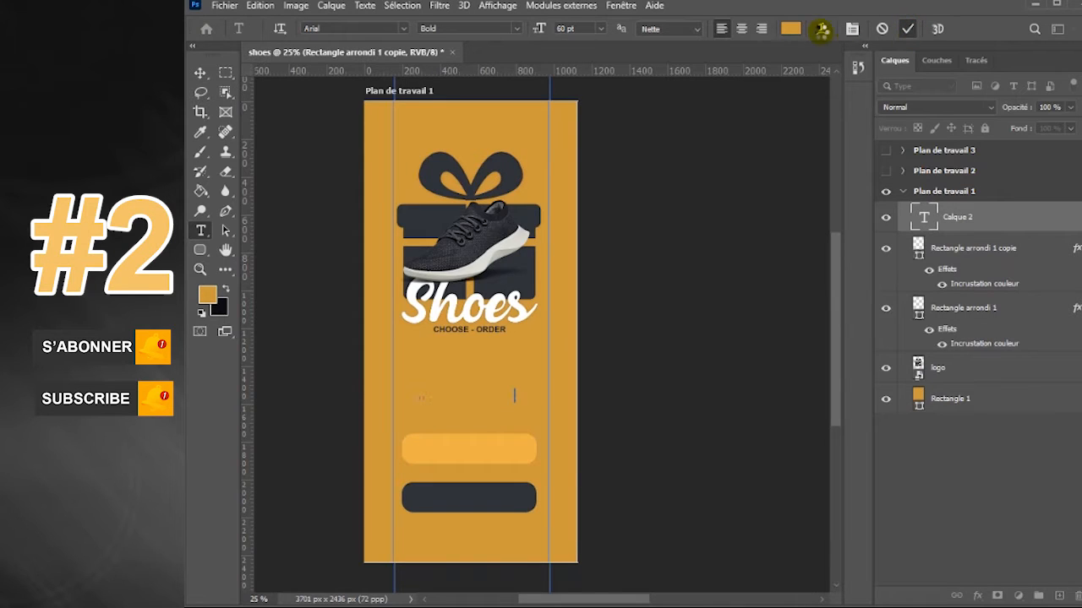
# Colour the "Connect yourself" text black, 000, and set its font style to Regular.
pyautogui.click(791, 29)
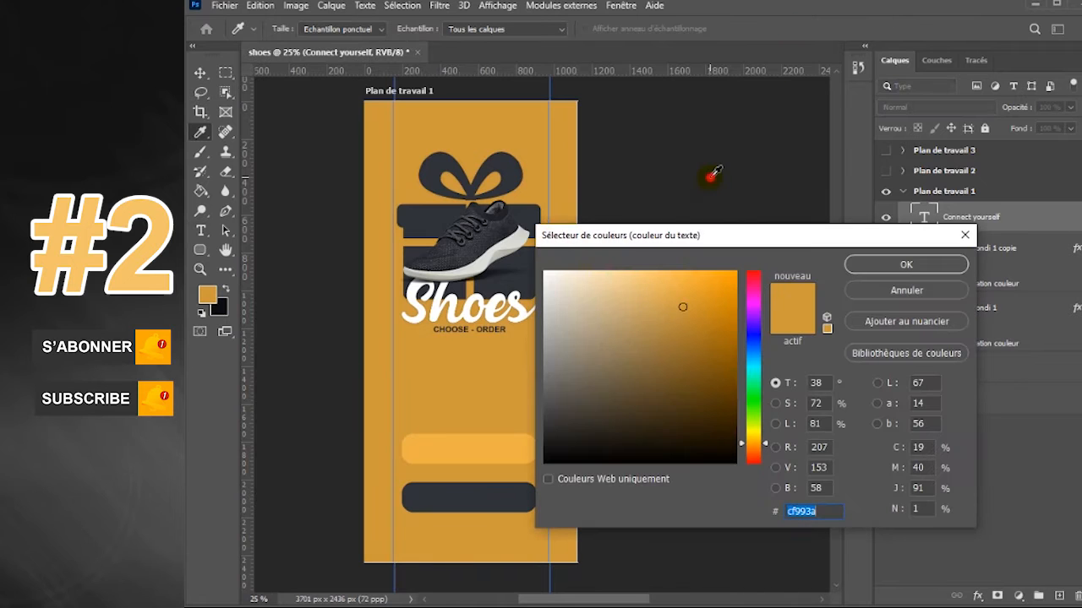
pyautogui.write('000')
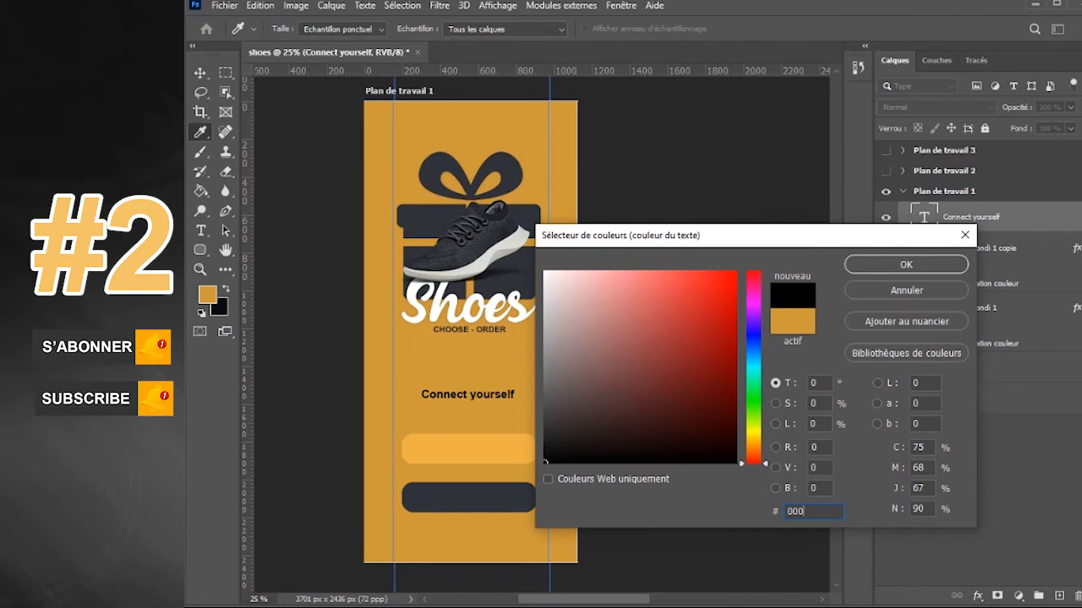
pyautogui.click(904, 265)
pyautogui.click(513, 29)
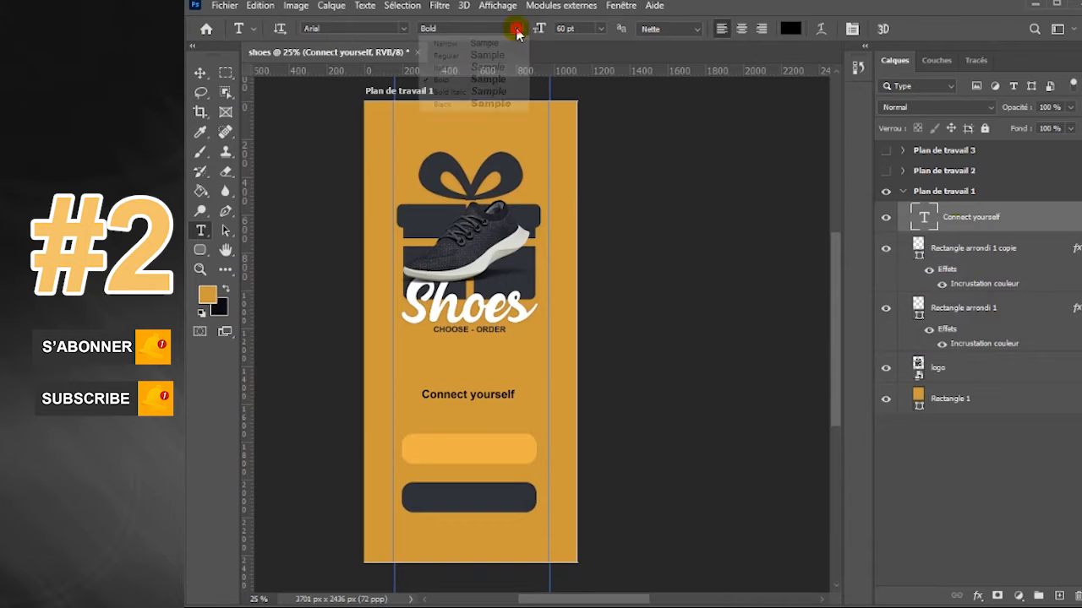
pyautogui.click(463, 55)
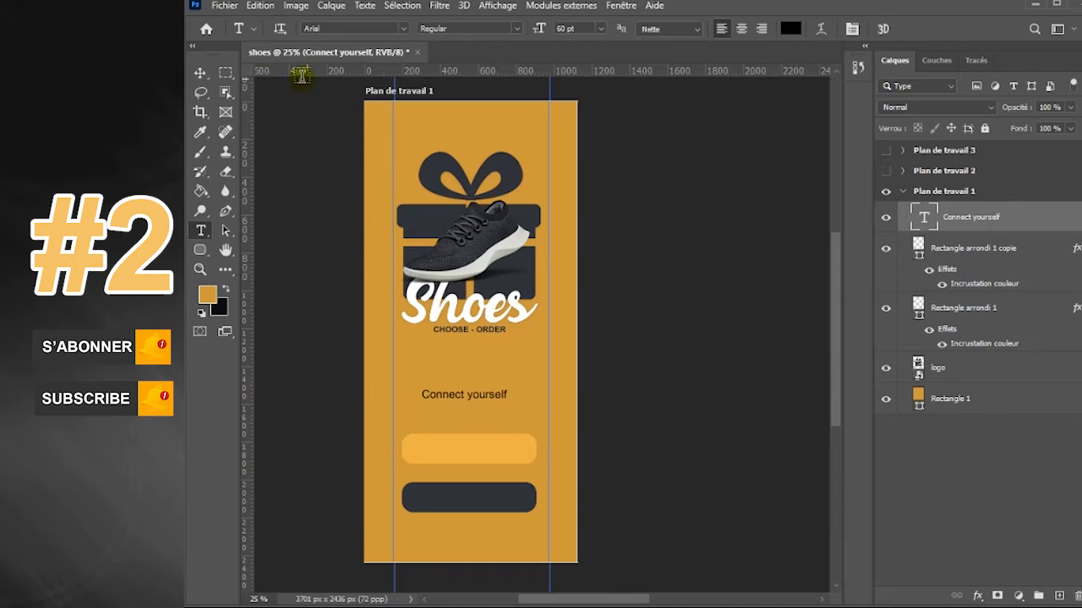
# Place "Connect yourself" on the orange button and duplicate it onto the dark button in white, ffffff.
pyautogui.click(201, 74)
pyautogui.moveTo(487, 397); pyautogui.dragTo(483, 502)
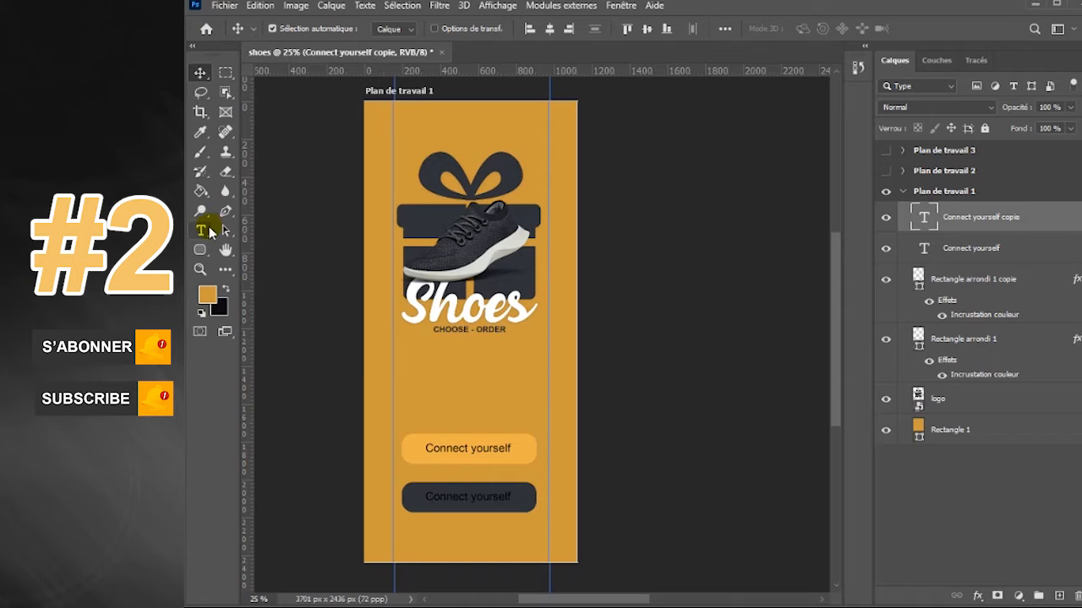
pyautogui.click(200, 229)
pyautogui.click(790, 28)
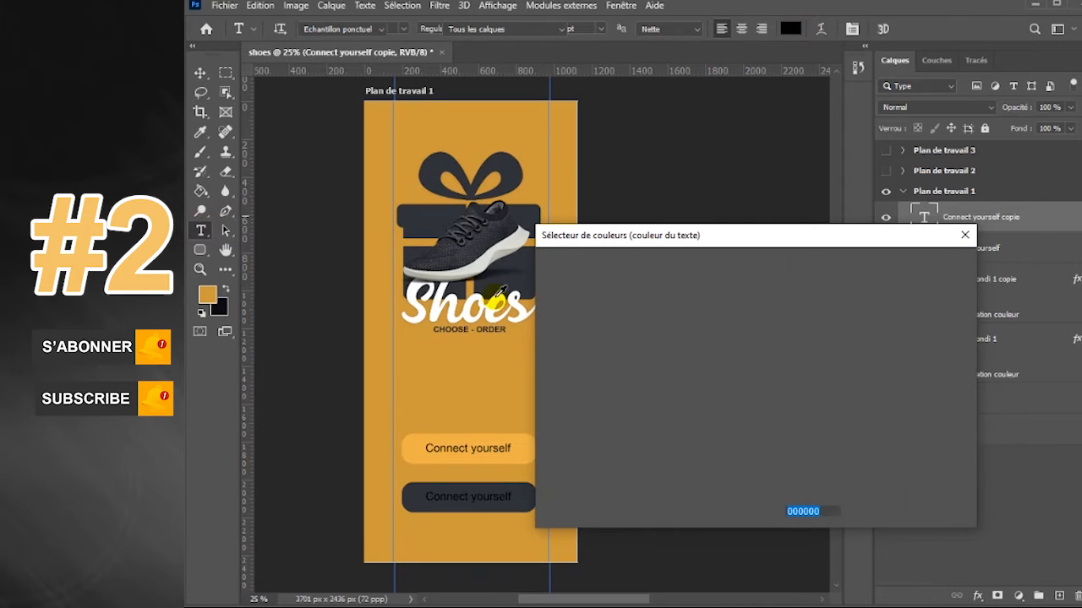
pyautogui.write('ffffff')
pyautogui.click(906, 264)
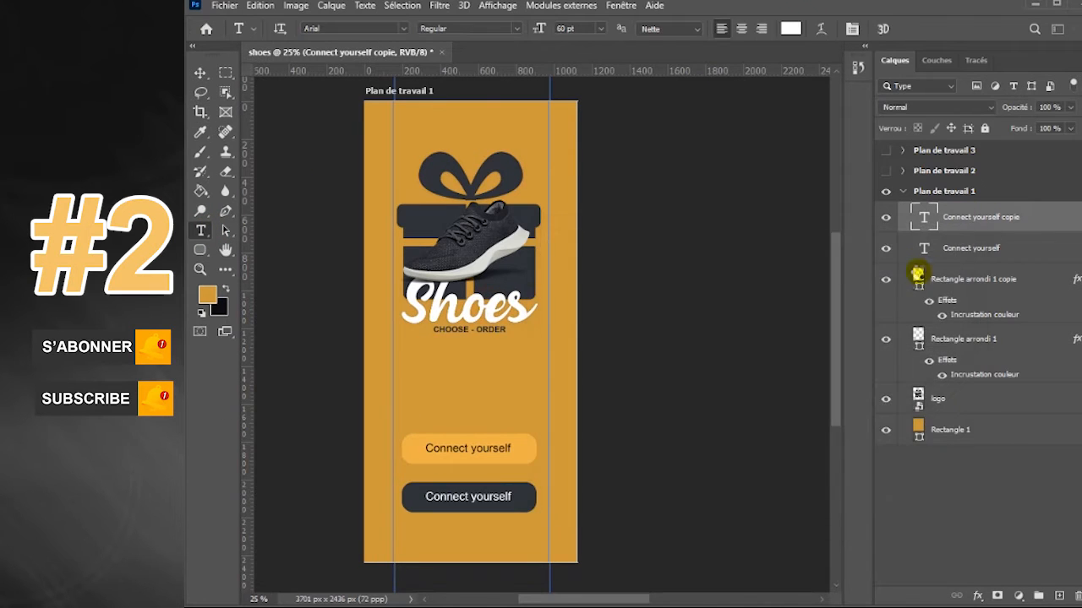
# Draw a chevron custom shape about 43 by 68 px at the orange button's right end and fill it white.
pyautogui.rightClick(200, 249)
pyautogui.click(254, 339)
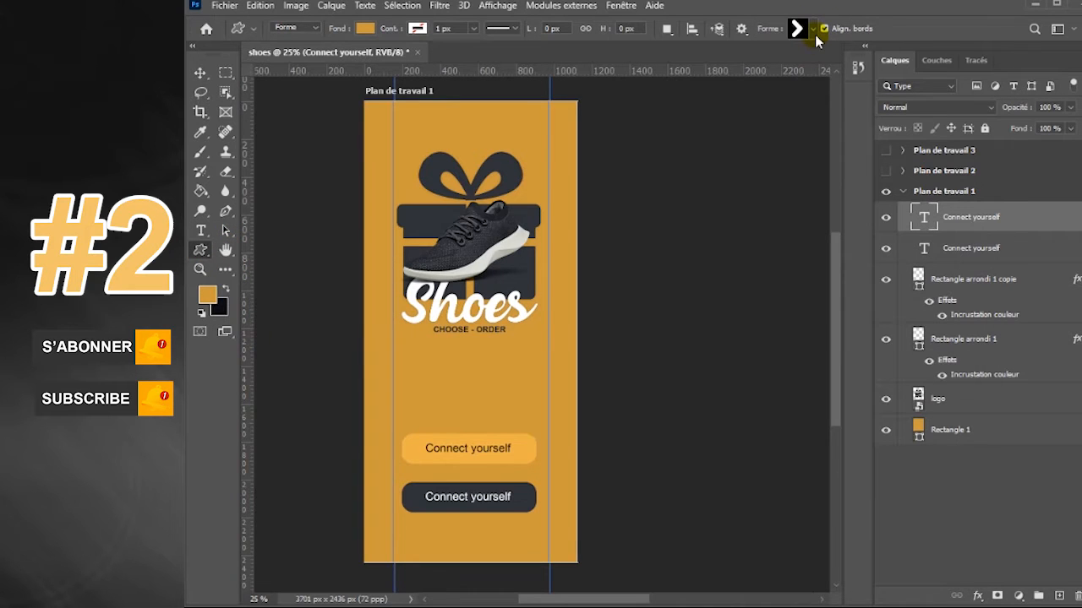
pyautogui.moveTo(517, 443); pyautogui.dragTo(523, 453)
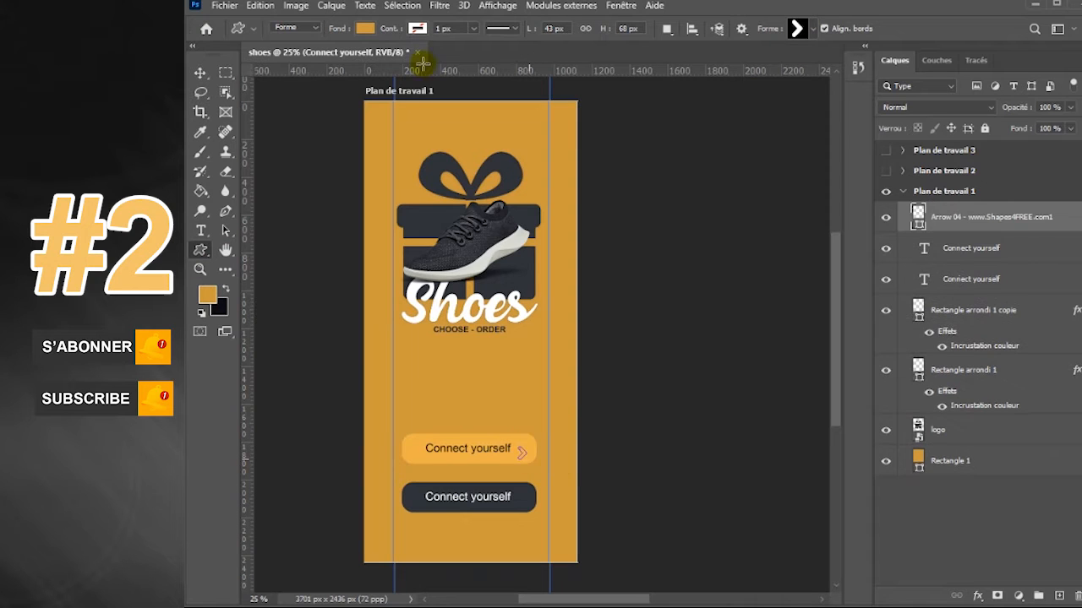
pyautogui.click(365, 28)
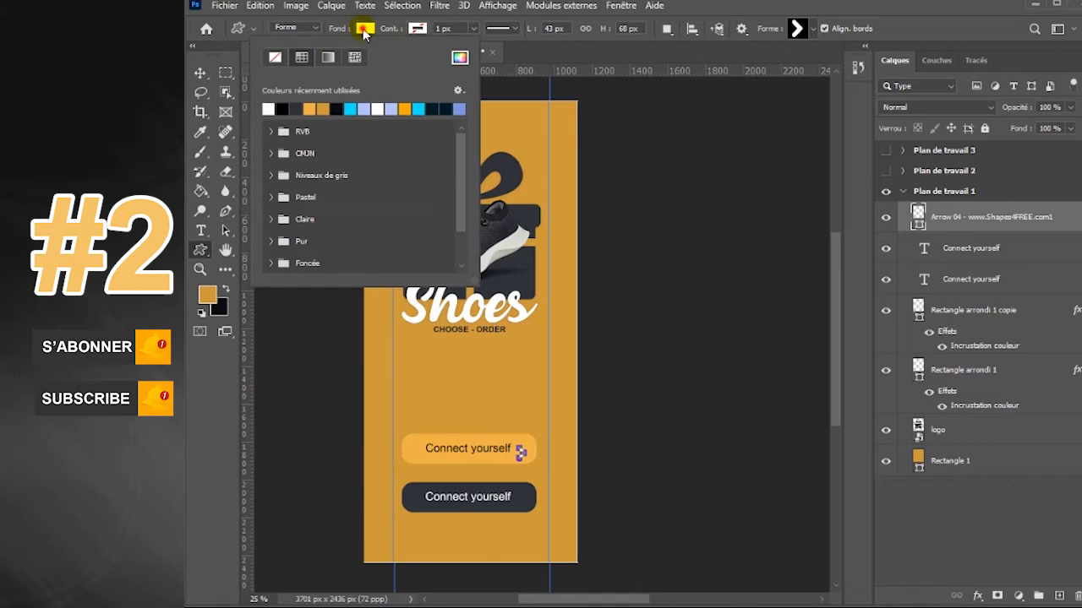
pyautogui.click(363, 29)
# Duplicate the white chevron onto the dark button and shift both button texts slightly left, away from the chevrons.
pyautogui.click(199, 74)
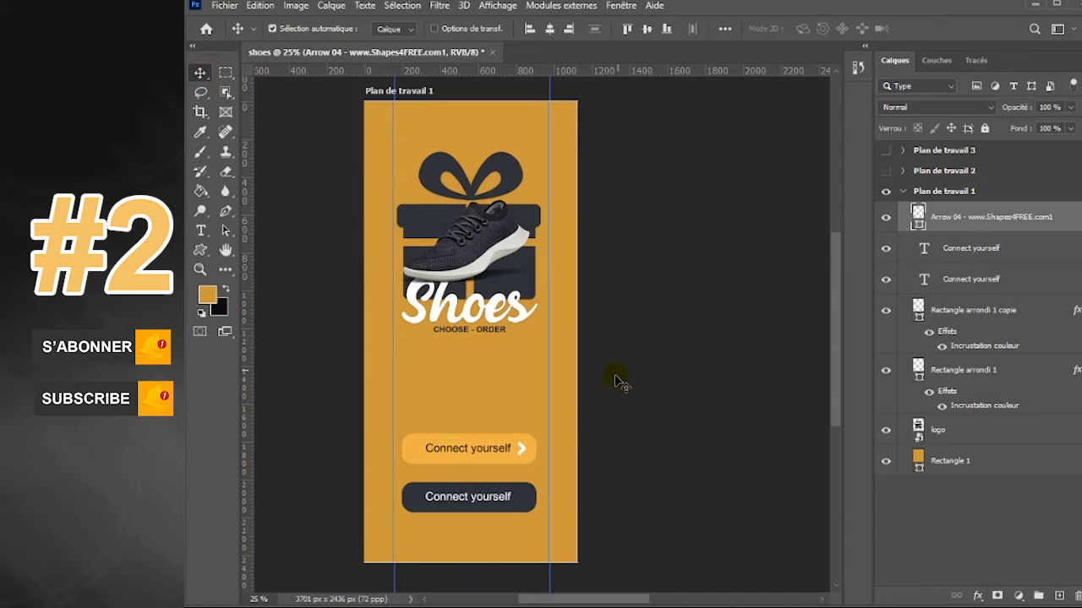
pyautogui.moveTo(522, 454); pyautogui.dragTo(523, 501)
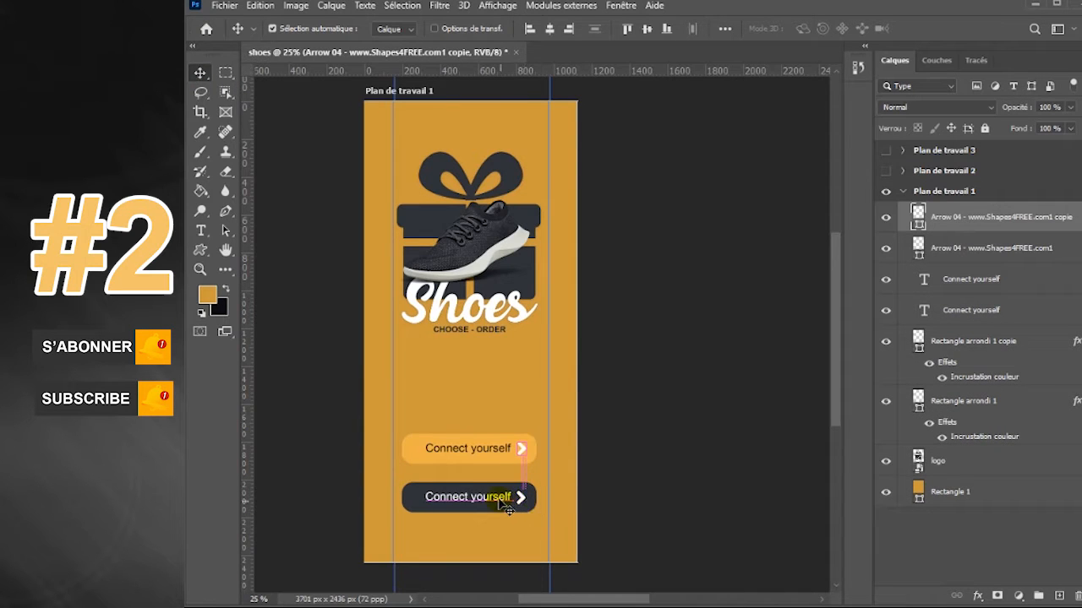
pyautogui.moveTo(511, 500); pyautogui.dragTo(507, 501)
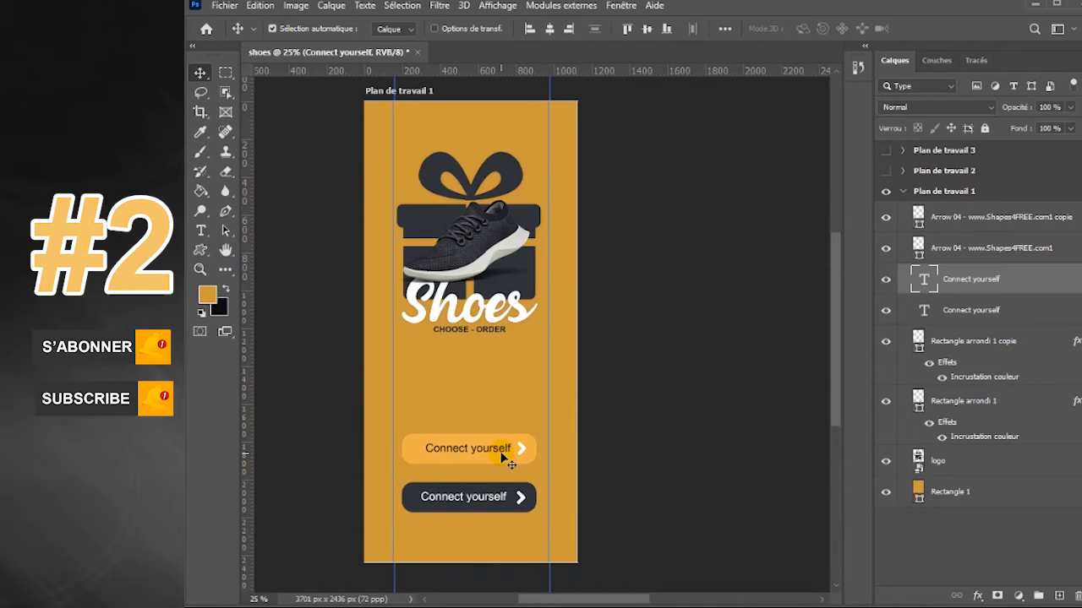
pyautogui.moveTo(500, 455); pyautogui.dragTo(497, 453)
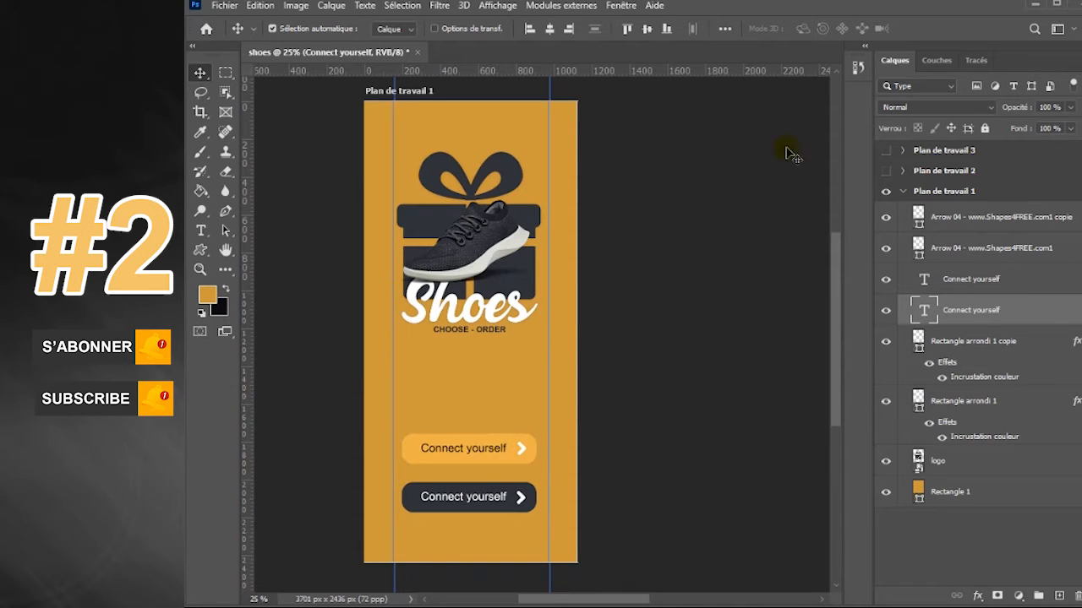
# Replace the dark button's text with "Create an account".
pyautogui.click(903, 191)
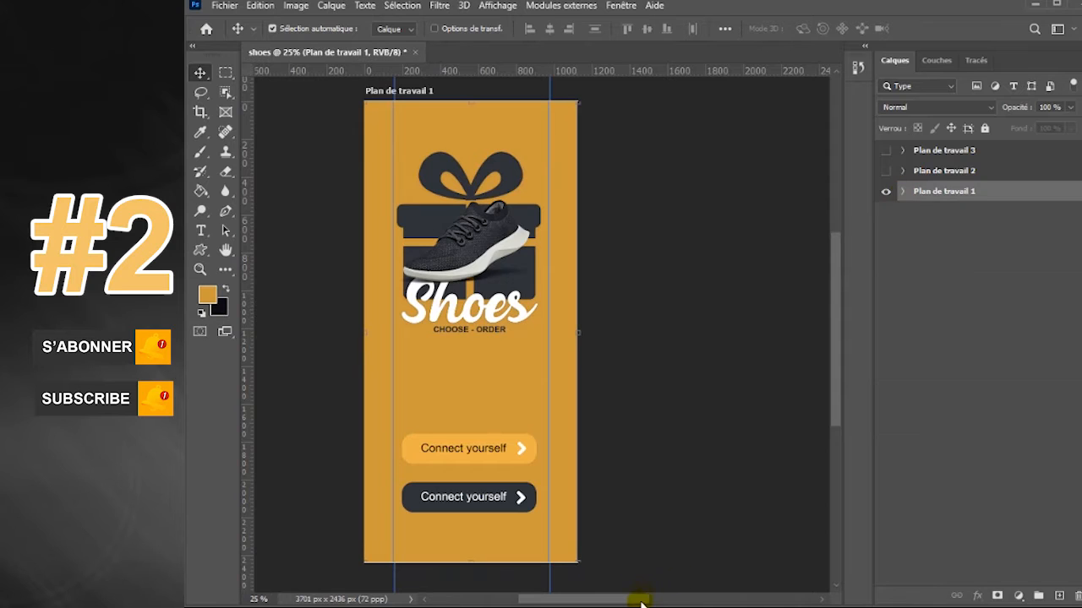
pyautogui.moveTo(638, 601); pyautogui.dragTo(658, 602)
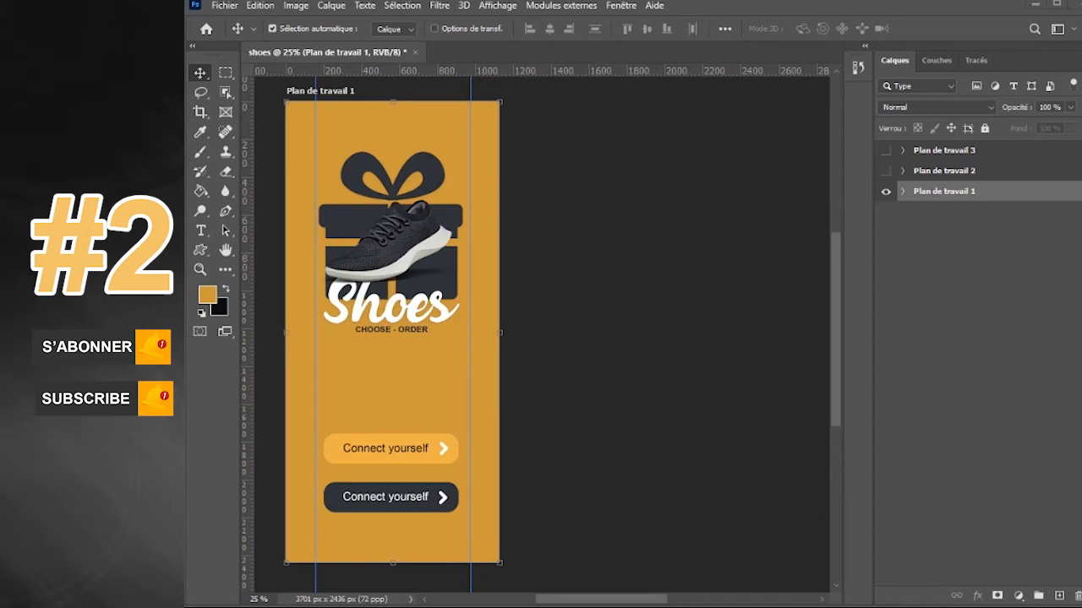
pyautogui.click(414, 504)
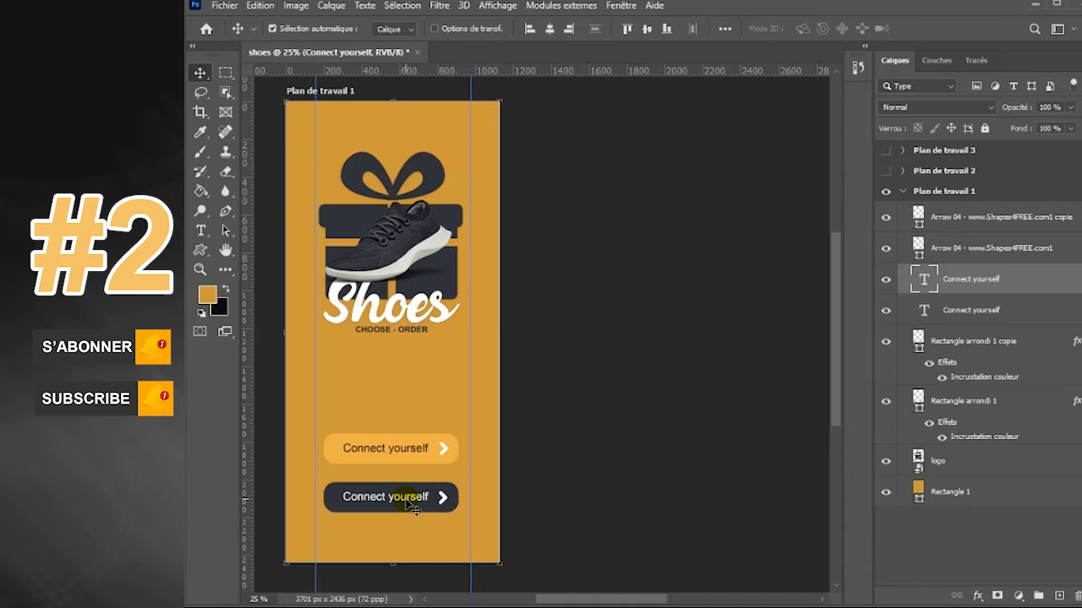
pyautogui.click(200, 230)
pyautogui.click(409, 496)
pyautogui.moveTo(426, 497); pyautogui.dragTo(343, 497)
pyautogui.write('Create an acco')
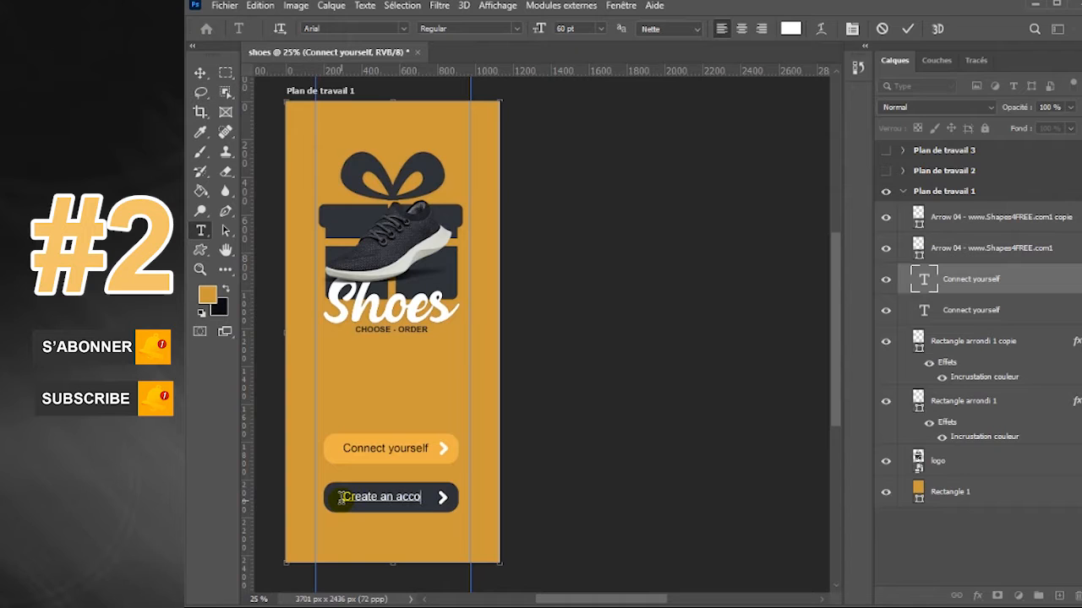
pyautogui.write('unt')
pyautogui.click(200, 72)
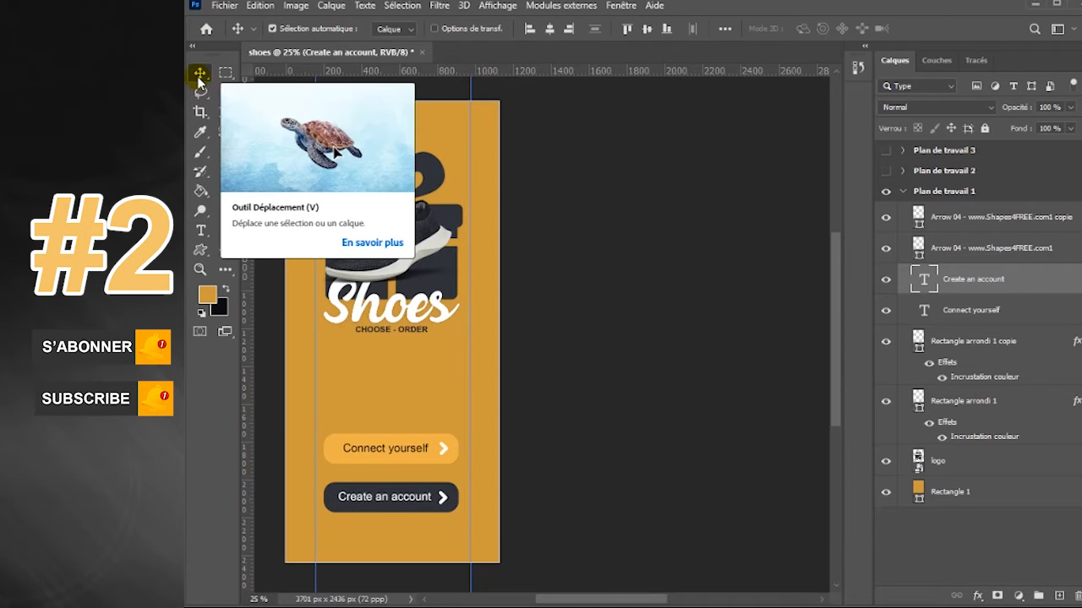
pyautogui.click(583, 146)
# Collapse the first artboard's layers, then show and select the artboard Plan de travail 2.
pyautogui.click(904, 192)
pyautogui.click(886, 170)
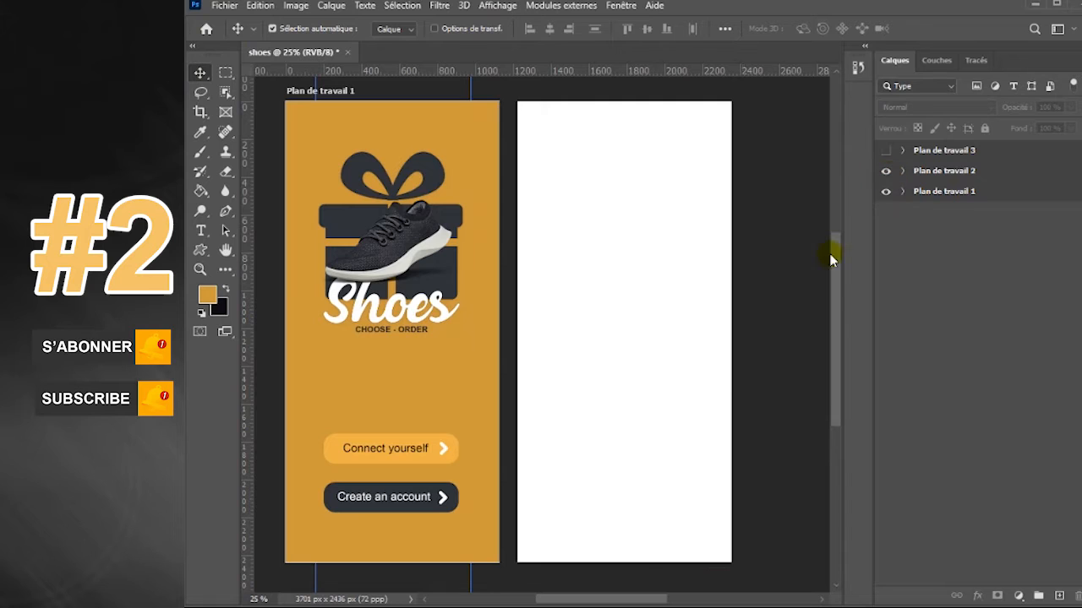
pyautogui.click(933, 192)
pyautogui.click(936, 172)
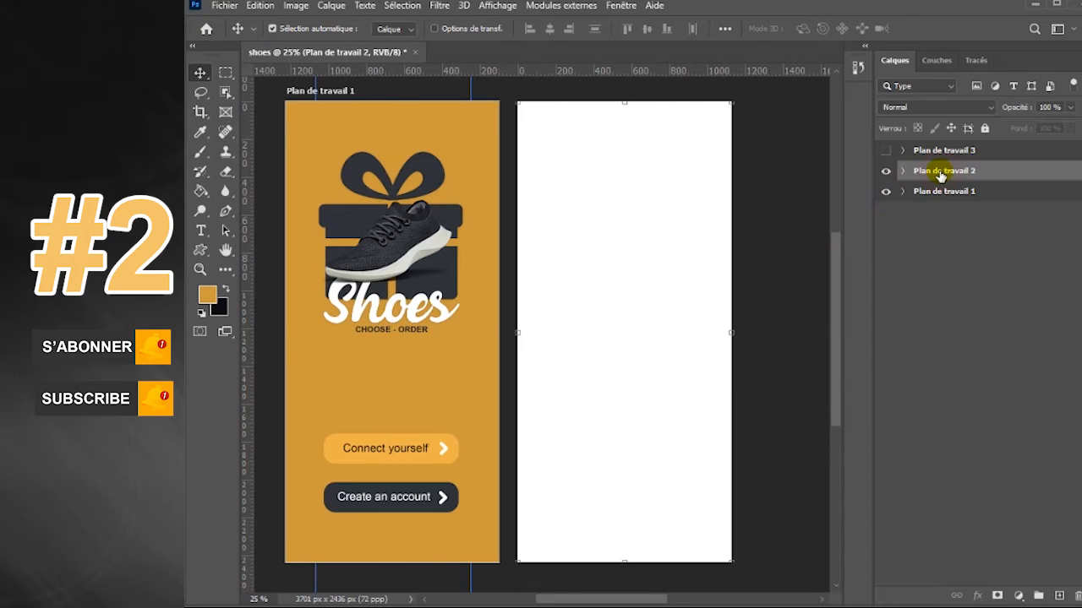
# Draw a rectangle about 1184 by 848 px across the top of the second artboard and fill it dark grey.
pyautogui.rightClick(200, 250)
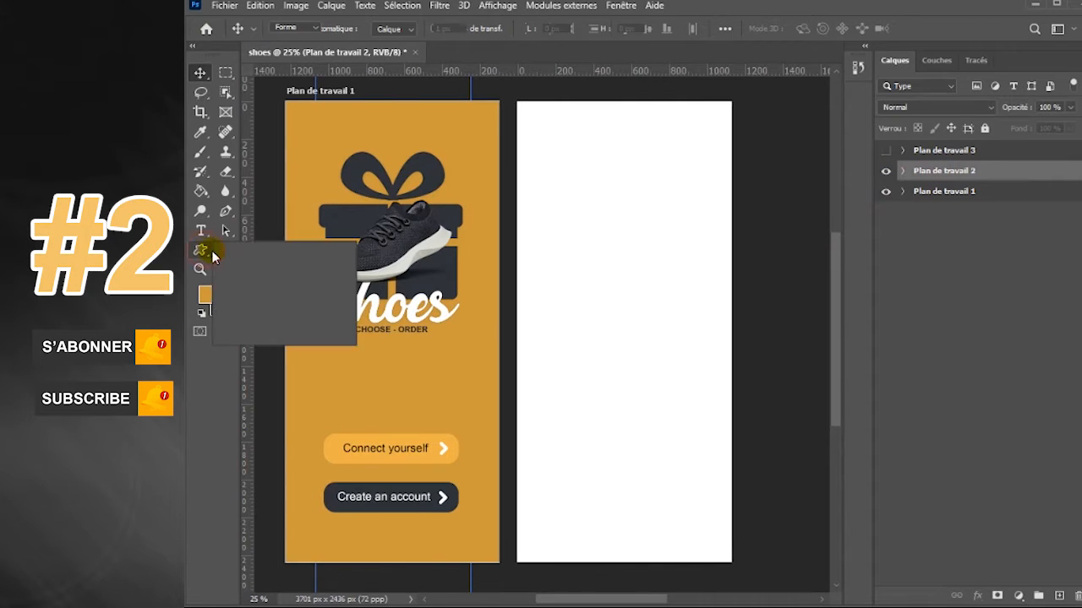
pyautogui.click(253, 250)
pyautogui.moveTo(514, 101); pyautogui.dragTo(732, 257)
pyautogui.click(365, 29)
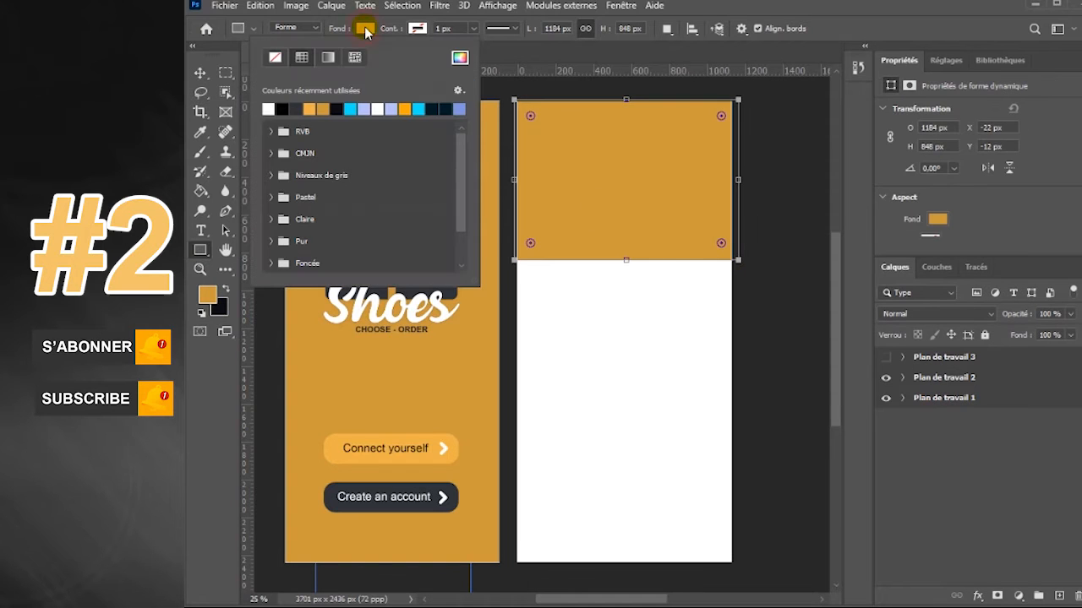
pyautogui.click(296, 109)
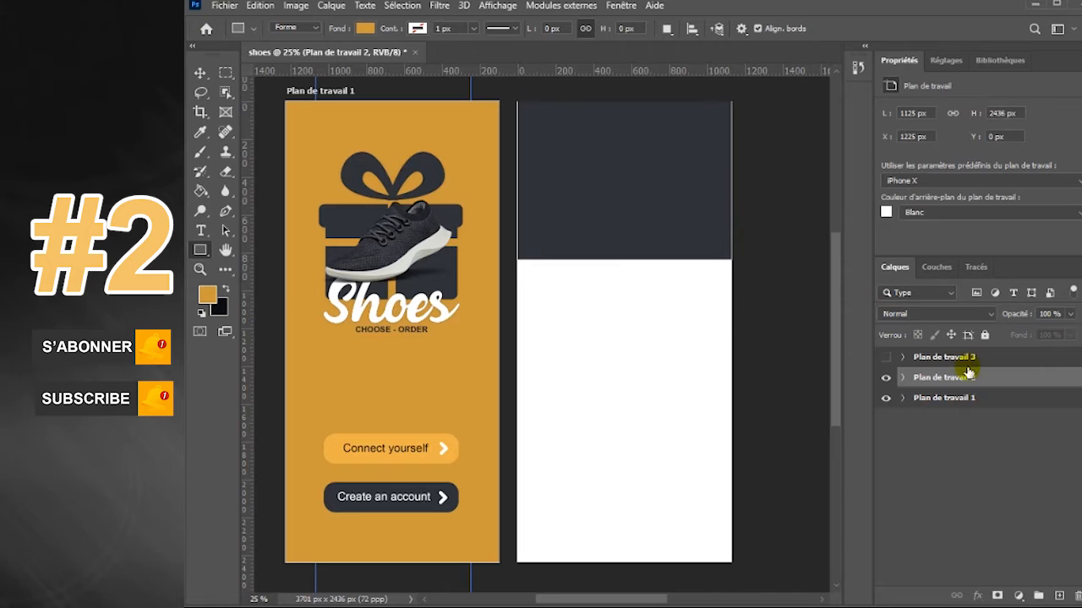
# Hide the properties panel and expand the layers of Plan de travail 2.
pyautogui.click(621, 5)
pyautogui.click(676, 443)
pyautogui.click(885, 171)
pyautogui.click(886, 172)
pyautogui.click(902, 171)
pyautogui.moveTo(961, 226); pyautogui.dragTo(974, 175)
# Place the image air-max-97-shoes-5mvq64.png on the second artboard, resized and roughly centred over the dark rectangle.
pyautogui.click(225, 5)
pyautogui.click(235, 301)
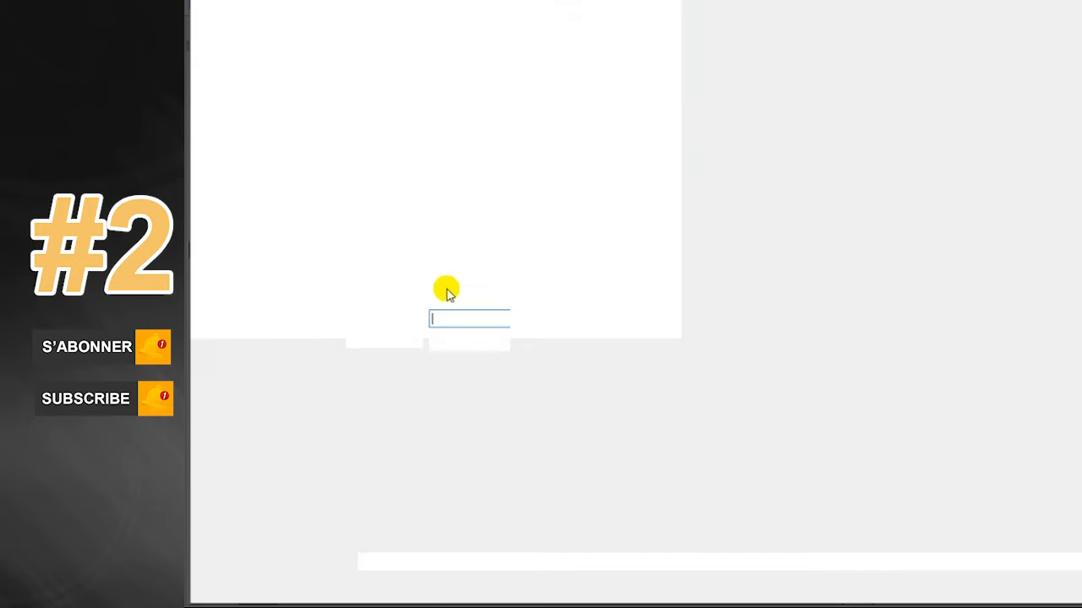
pyautogui.doubleClick(536, 90)
pyautogui.moveTo(646, 337); pyautogui.dragTo(642, 170)
pyautogui.moveTo(657, 134); pyautogui.dragTo(717, 87)
pyautogui.press('Return')
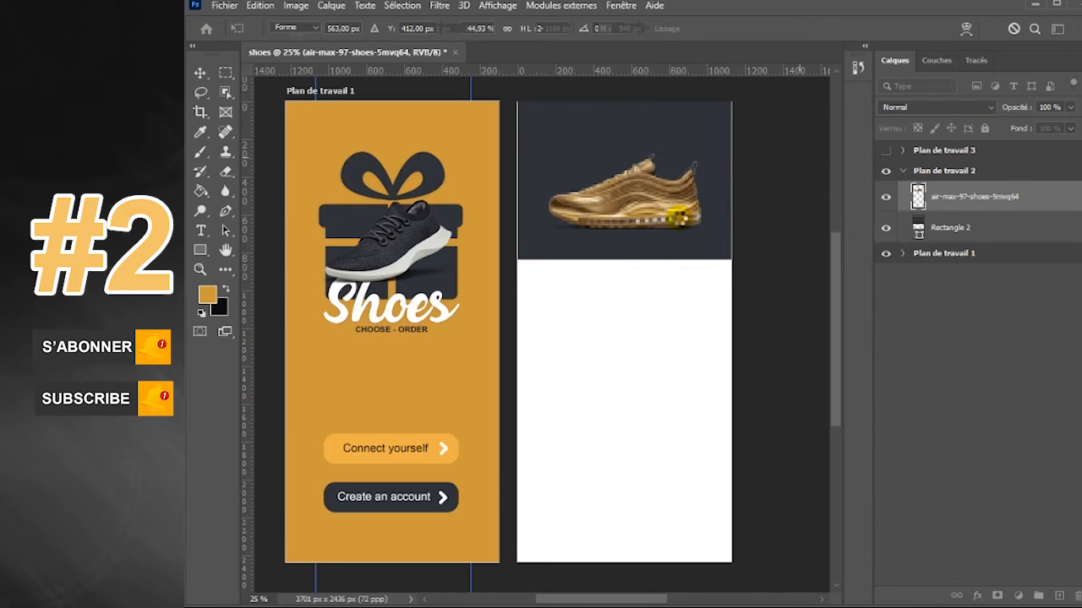
pyautogui.moveTo(683, 215); pyautogui.dragTo(672, 218)
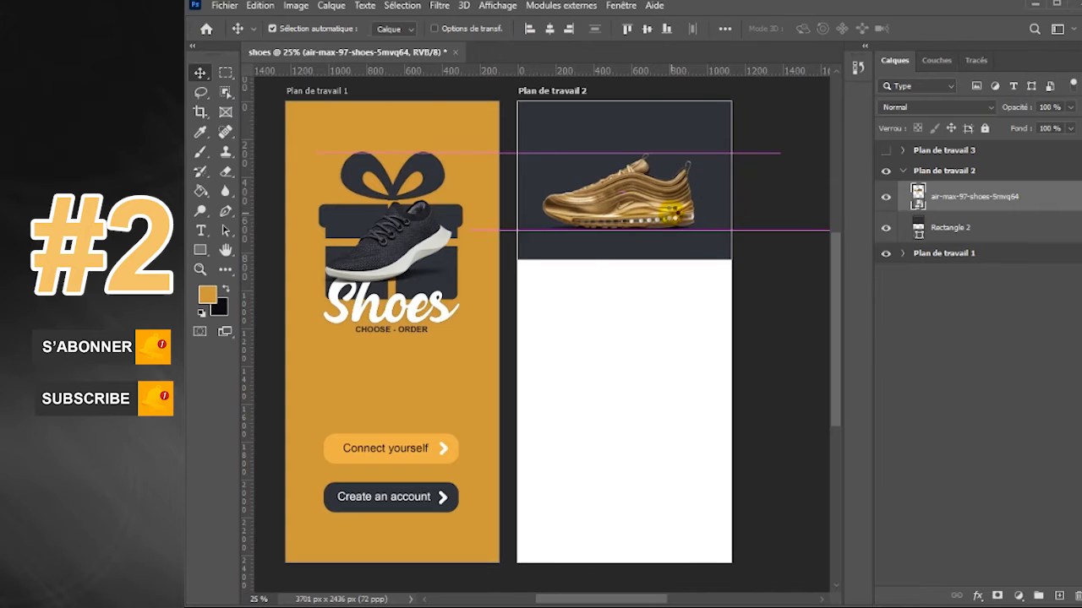
# Add a layer and place phone icone.png, positioned in the upper right corner of the second artboard.
pyautogui.click(1059, 596)
pyautogui.click(225, 5)
pyautogui.click(281, 307)
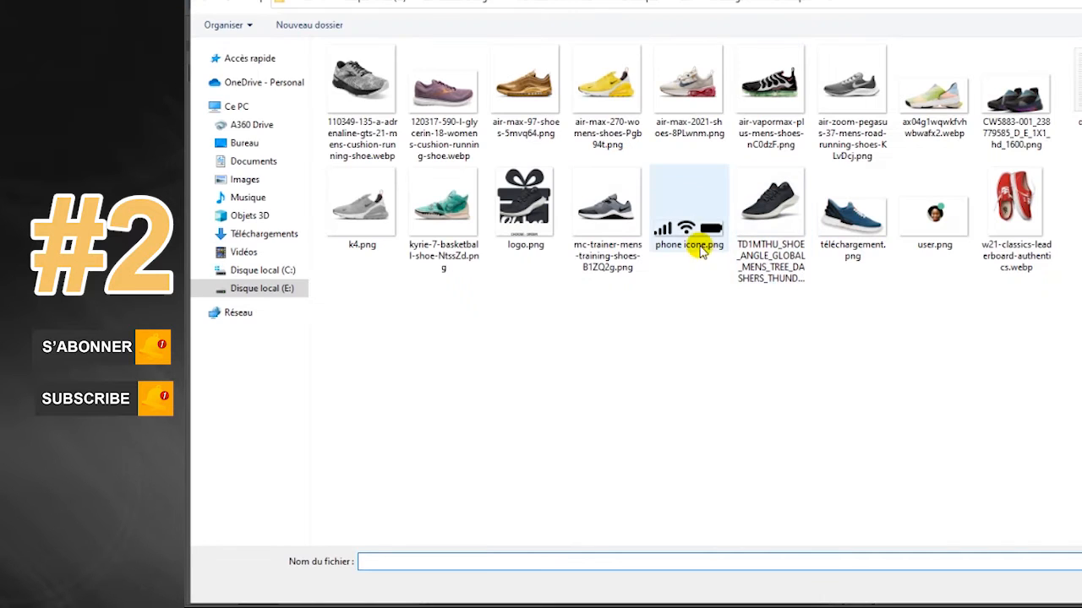
pyautogui.doubleClick(701, 246)
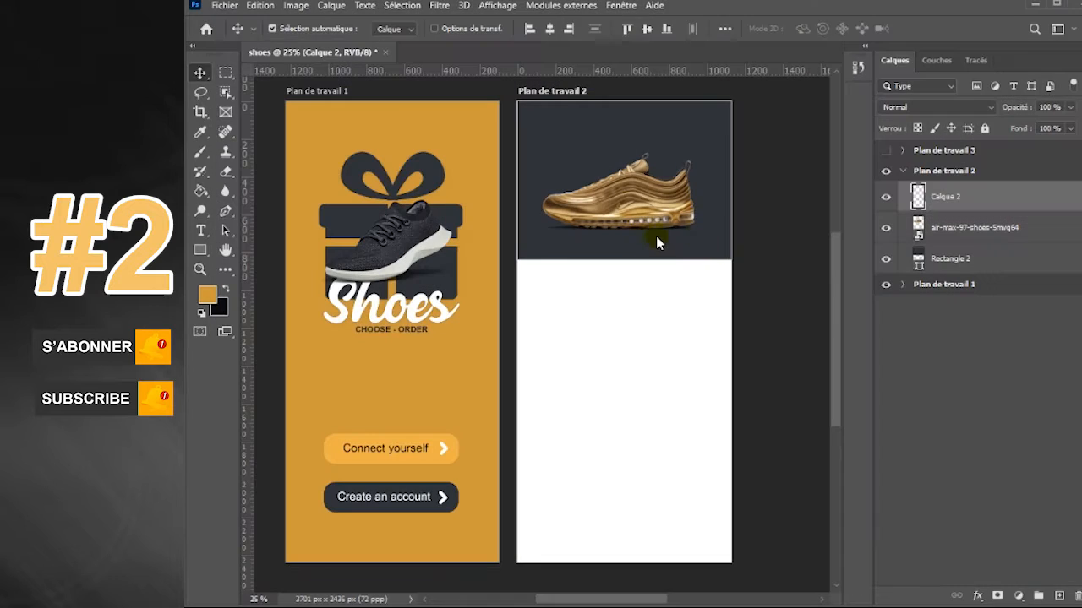
pyautogui.moveTo(629, 331); pyautogui.dragTo(701, 119)
pyautogui.press('Return')
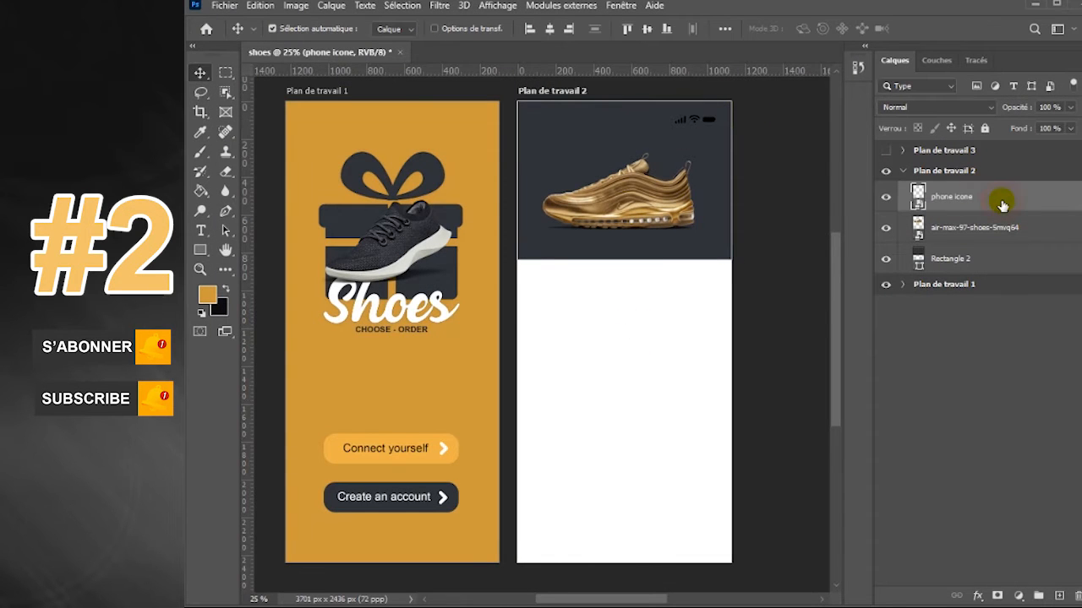
# Apply a white colour overlay to the phone icone layer.
pyautogui.doubleClick(1001, 206)
pyautogui.click(511, 411)
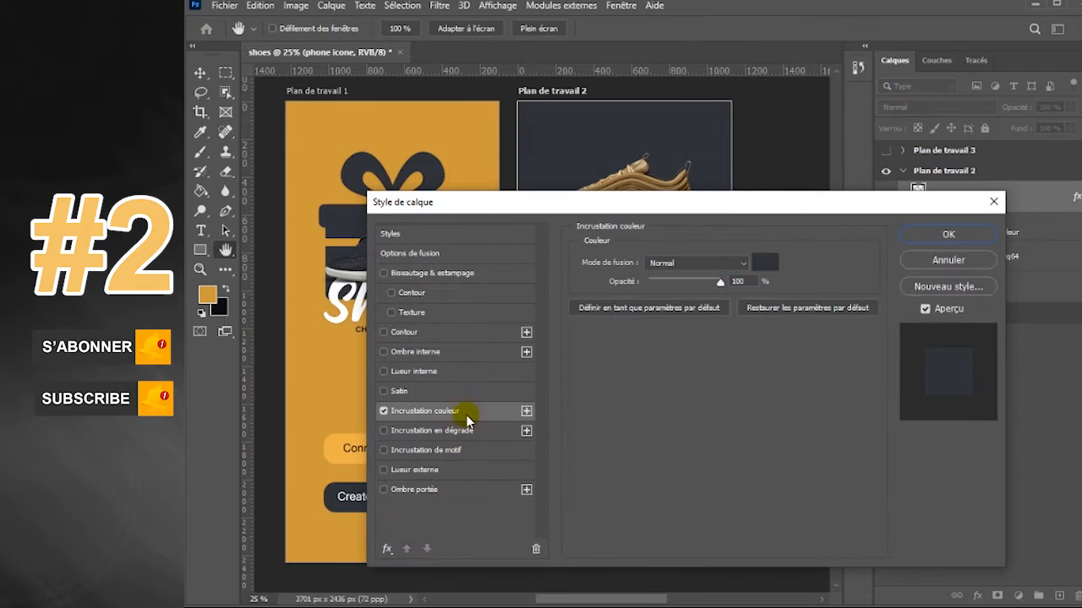
pyautogui.click(697, 260)
pyautogui.click(898, 263)
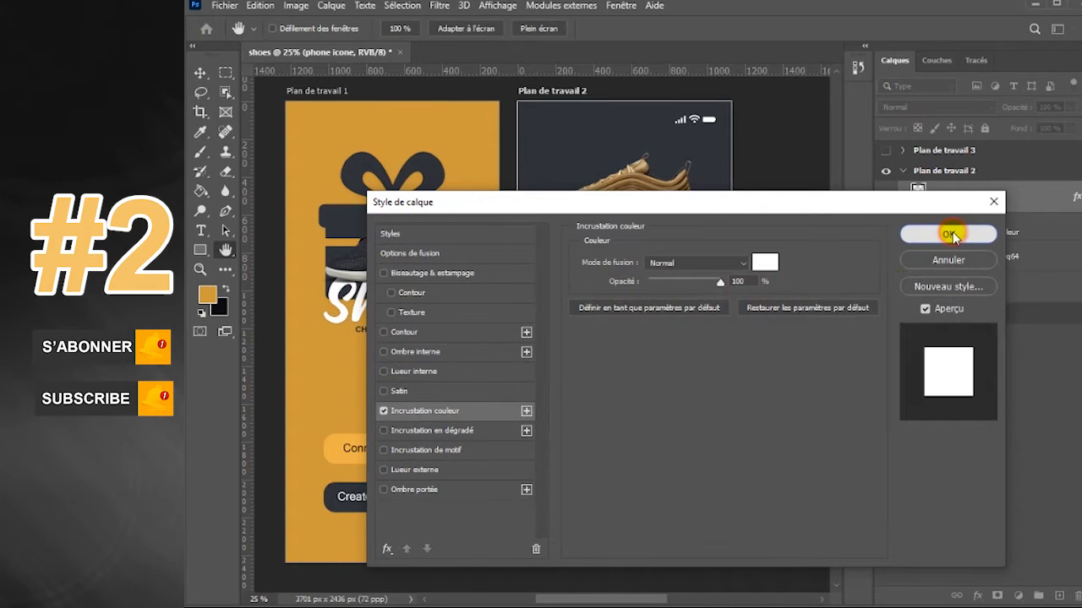
pyautogui.click(913, 234)
# Add a layer and place the user image in the second artboard's upper left corner, levelling the phone status icons with it.
pyautogui.click(1059, 597)
pyautogui.click(224, 5)
pyautogui.click(254, 309)
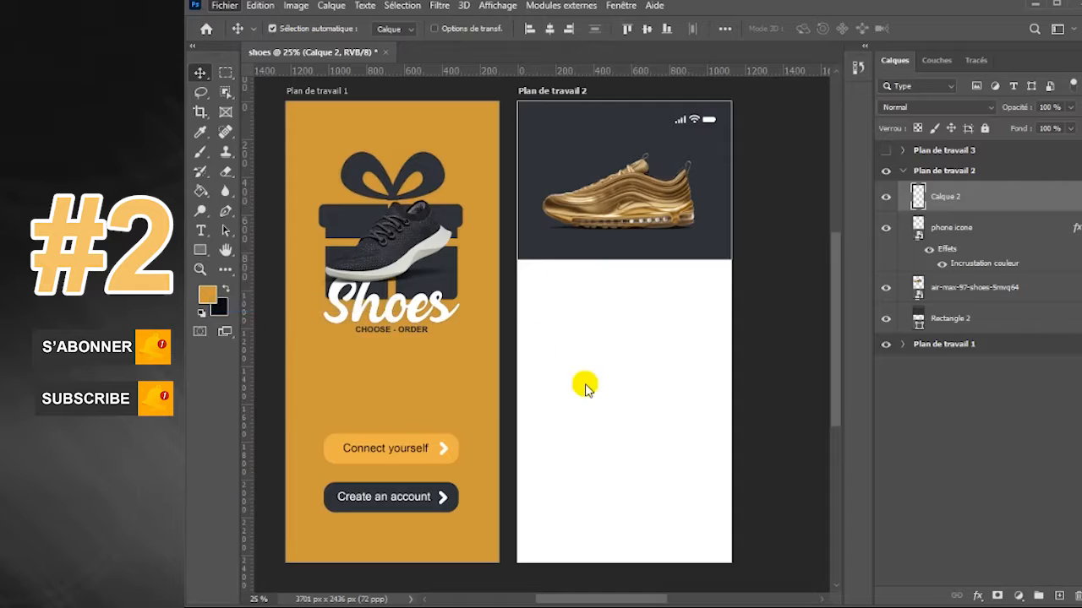
pyautogui.doubleClick(935, 211)
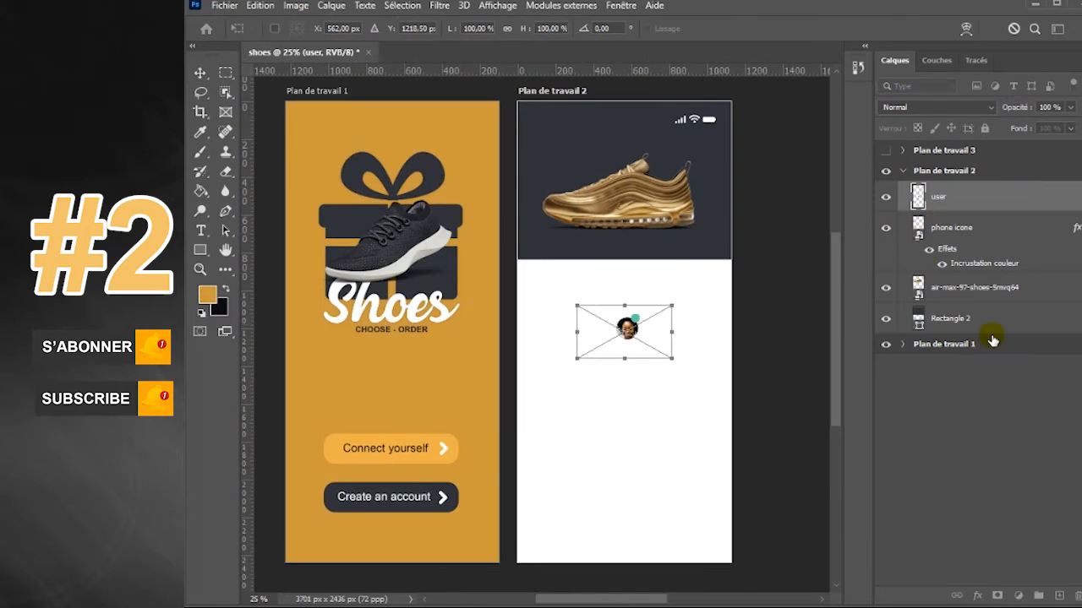
pyautogui.moveTo(625, 331); pyautogui.dragTo(542, 127)
pyautogui.click(967, 38)
pyautogui.click(950, 241)
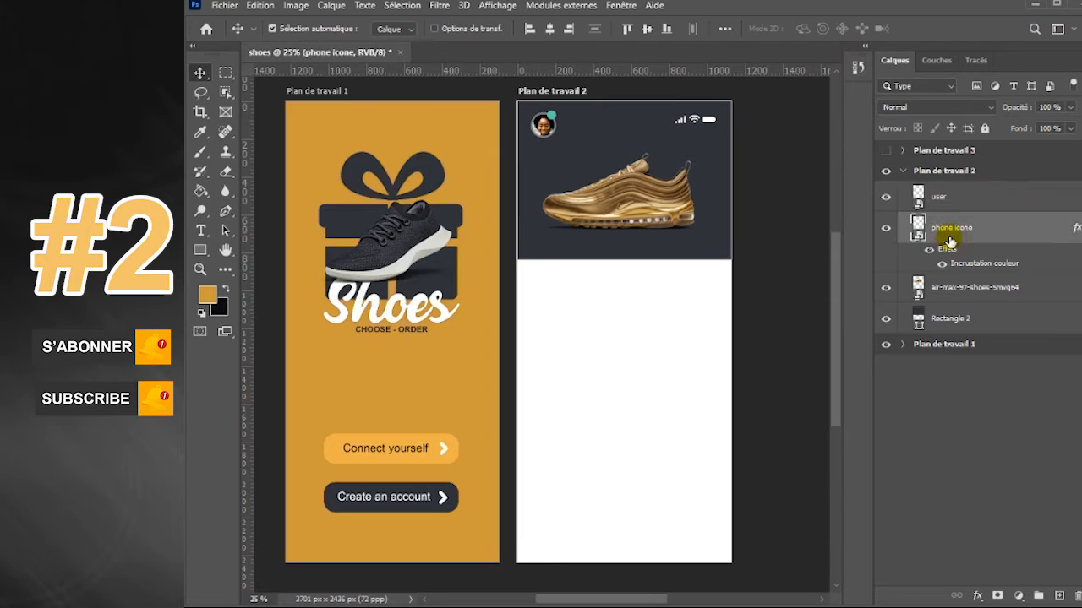
# Draw a rounded bar about 173 by 20 px below the shoe and give it an editable gradient overlay.
pyautogui.click(201, 249)
pyautogui.moveTo(580, 242); pyautogui.dragTo(611, 245)
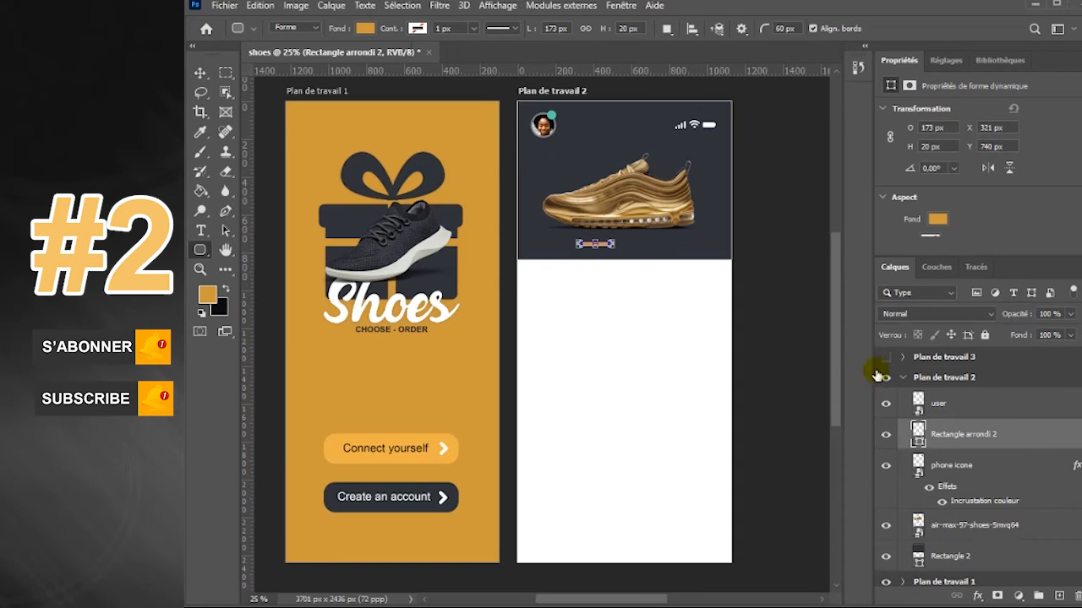
pyautogui.doubleClick(1028, 434)
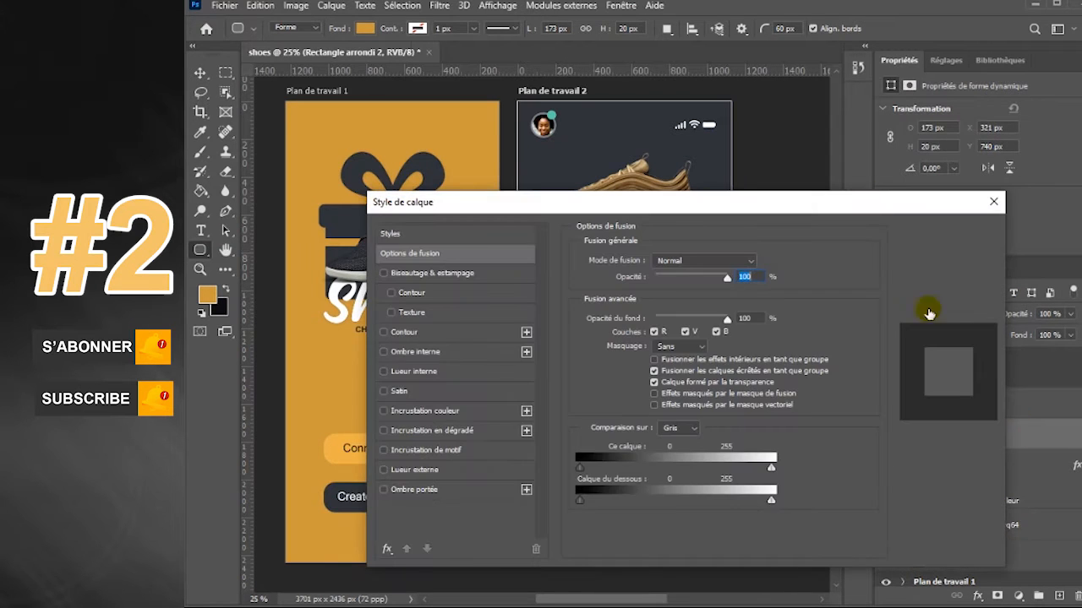
pyautogui.click(473, 441)
pyautogui.moveTo(632, 209); pyautogui.dragTo(705, 273)
pyautogui.click(752, 370)
# Set the gradient's starting colour to the orange sampled from the login screen background.
pyautogui.click(697, 358)
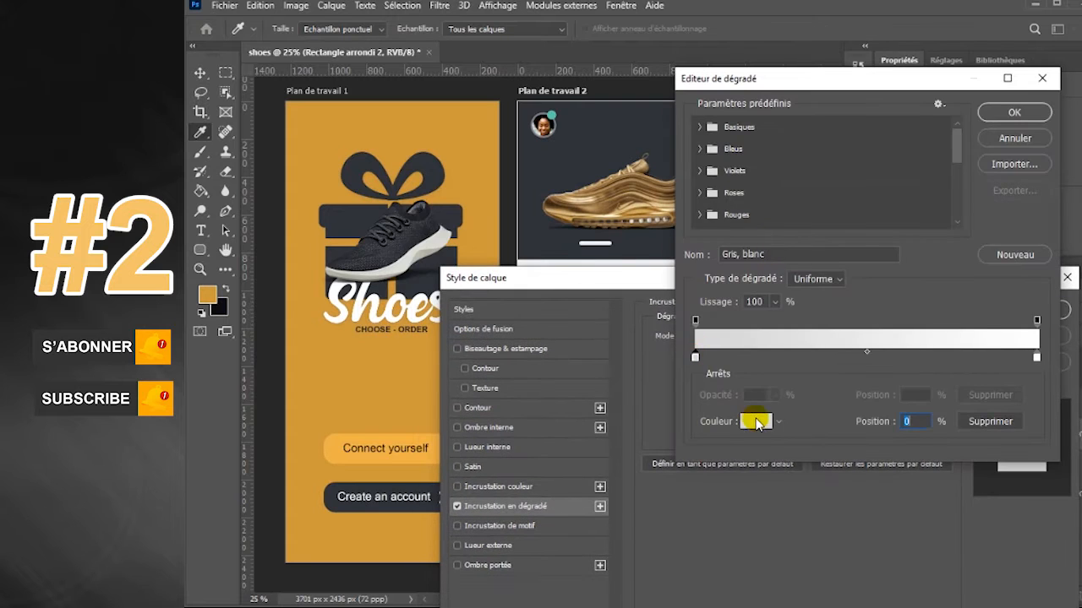
pyautogui.click(753, 415)
pyautogui.click(355, 382)
pyautogui.click(881, 275)
# Set the gradient's end colour to a lighter orange and apply the overlay to the bar.
pyautogui.click(1037, 356)
pyautogui.click(753, 414)
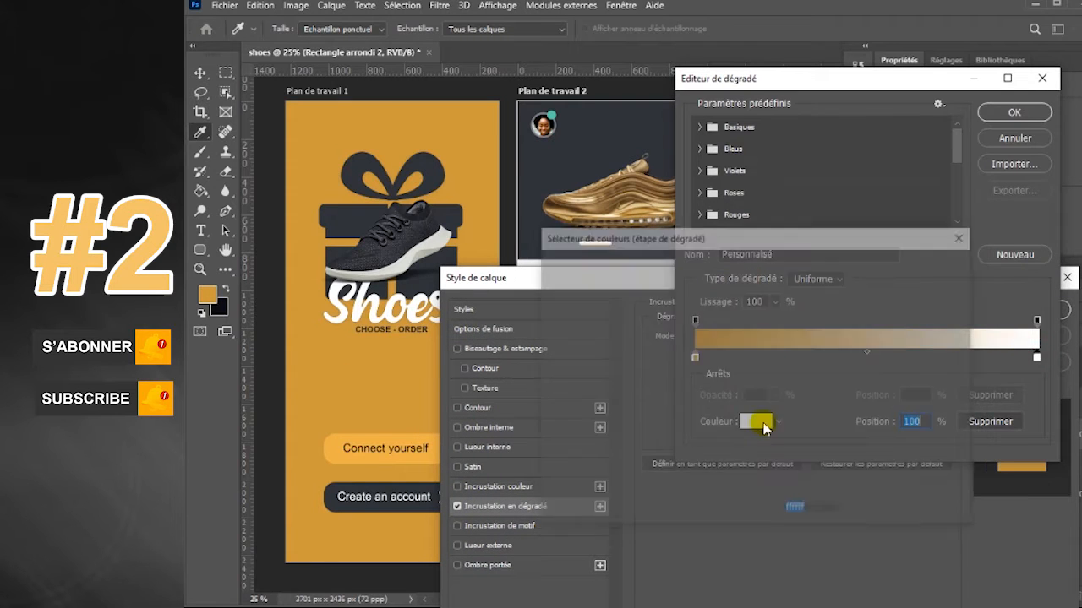
pyautogui.moveTo(679, 238); pyautogui.dragTo(766, 367)
pyautogui.click(790, 418)
pyautogui.click(754, 418)
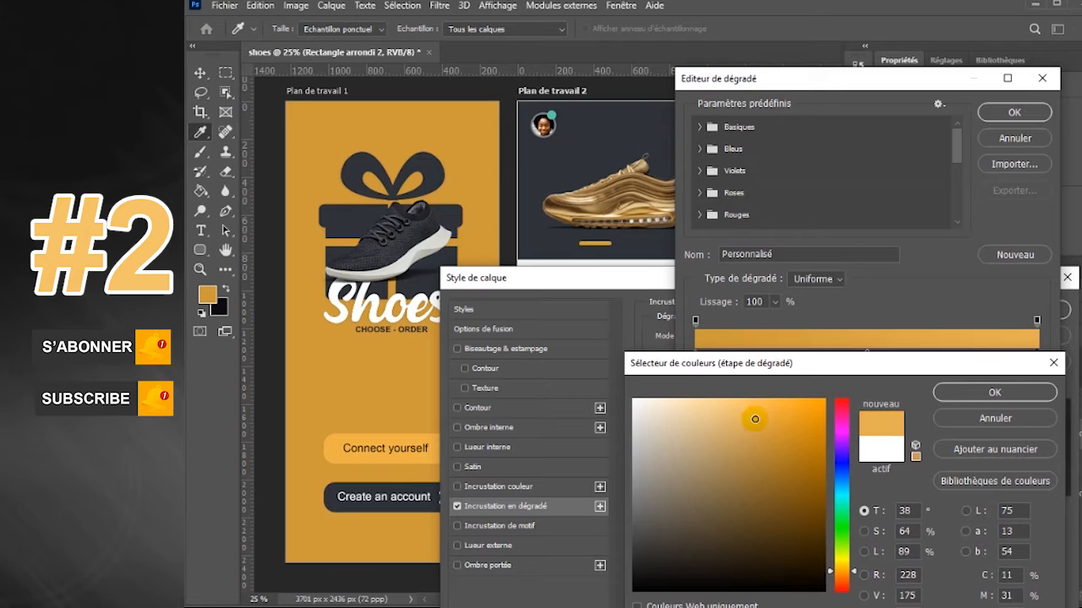
pyautogui.click(751, 404)
pyautogui.click(994, 394)
pyautogui.click(1007, 113)
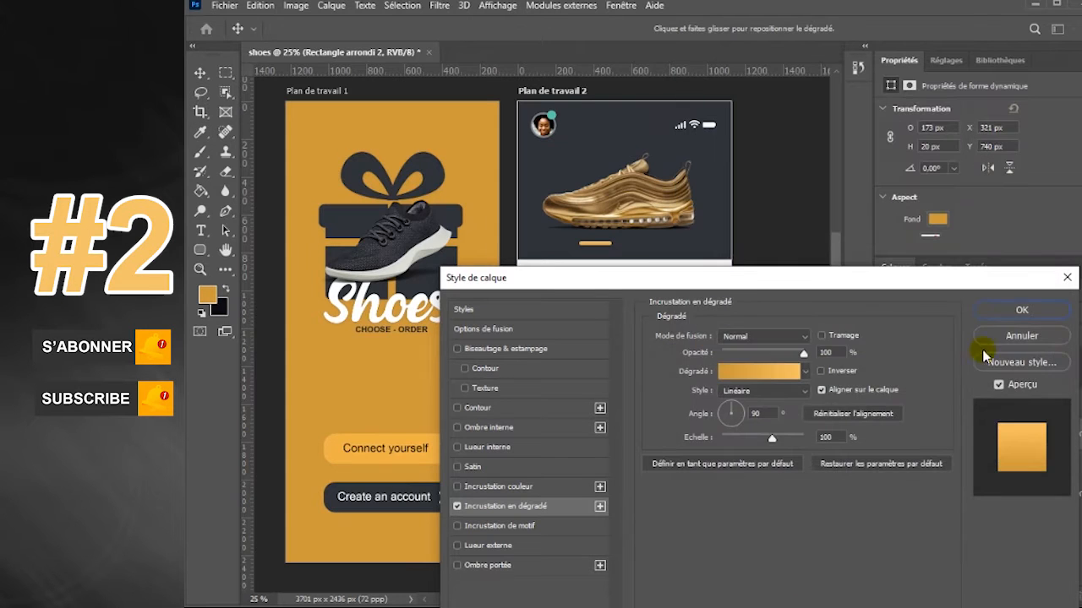
pyautogui.click(1014, 308)
# Duplicate the bar twice to the right and centre the row of three bars beneath the shoe.
pyautogui.hotkey('ctrl', 'j')
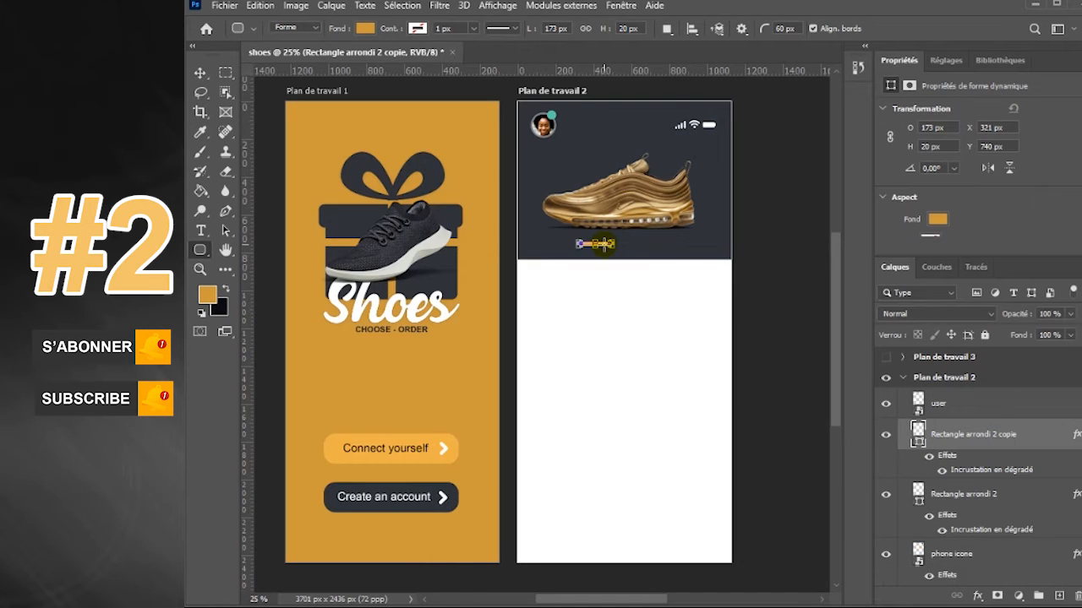
pyautogui.press('v')
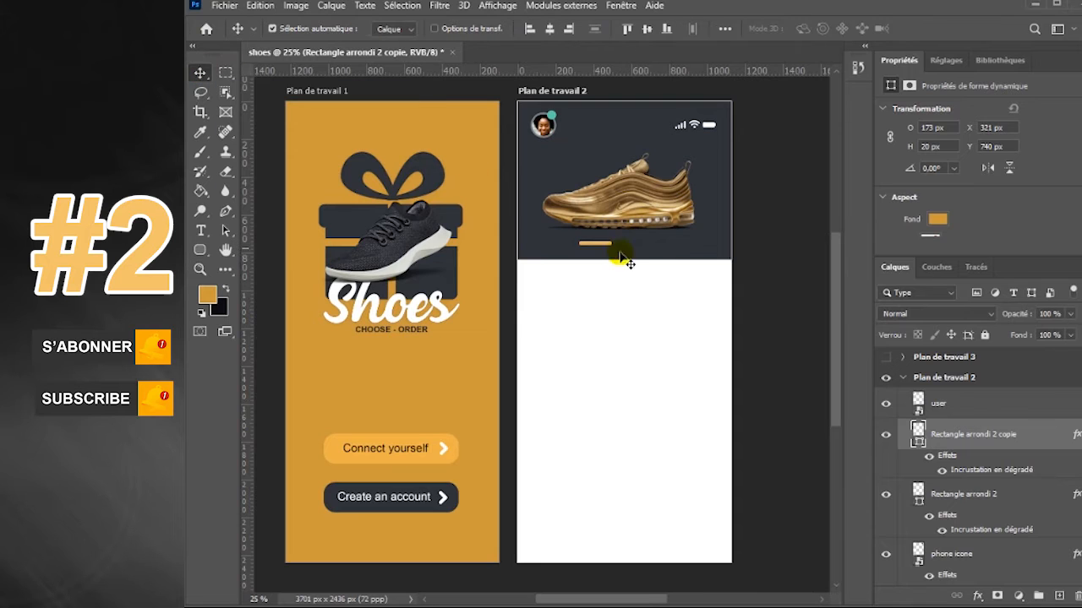
pyautogui.moveTo(599, 248); pyautogui.dragTo(629, 248)
pyautogui.keyDown('ctrl'); pyautogui.click(978, 505); pyautogui.keyUp('ctrl')
pyautogui.keyDown('ctrl'); pyautogui.click(970, 547); pyautogui.keyUp('ctrl')
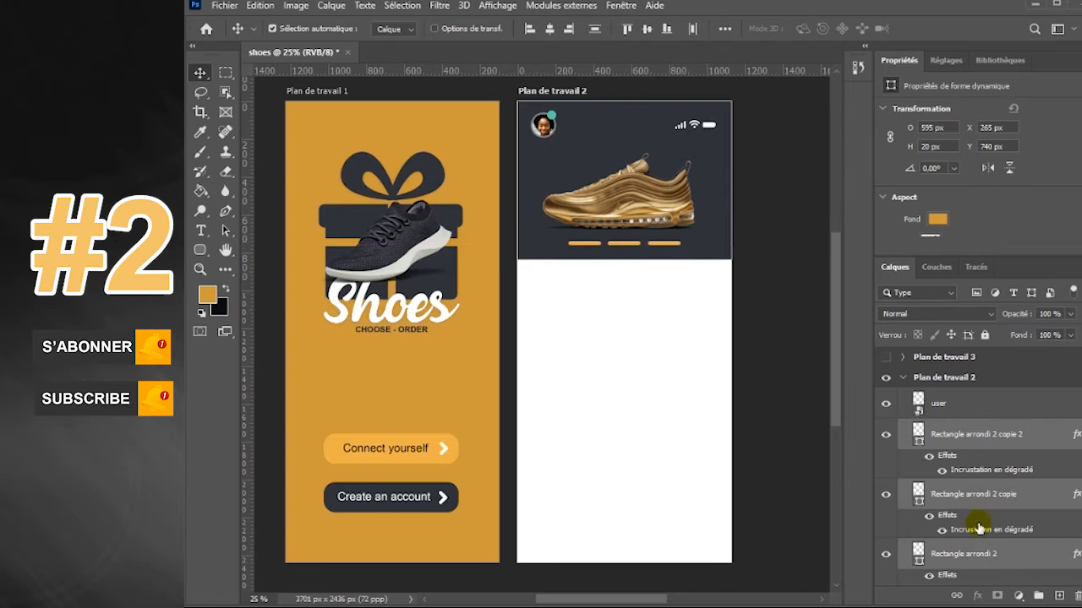
# Remove the gradient overlay from the second and third bars, fill them white, and hide the properties panel.
pyautogui.click(946, 516)
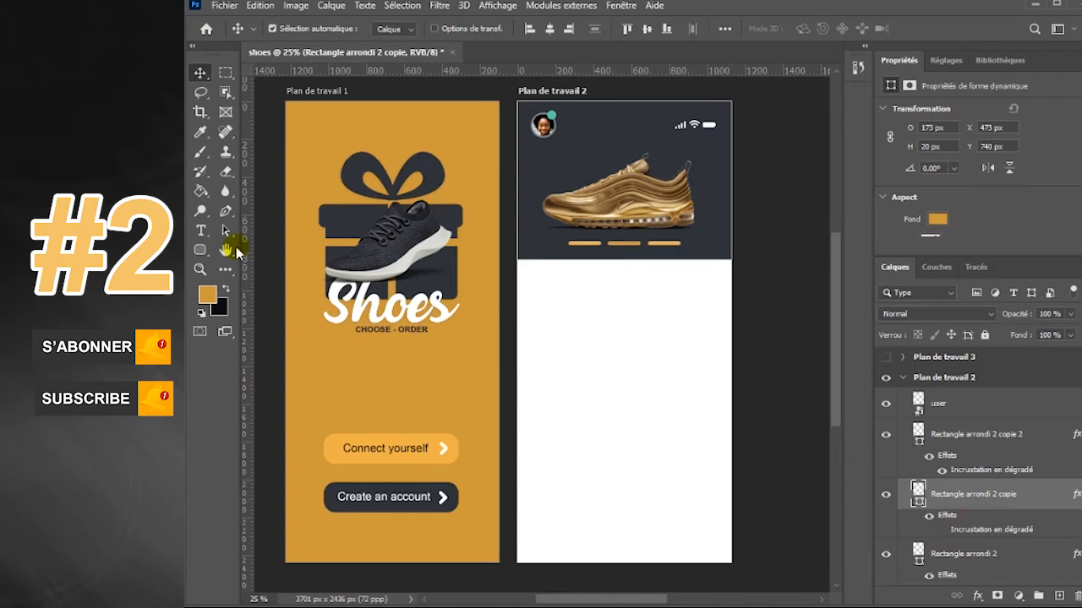
pyautogui.click(201, 249)
pyautogui.click(365, 28)
pyautogui.click(987, 435)
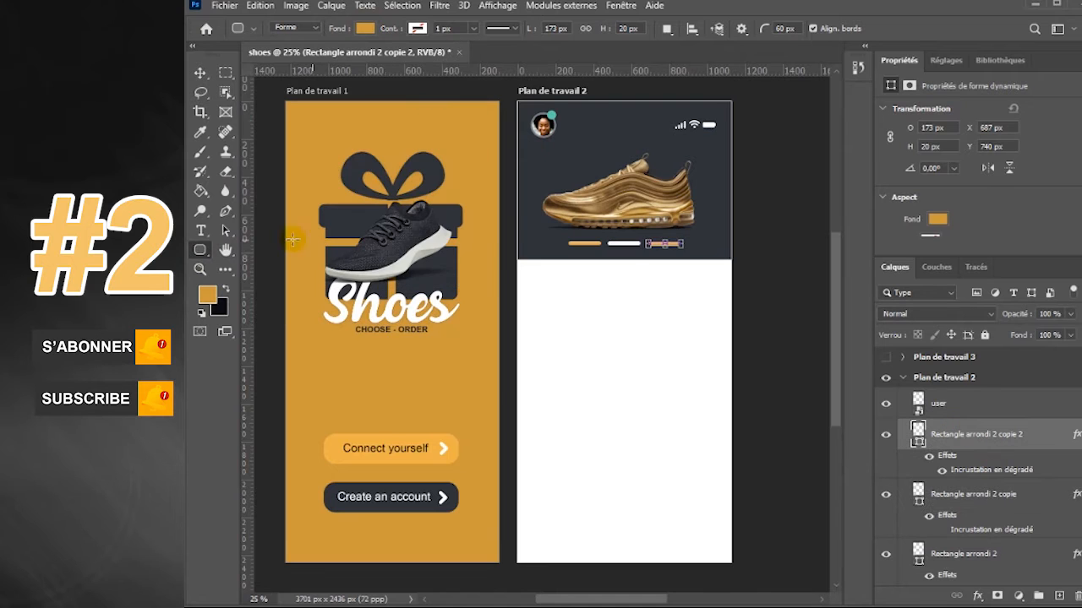
pyautogui.click(365, 28)
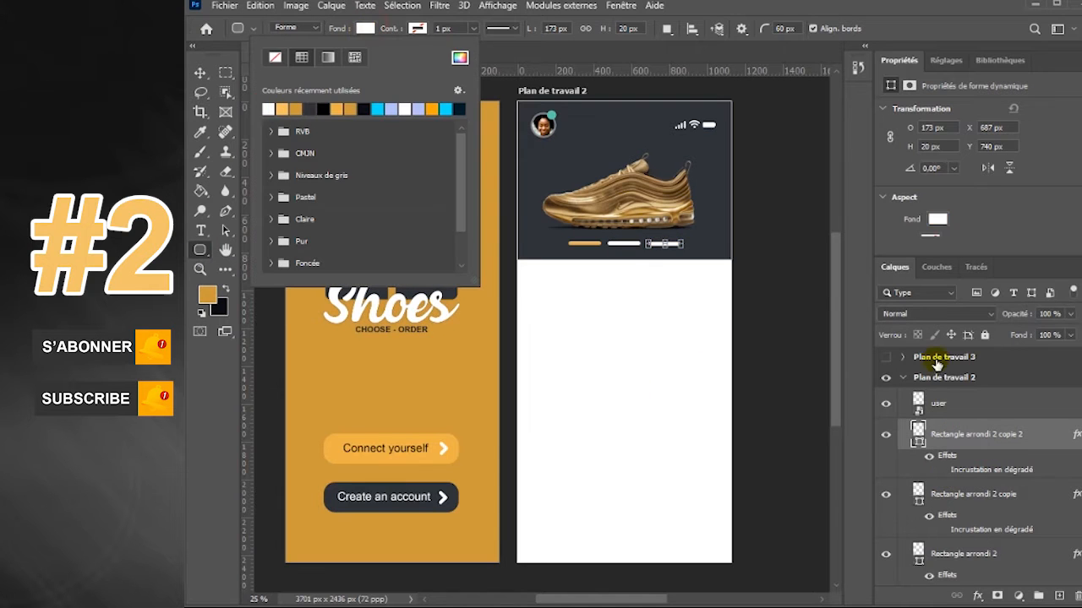
pyautogui.click(622, 6)
pyautogui.click(664, 437)
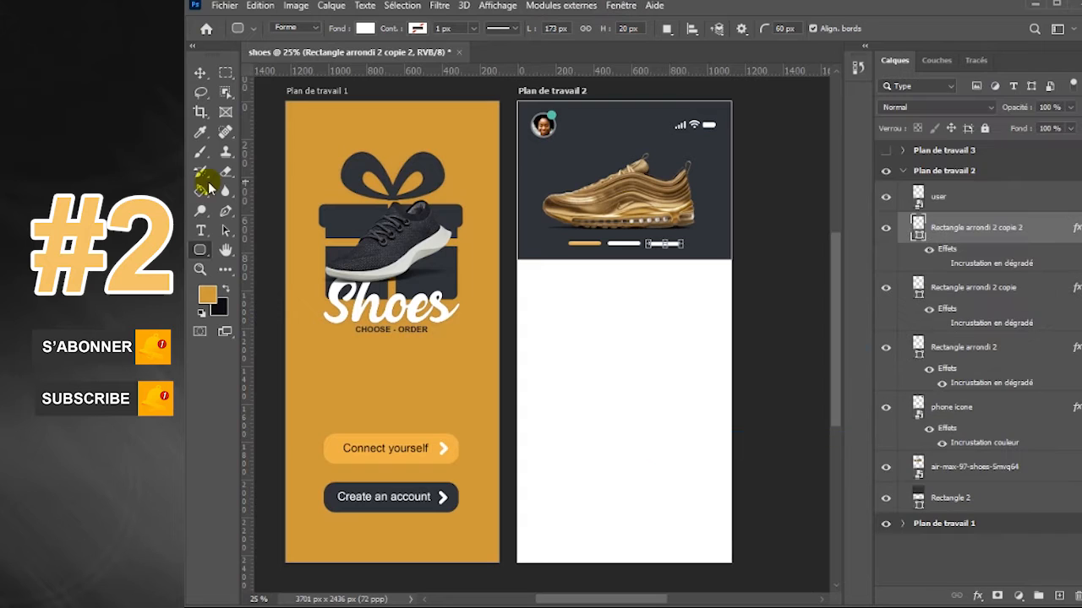
# Add the white text "Nike Pro Air" in 60 pt Arial and position it below the user image.
pyautogui.click(200, 229)
pyautogui.click(551, 160)
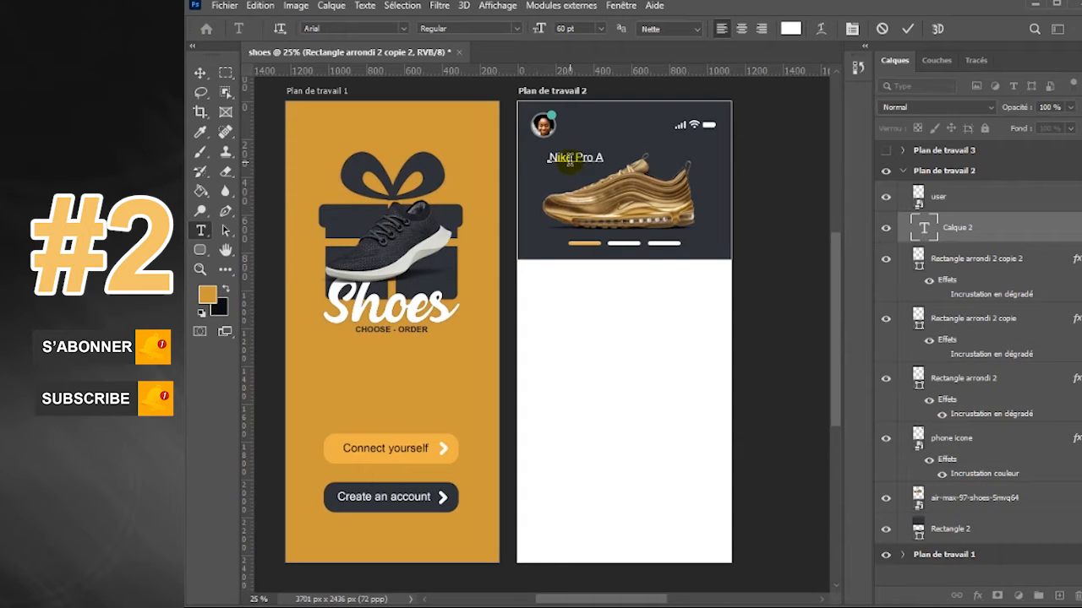
pyautogui.click(201, 72)
pyautogui.moveTo(592, 165); pyautogui.dragTo(573, 165)
# Add the text "$25" above the shoe as a separate text layer.
pyautogui.click(200, 230)
pyautogui.click(625, 155)
pyautogui.click(626, 154)
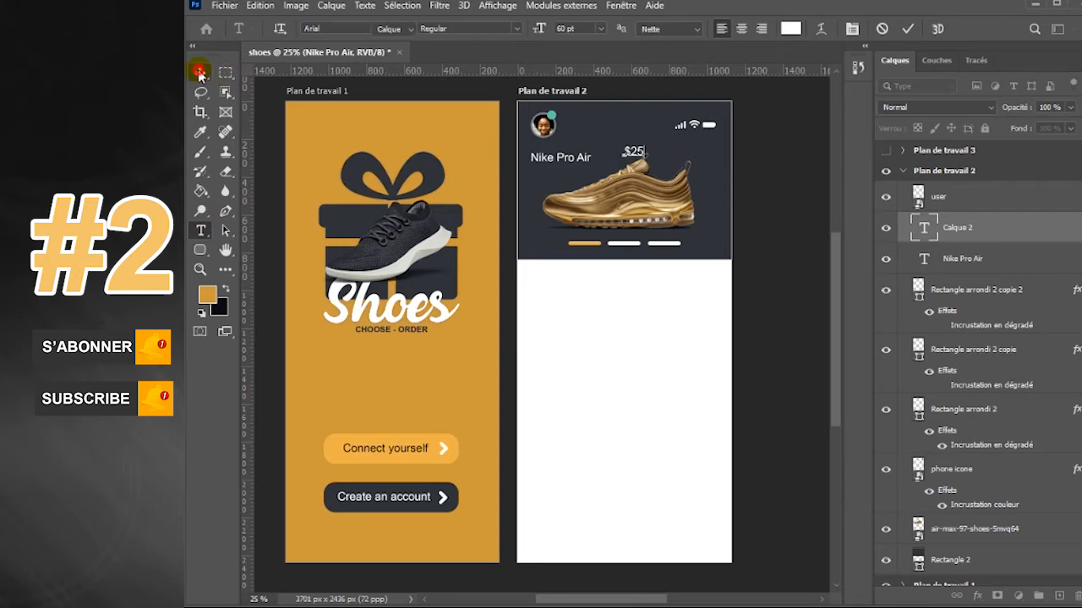
pyautogui.click(201, 73)
# Recolour the $25 text with the orange sampled from the login screen and make it bold.
pyautogui.click(200, 231)
pyautogui.click(792, 30)
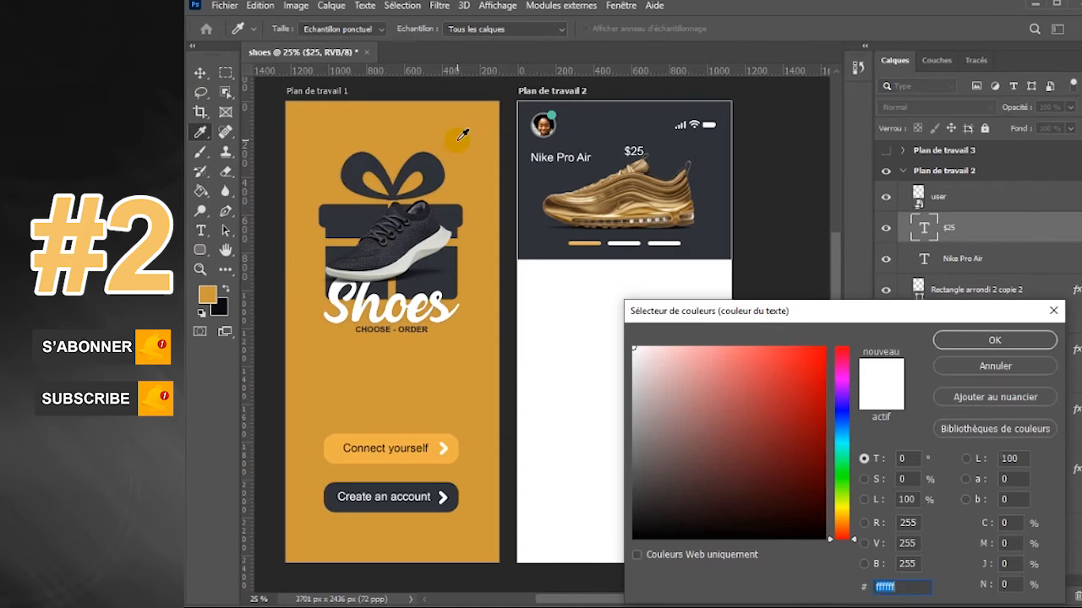
pyautogui.click(460, 134)
pyautogui.click(1001, 343)
pyautogui.click(511, 29)
pyautogui.click(444, 75)
# Move the $25 text directly under "Nike Pro Air" and enlarge it to about 200%.
pyautogui.click(200, 73)
pyautogui.moveTo(632, 159); pyautogui.dragTo(555, 179)
pyautogui.hotkey('ctrl', 't')
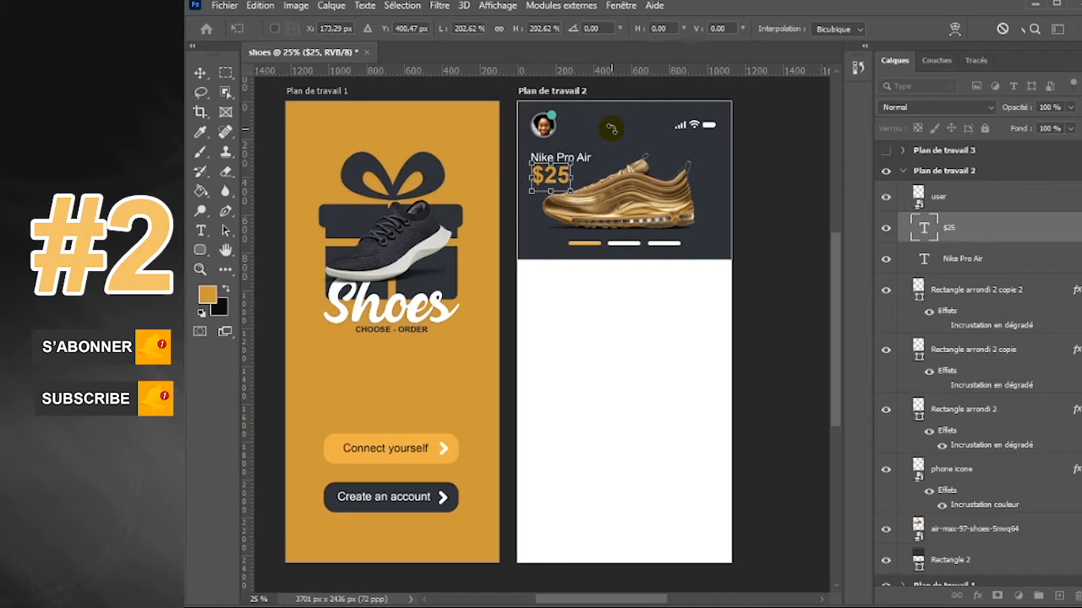
pyautogui.click(716, 251)
pyautogui.moveTo(653, 218); pyautogui.dragTo(655, 222)
pyautogui.click(703, 276)
pyautogui.scroll(-1, 836, 335)
pyautogui.scroll(1, 837, 335)
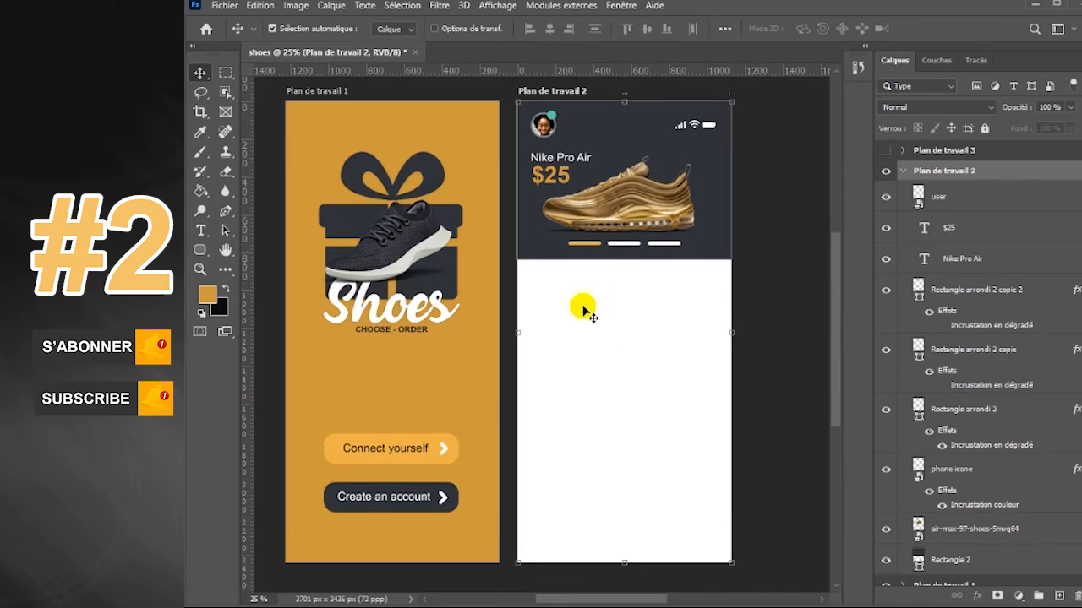
# Draw a rounded rectangle card about 469 by 644 px below the header near the artboard's left edge, and hide the properties panel.
pyautogui.click(200, 250)
pyautogui.moveTo(527, 285); pyautogui.dragTo(614, 406)
pyautogui.click(201, 72)
pyautogui.moveTo(594, 353); pyautogui.dragTo(593, 350)
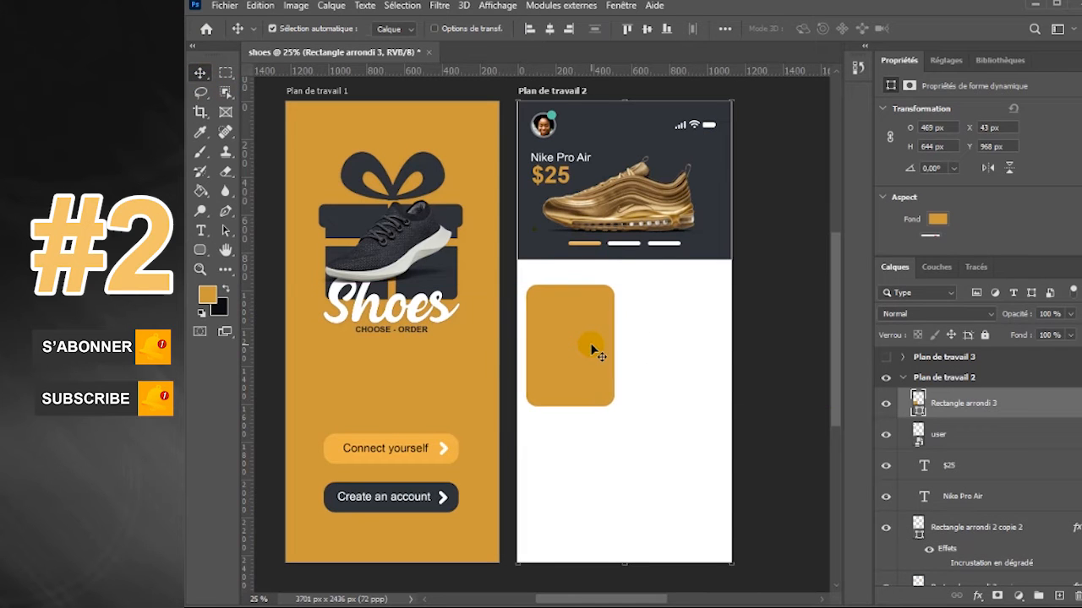
pyautogui.click(621, 5)
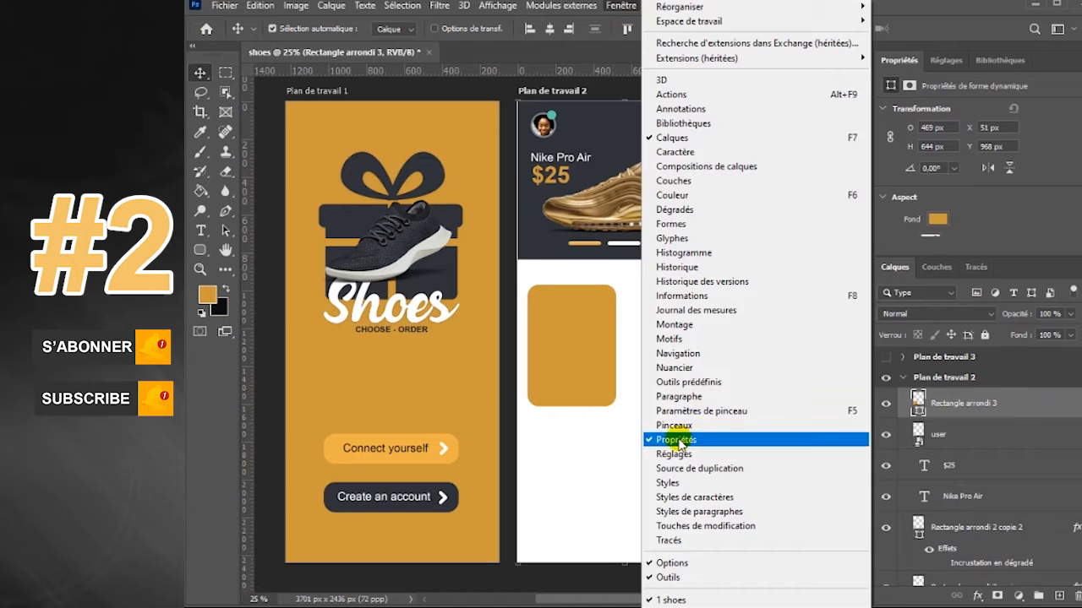
pyautogui.click(665, 440)
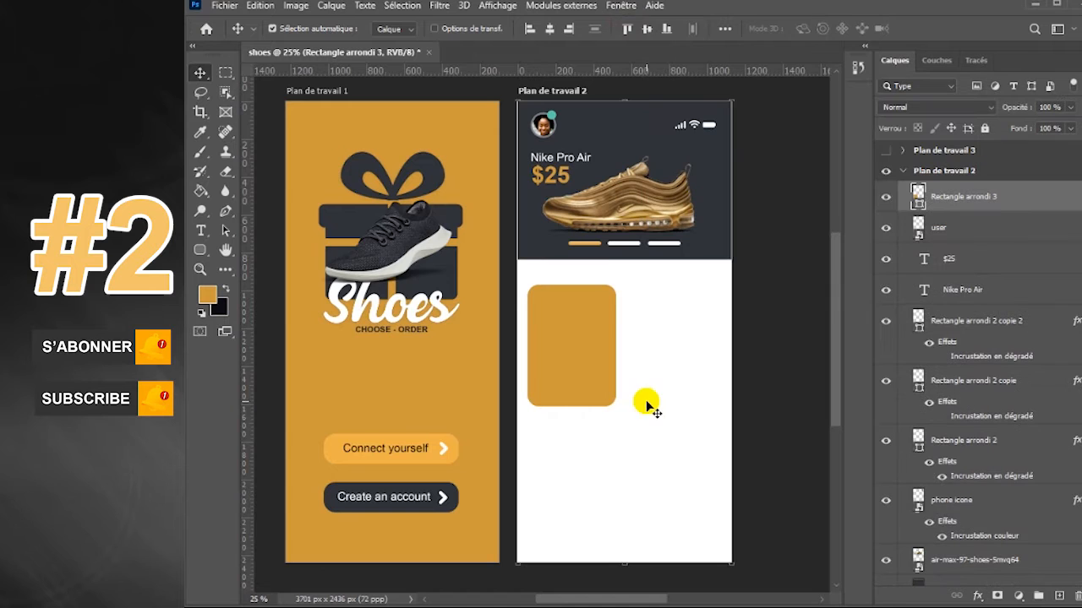
# Give the card a white colour overlay and a soft black drop shadow 131 px in size at 6 px distance.
pyautogui.doubleClick(1026, 209)
pyautogui.click(540, 447)
pyautogui.moveTo(683, 233); pyautogui.dragTo(512, 164)
pyautogui.click(785, 448)
pyautogui.click(838, 188)
# Try a duplicate card on the right with a fainter drop shadow on the original card, and delete the duplicate.
pyautogui.moveTo(603, 374); pyautogui.dragTo(684, 374)
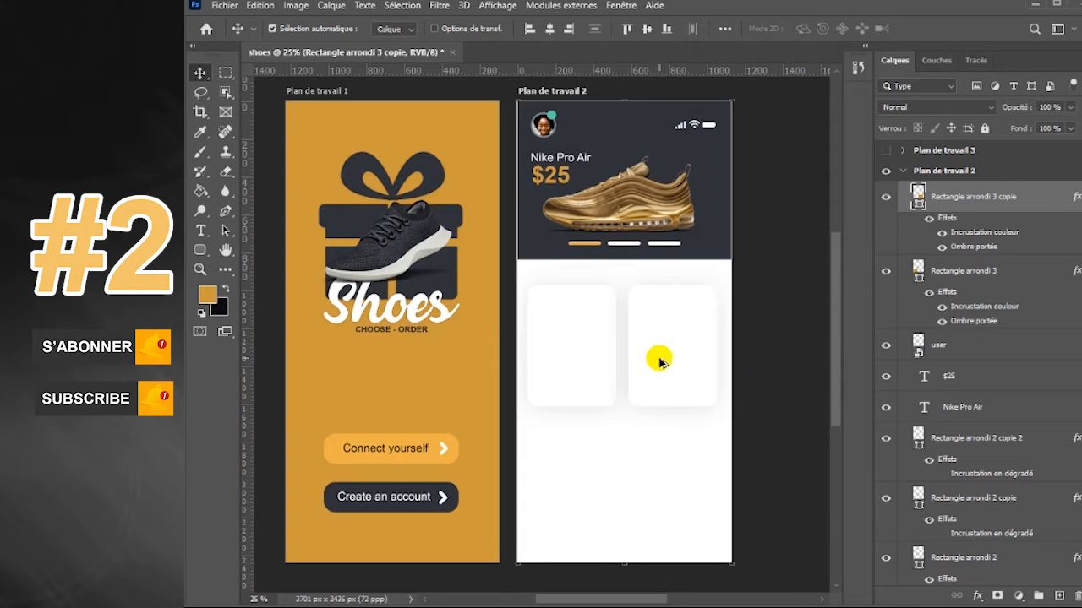
pyautogui.click(1033, 279)
pyautogui.doubleClick(1033, 278)
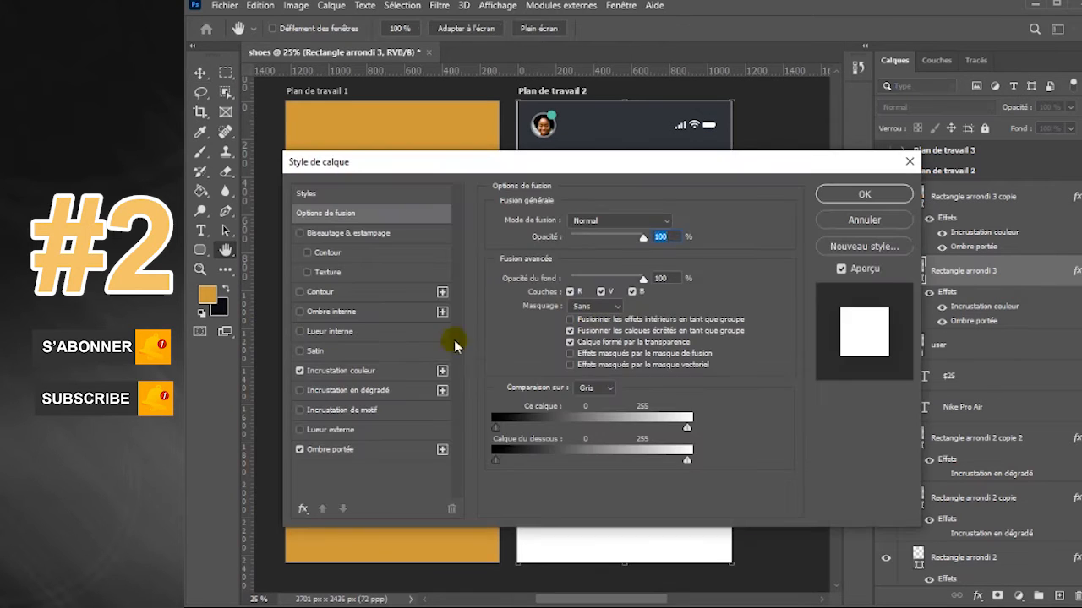
pyautogui.click(362, 451)
pyautogui.moveTo(637, 160); pyautogui.dragTo(808, 430)
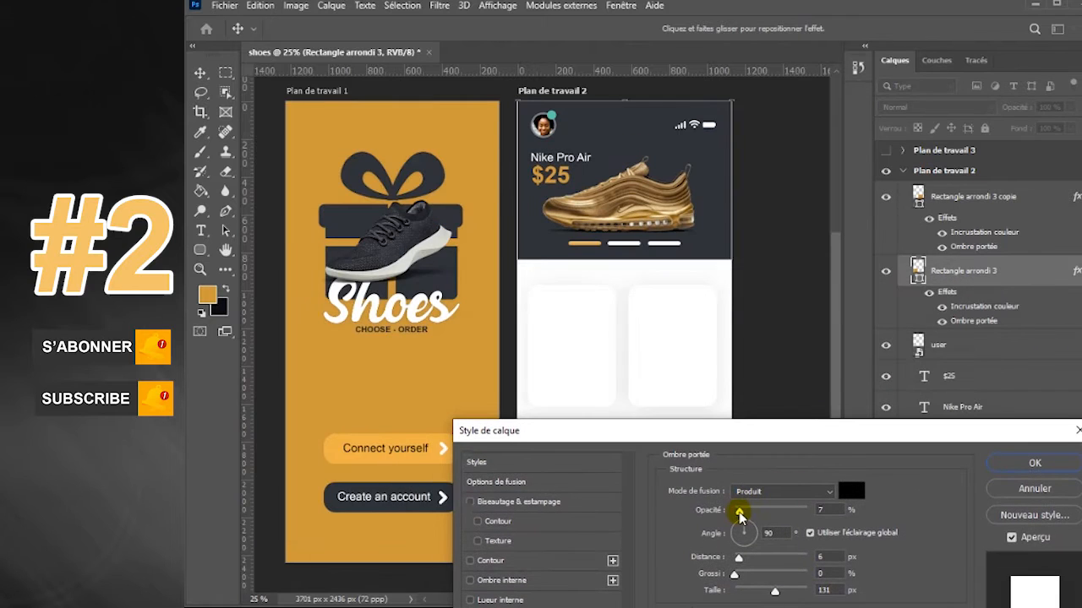
pyautogui.click(1034, 463)
pyautogui.click(1014, 196)
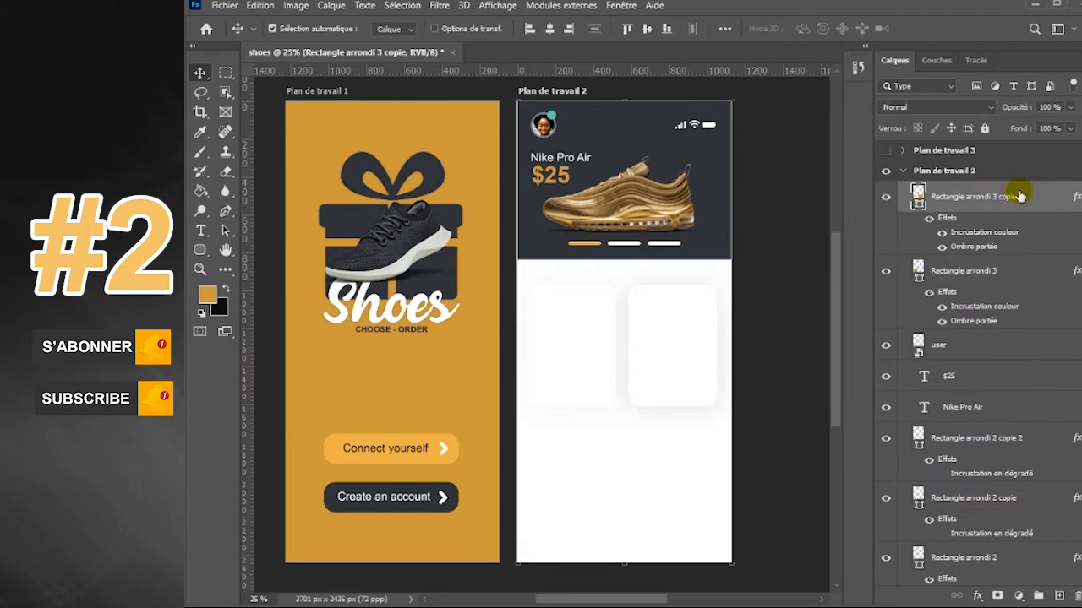
pyautogui.press('Delete')
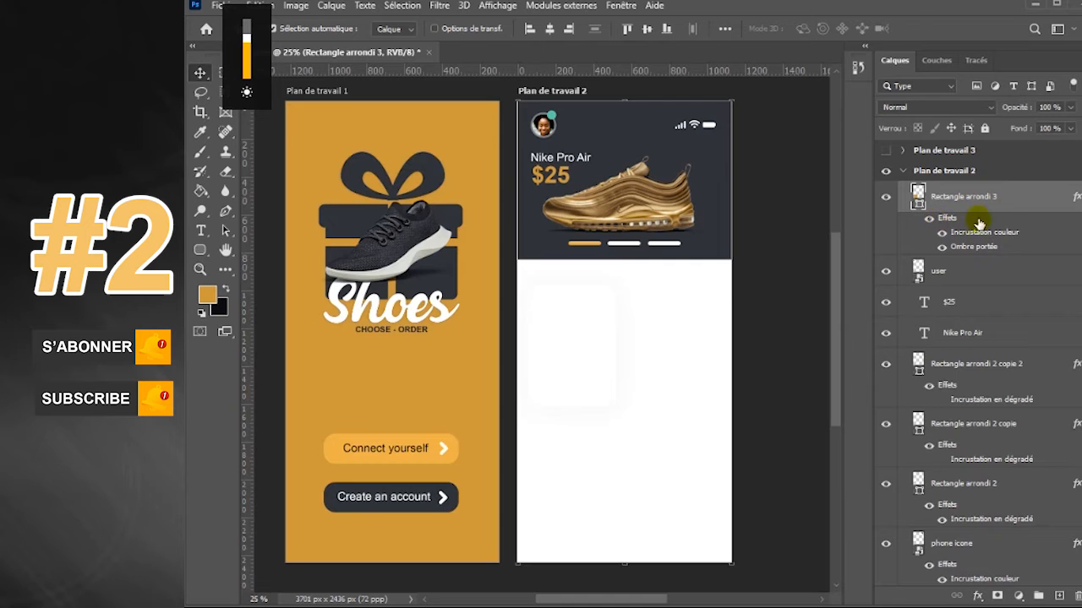
# Set the opacity of the card's drop shadow to 8%.
pyautogui.doubleClick(1014, 207)
pyautogui.moveTo(746, 321); pyautogui.dragTo(743, 320)
pyautogui.moveTo(748, 244); pyautogui.dragTo(888, 234)
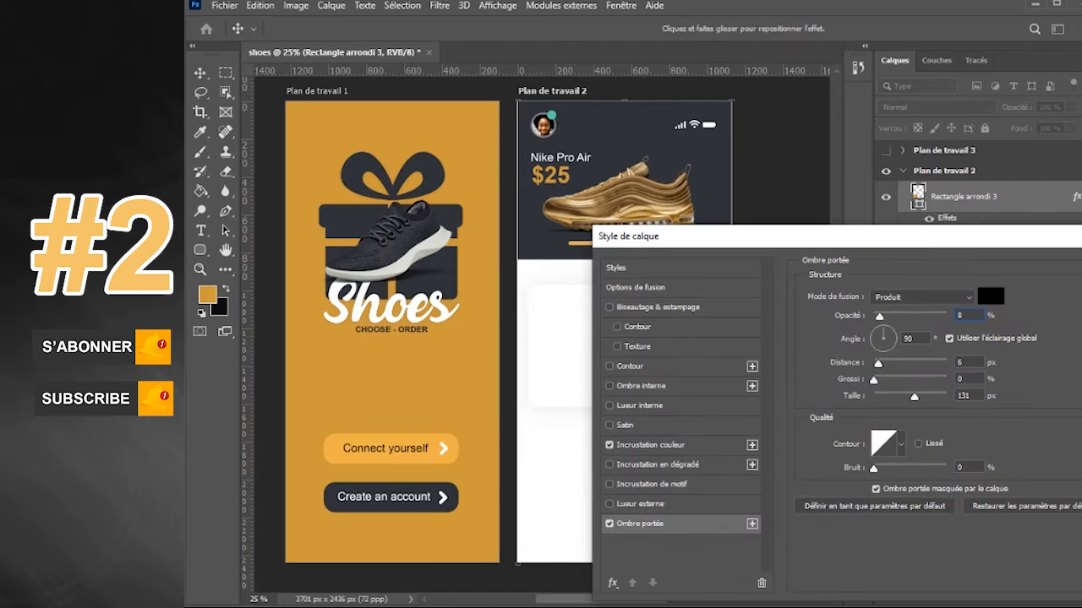
pyautogui.press('Return')
# Duplicate the white card twice to the right in one row, with the last card running past the artboard's edge.
pyautogui.moveTo(594, 369); pyautogui.dragTo(693, 368)
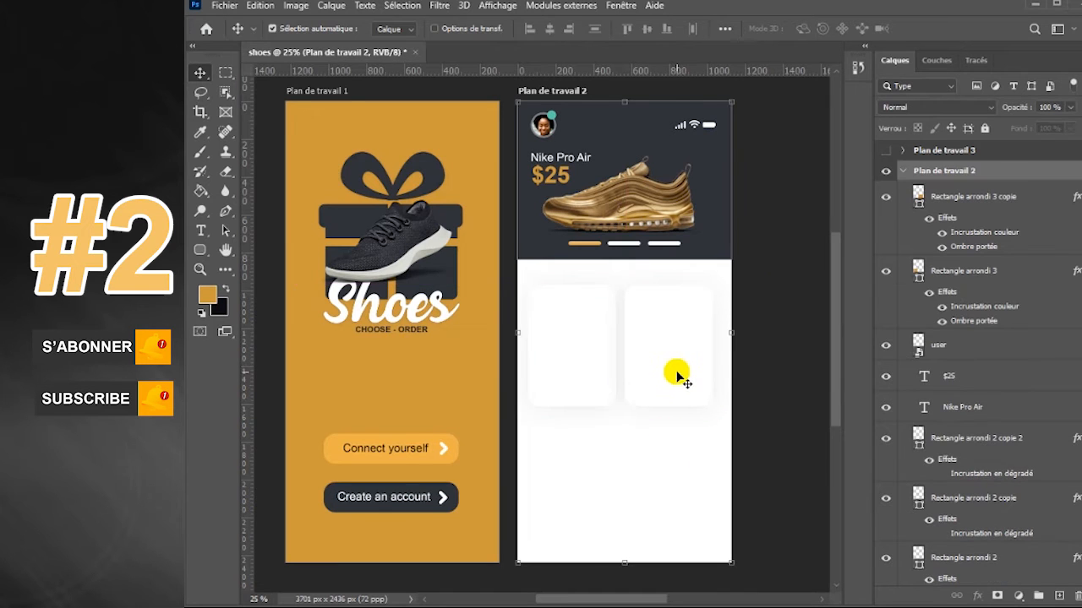
pyautogui.moveTo(674, 369); pyautogui.dragTo(767, 366)
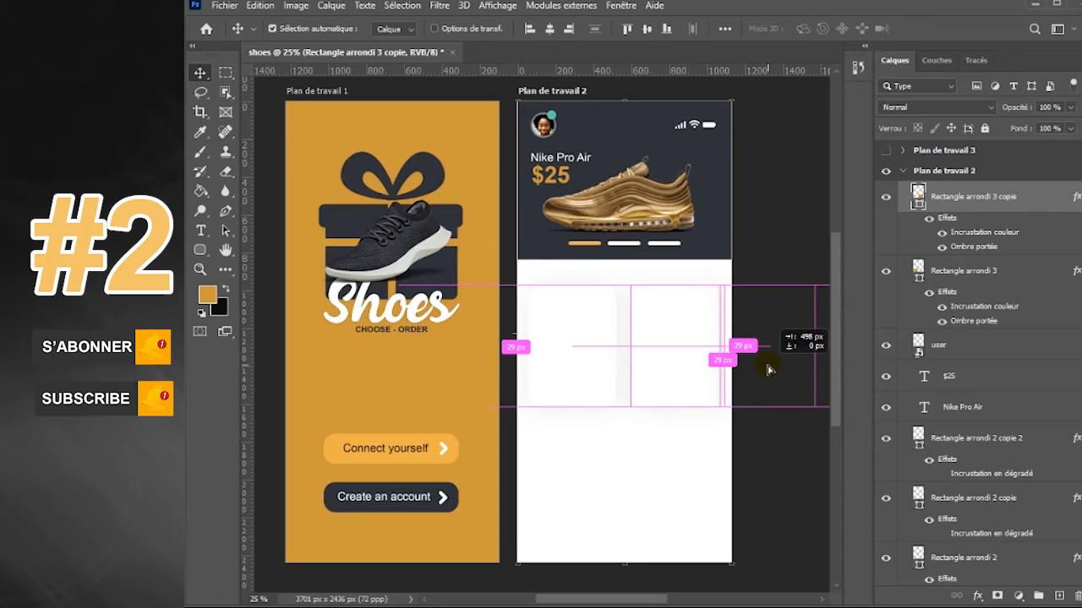
pyautogui.click(726, 395)
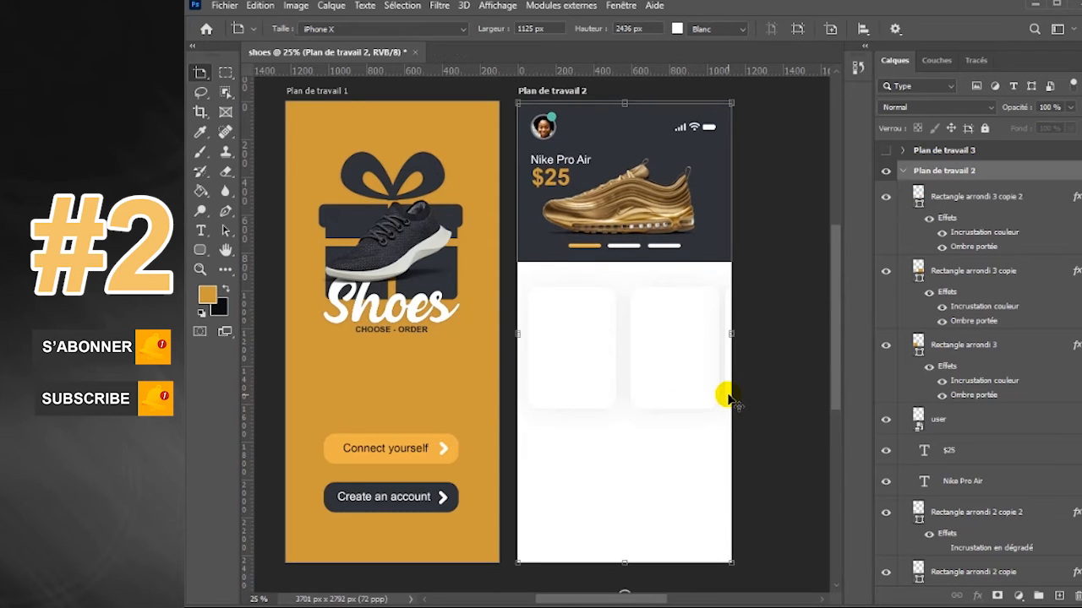
# Duplicate the first white card to the left so it runs past the artboard's edge, and adjust the row's spacing.
pyautogui.click(1007, 196)
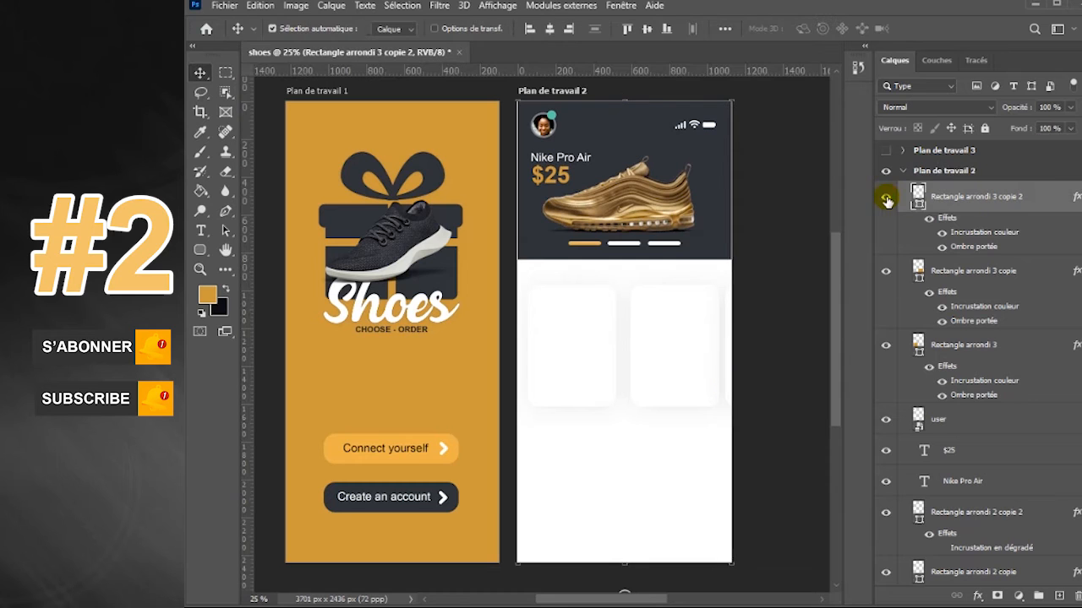
pyautogui.click(567, 360)
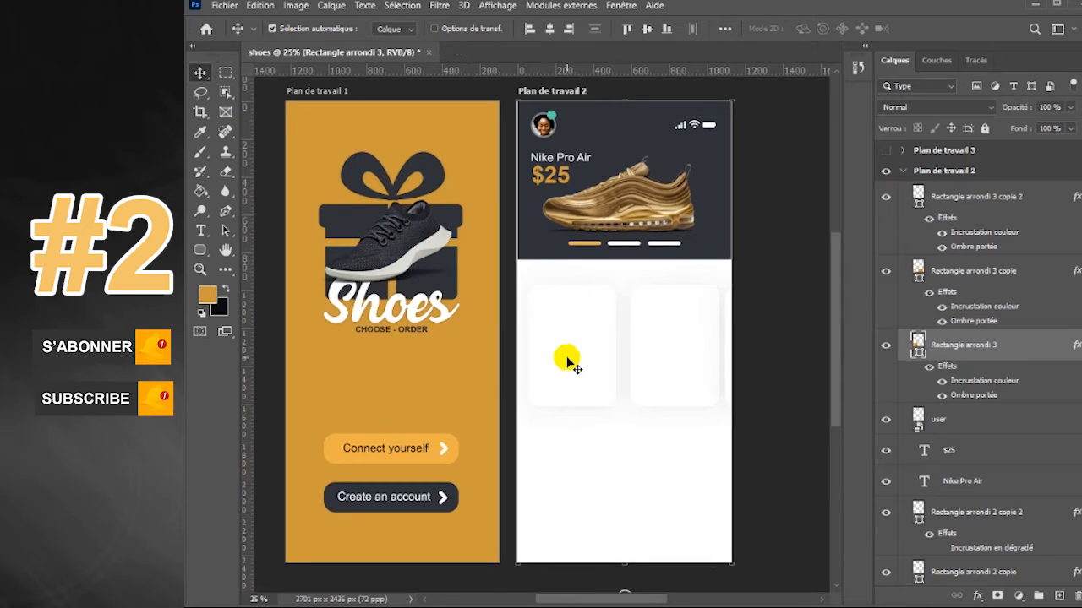
pyautogui.moveTo(501, 356); pyautogui.dragTo(542, 377)
pyautogui.click(563, 374)
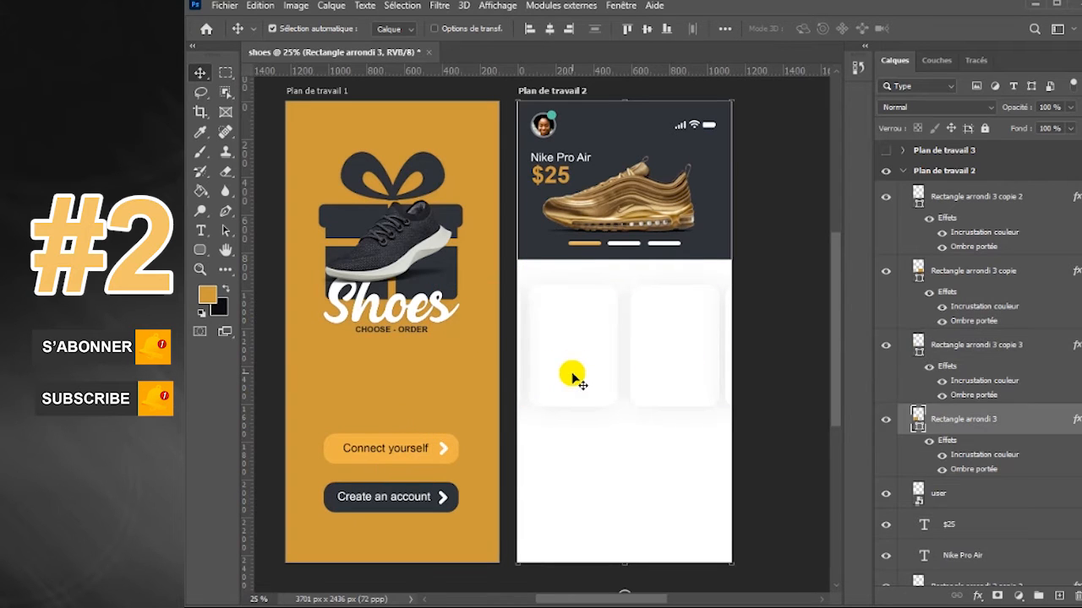
pyautogui.click(660, 372)
pyautogui.click(727, 374)
pyautogui.click(744, 369)
# Duplicate the four white cards straight down as a second row near the bottom of the artboard.
pyautogui.click(940, 199)
pyautogui.keyDown('shift'); pyautogui.click(943, 422); pyautogui.keyUp('shift')
pyautogui.moveTo(592, 362); pyautogui.dragTo(597, 503)
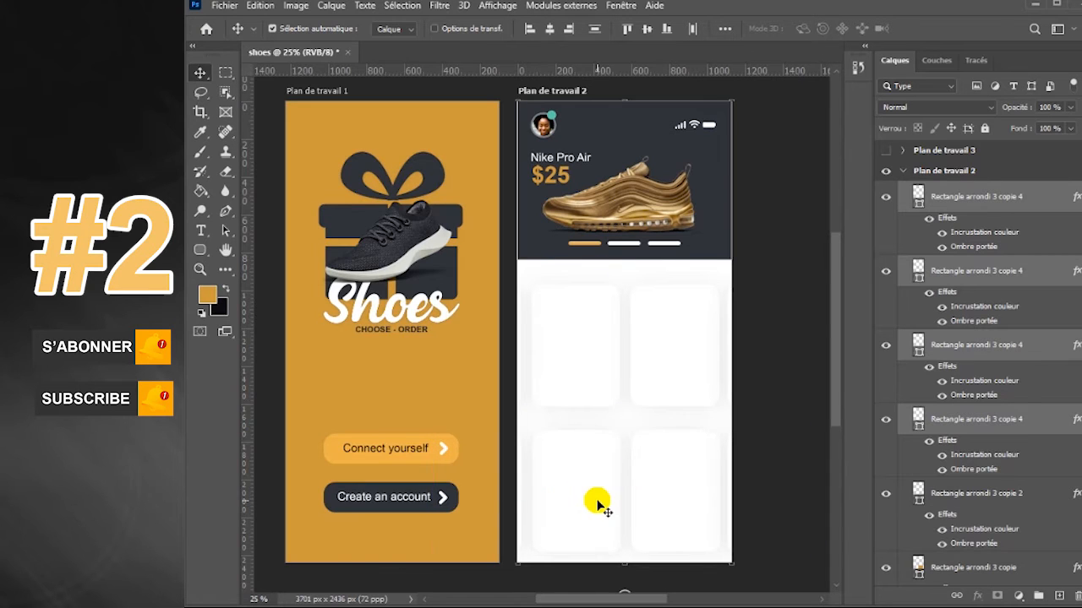
# Place a dark-coloured "Nike Shoes" heading above the upper card row, copied from the header's "Nike Pro Air" title.
pyautogui.click(1001, 188)
pyautogui.click(582, 162)
pyautogui.keyDown('alt'); pyautogui.moveTo(581, 161); pyautogui.dragTo(583, 276); pyautogui.keyUp('alt')
pyautogui.press('t')
pyautogui.click(790, 28)
pyautogui.click(707, 177)
pyautogui.click(1007, 343)
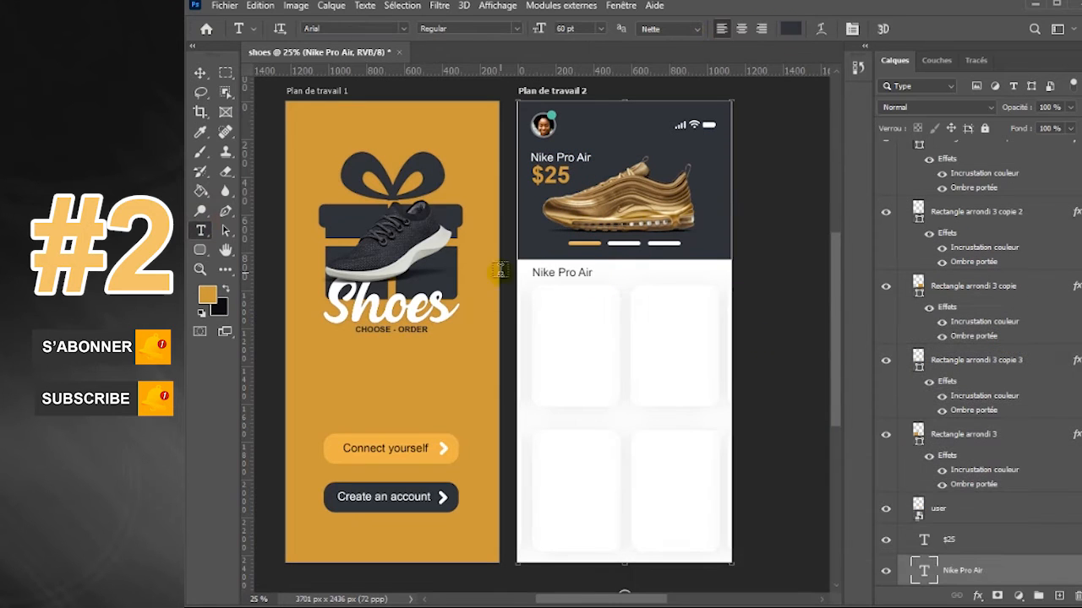
pyautogui.moveTo(589, 274); pyautogui.dragTo(561, 277)
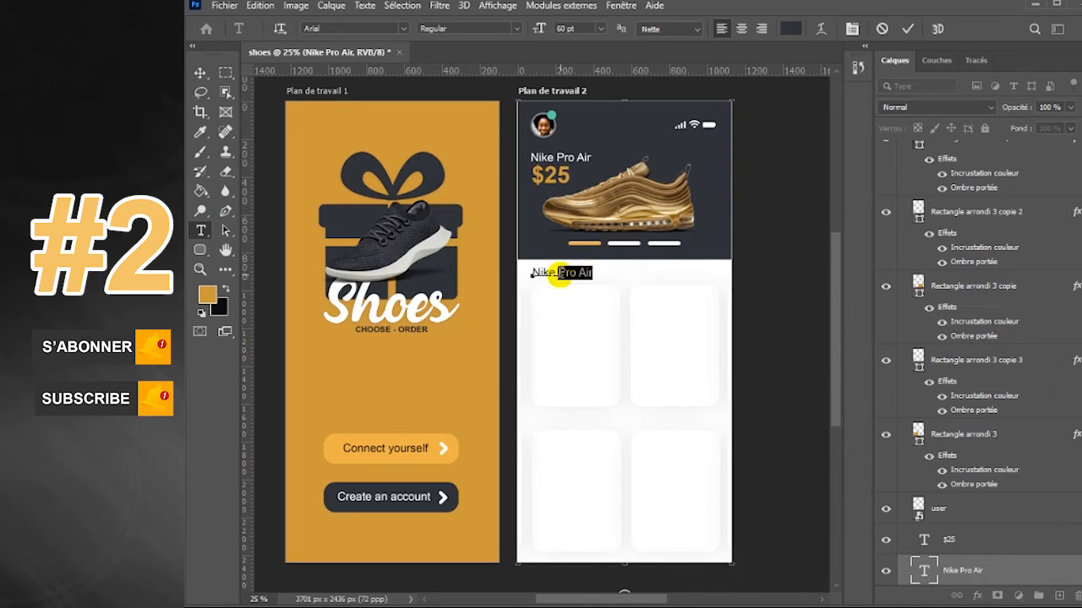
pyautogui.click(908, 30)
# Duplicate the "Nike Shoes" heading above the lower card row and change its text to "Addidas Shoes".
pyautogui.click(200, 73)
pyautogui.keyDown('alt'); pyautogui.moveTo(550, 273); pyautogui.dragTo(551, 424); pyautogui.keyUp('alt')
pyautogui.click(203, 229)
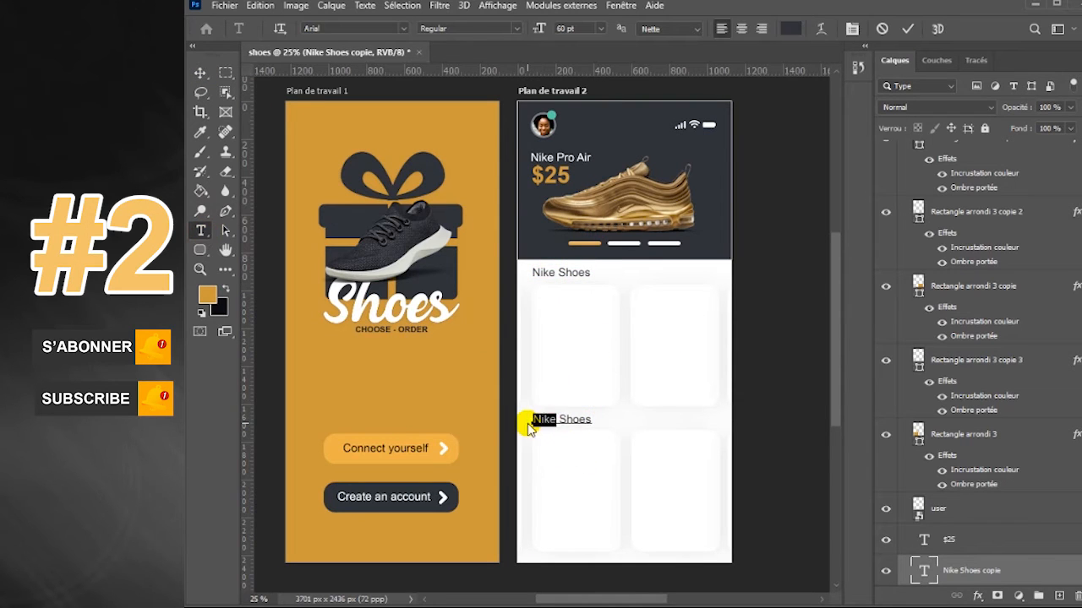
pyautogui.write('Addidas')
pyautogui.click(200, 73)
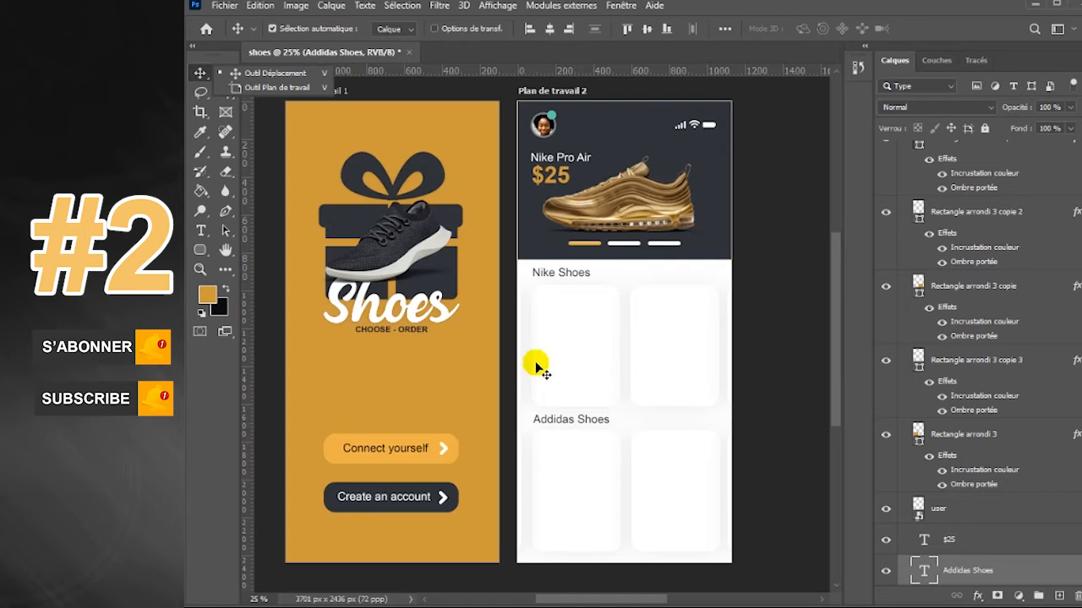
# Embed air-max-270-womens-shoes-Pgb94t.png at the top of the layer stack and position it on the first Nike card.
pyautogui.scroll(5, 955, 186)
pyautogui.click(1036, 198)
pyautogui.click(1060, 595)
pyautogui.click(224, 6)
pyautogui.click(269, 305)
pyautogui.doubleClick(605, 94)
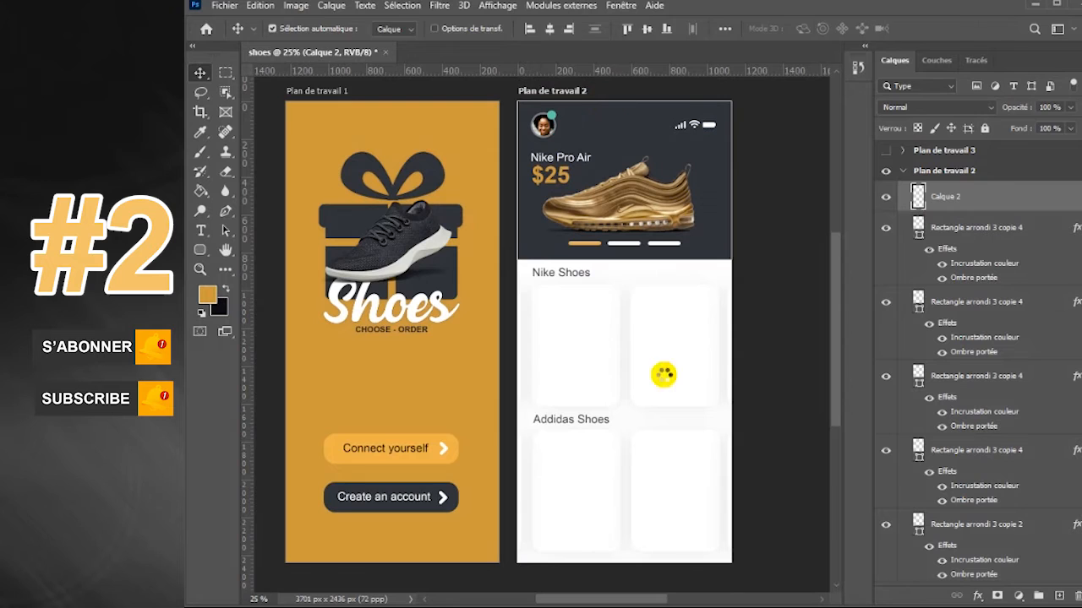
pyautogui.moveTo(637, 343); pyautogui.dragTo(583, 346)
pyautogui.press('Return')
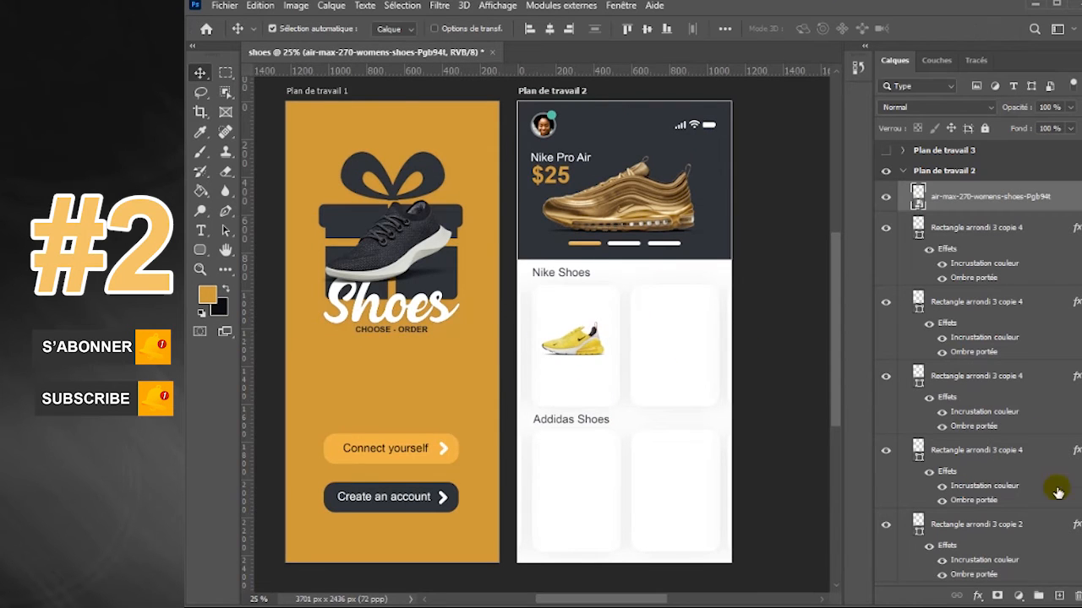
# Embed air-vapormax-plus-mens-shoes-nC0dzF.png and position it on the second Nike card.
pyautogui.click(1059, 596)
pyautogui.click(225, 6)
pyautogui.click(267, 305)
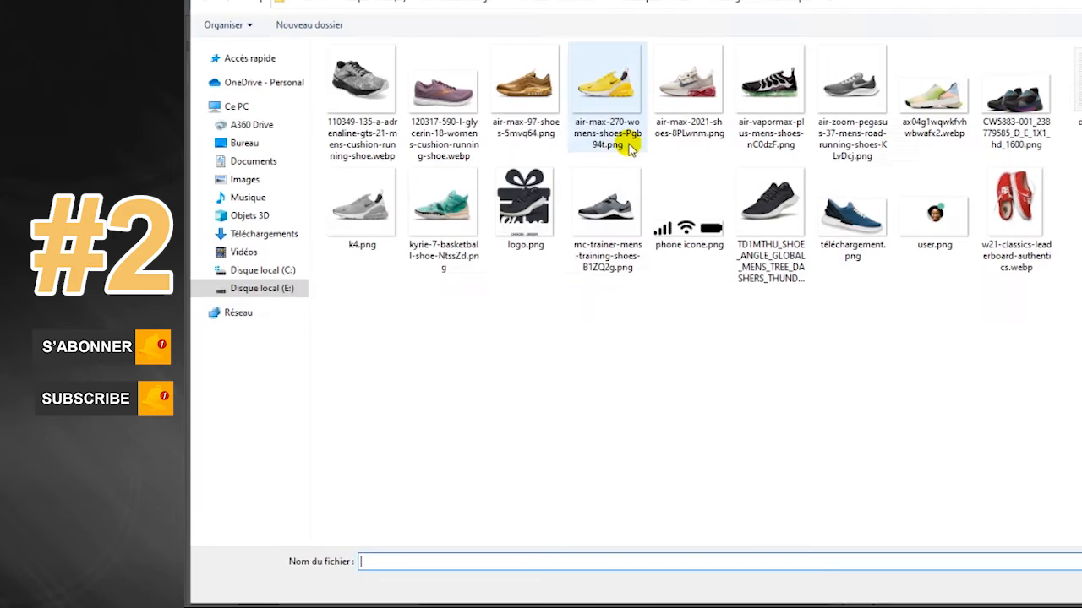
pyautogui.doubleClick(771, 96)
pyautogui.moveTo(647, 340); pyautogui.dragTo(692, 341)
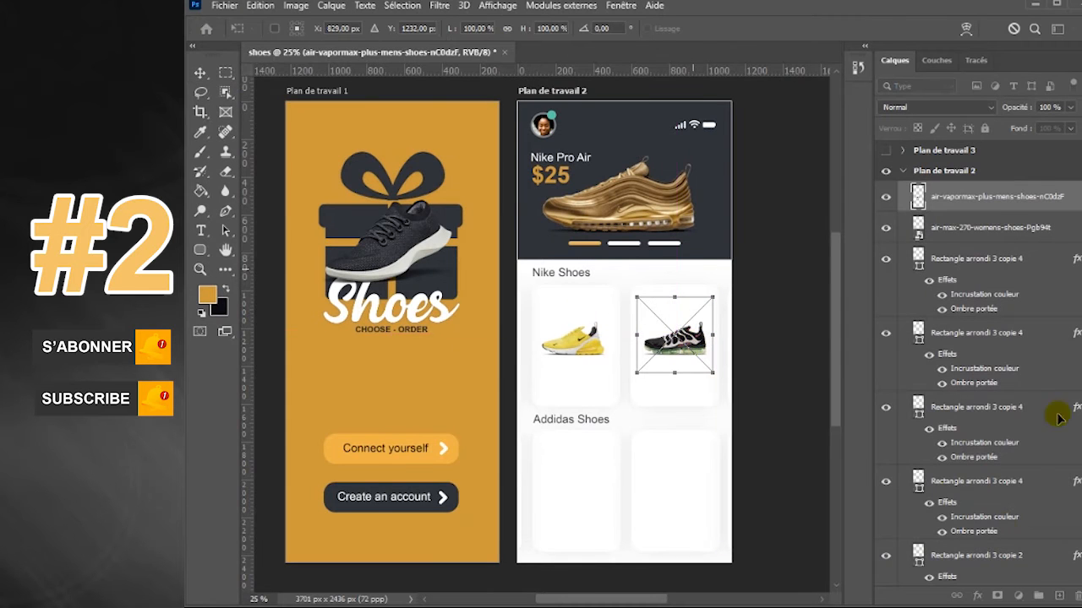
pyautogui.press('Return')
# Embed téléchargement.png and position the blue shoe on the second Addidas card.
pyautogui.click(1059, 596)
pyautogui.click(225, 6)
pyautogui.click(217, 306)
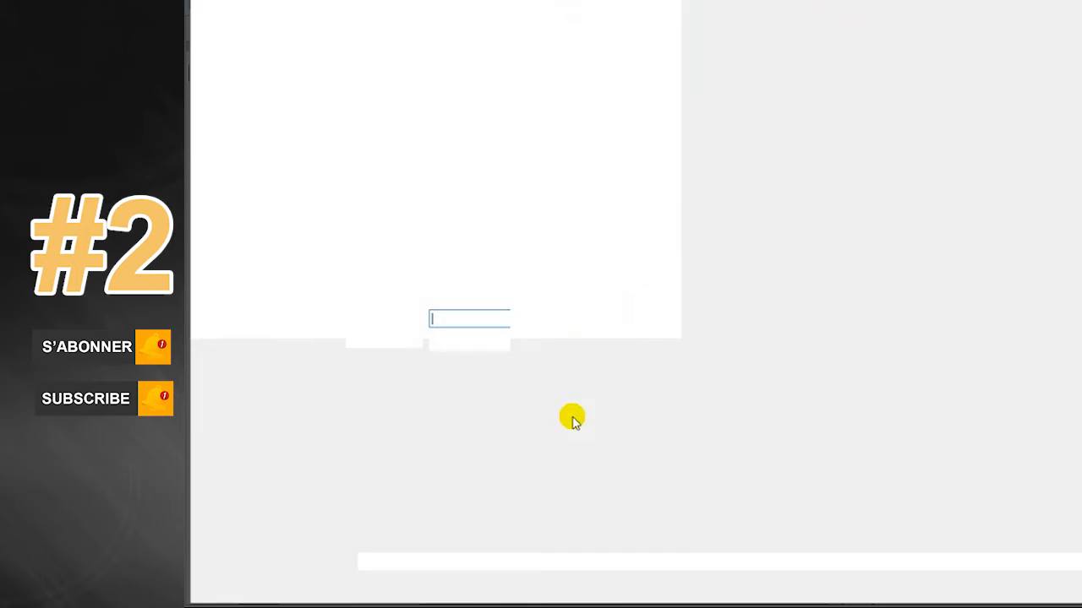
pyautogui.doubleClick(852, 216)
pyautogui.moveTo(680, 317); pyautogui.dragTo(713, 472)
pyautogui.hotkey('ctrl', 'z')
pyautogui.press('Return')
# Embed CW5883-001_238779585_D_E_1X1_hd_1600.png and position the shoe on the first Addidas card.
pyautogui.click(224, 5)
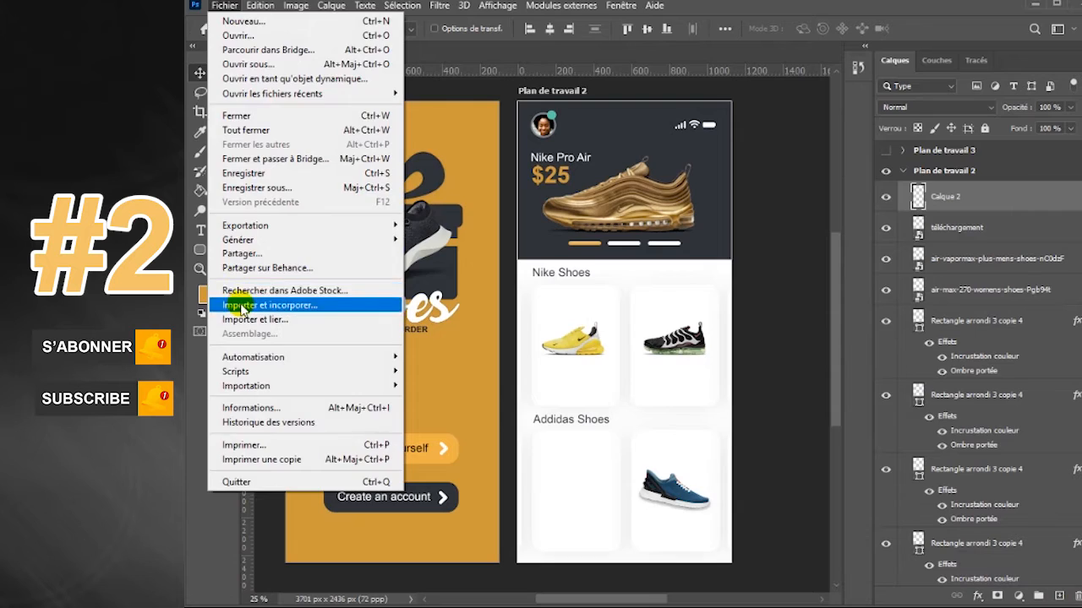
pyautogui.click(301, 309)
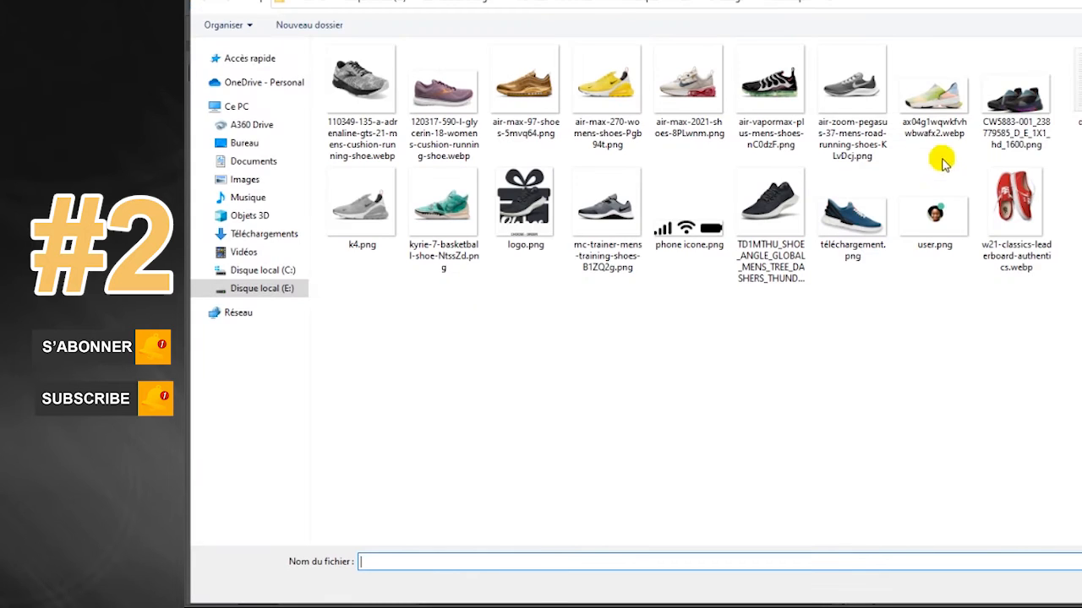
pyautogui.doubleClick(1016, 94)
pyautogui.moveTo(638, 345); pyautogui.dragTo(587, 492)
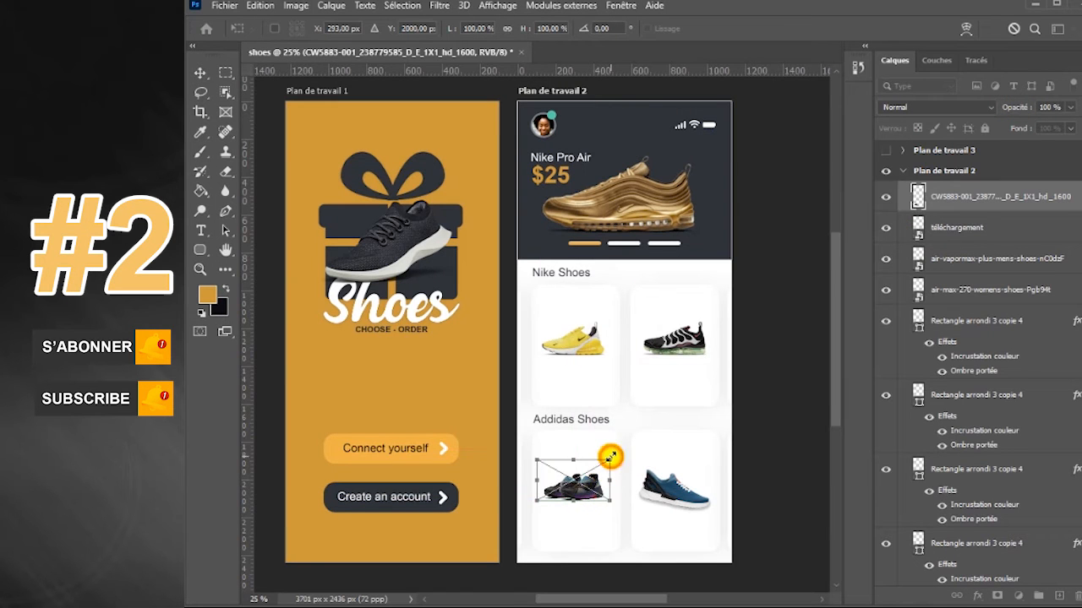
pyautogui.press('Return')
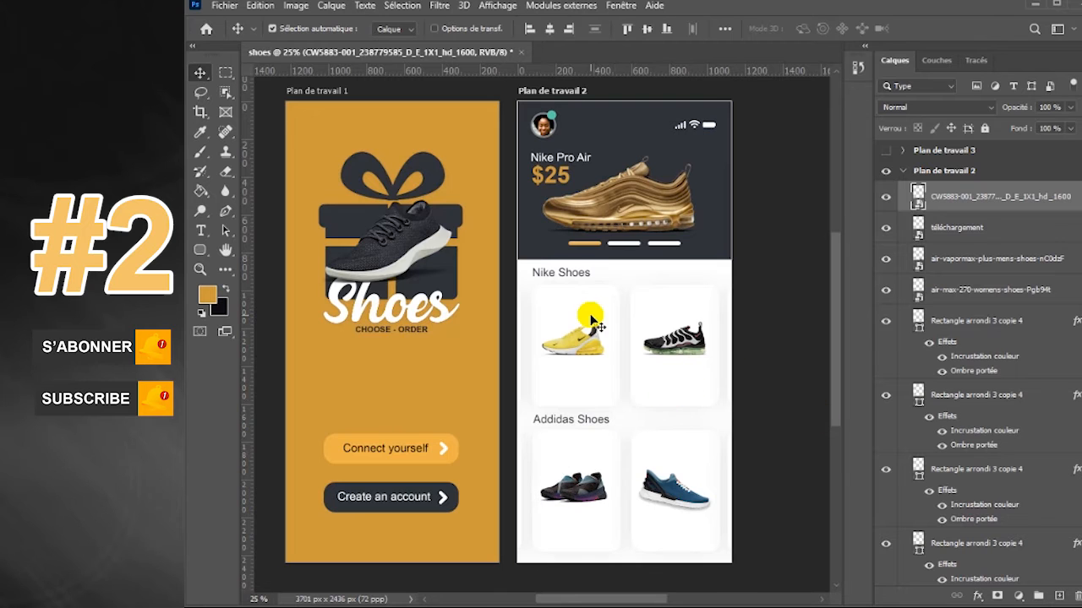
# Copy the "Nike Shoes" heading beneath the yellow shoe and change its text to "Nike 2K10".
pyautogui.moveTo(574, 273); pyautogui.dragTo(587, 370)
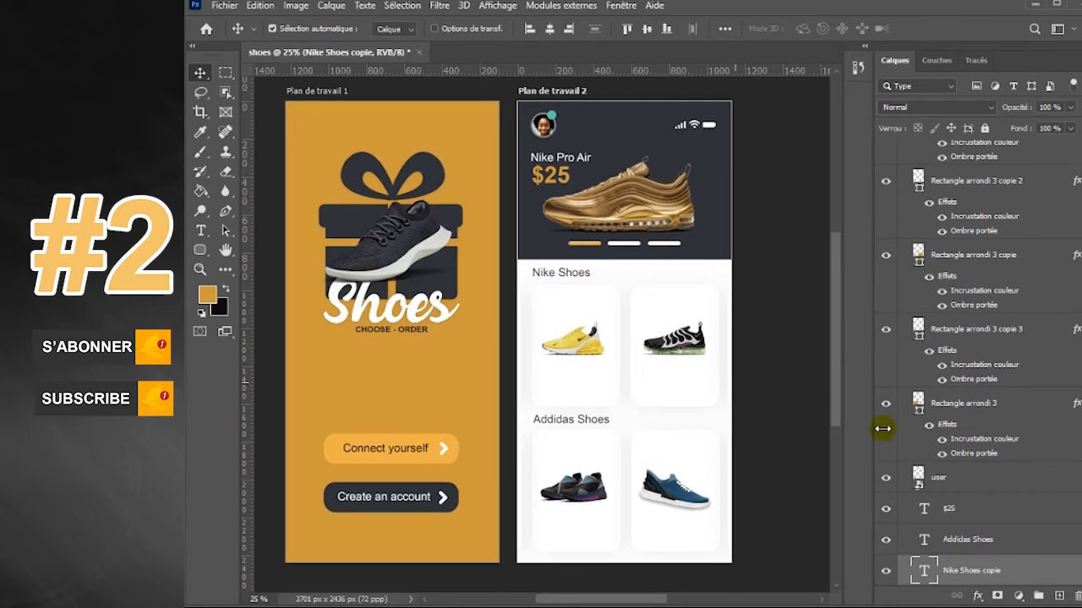
pyautogui.press('t')
pyautogui.click(553, 379)
# Copy the "Nike 2K10" label under the black Nike shoe as "Nike 2K50", and shift the original label slightly right.
pyautogui.moveTo(602, 374); pyautogui.dragTo(687, 368)
pyautogui.click(199, 85)
pyautogui.click(200, 230)
pyautogui.click(703, 369)
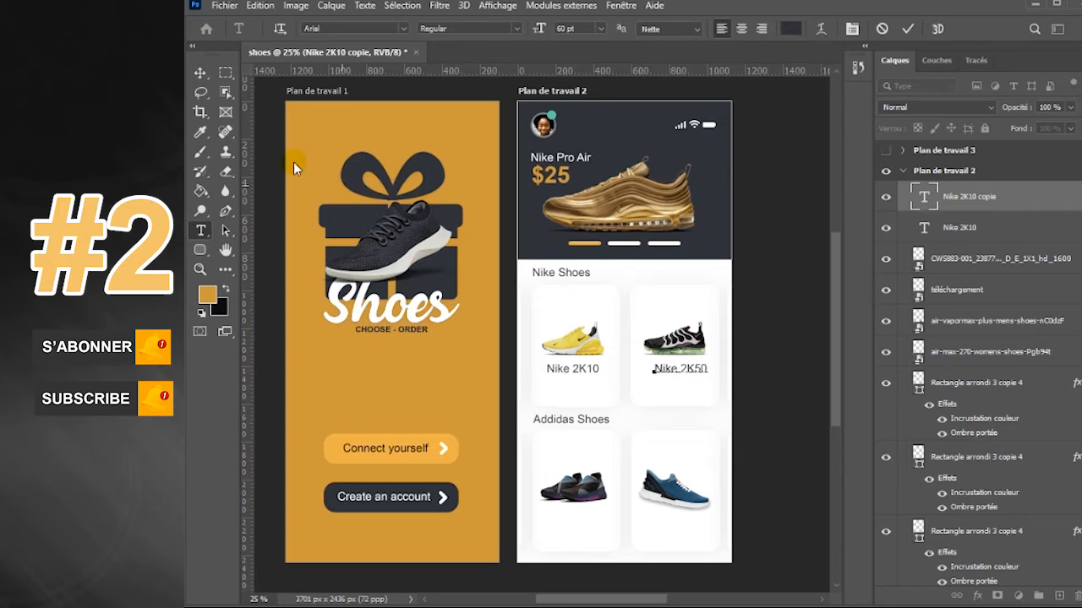
pyautogui.click(200, 74)
pyautogui.click(695, 369)
pyautogui.moveTo(583, 369); pyautogui.dragTo(590, 372)
# Copy the "Nike 2K10" label beneath the first Addidas shoe and change its text to "Addidas 2K".
pyautogui.moveTo(588, 370); pyautogui.dragTo(588, 517)
pyautogui.click(642, 237)
pyautogui.moveTo(583, 372); pyautogui.dragTo(582, 518)
pyautogui.click(200, 230)
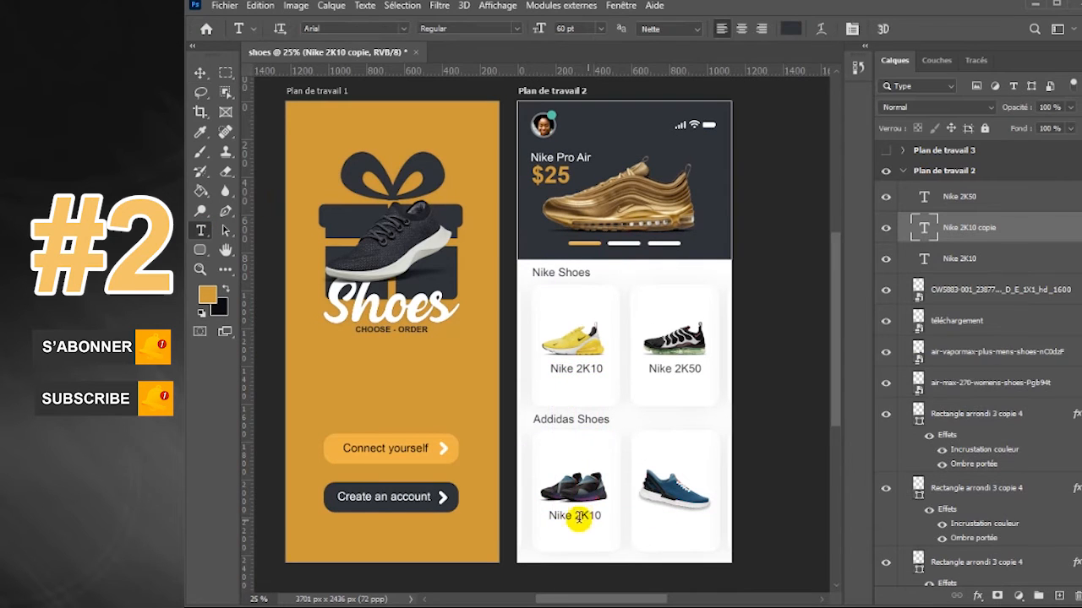
pyautogui.press('BackSpace')
pyautogui.press('BackSpace')
pyautogui.press('BackSpace')
pyautogui.press('BackSpace')
pyautogui.write('Addidas')
pyautogui.click(907, 28)
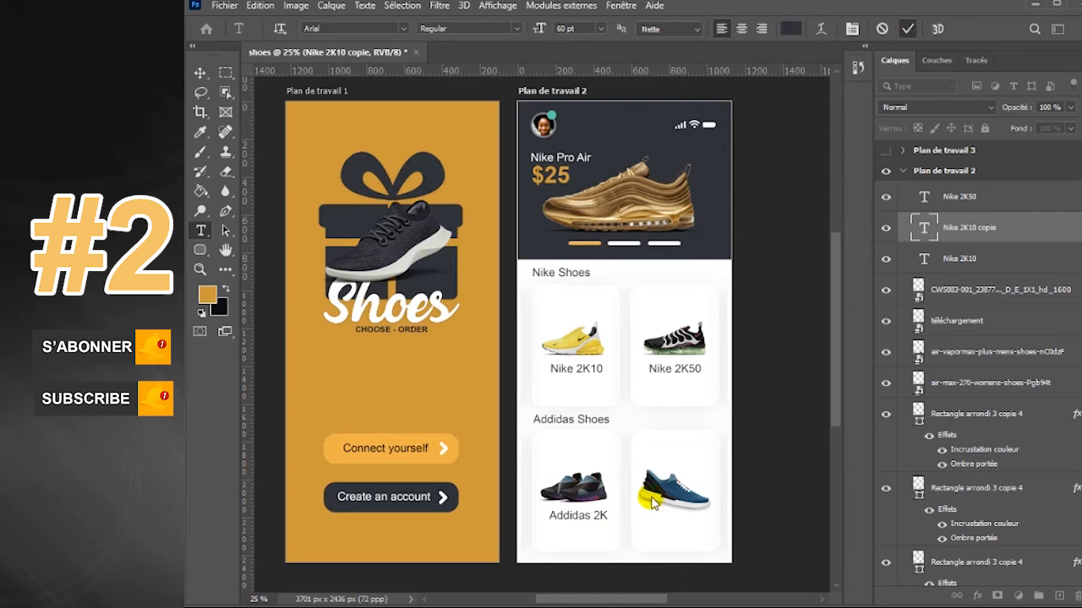
# Copy the "Addidas 2K" label beneath the blue shoe and change its text to "Addidas 5K".
pyautogui.click(200, 72)
pyautogui.moveTo(596, 518); pyautogui.dragTo(681, 499)
pyautogui.press('t')
pyautogui.click(695, 515)
pyautogui.press('BackSpace')
pyautogui.write('5')
pyautogui.click(199, 73)
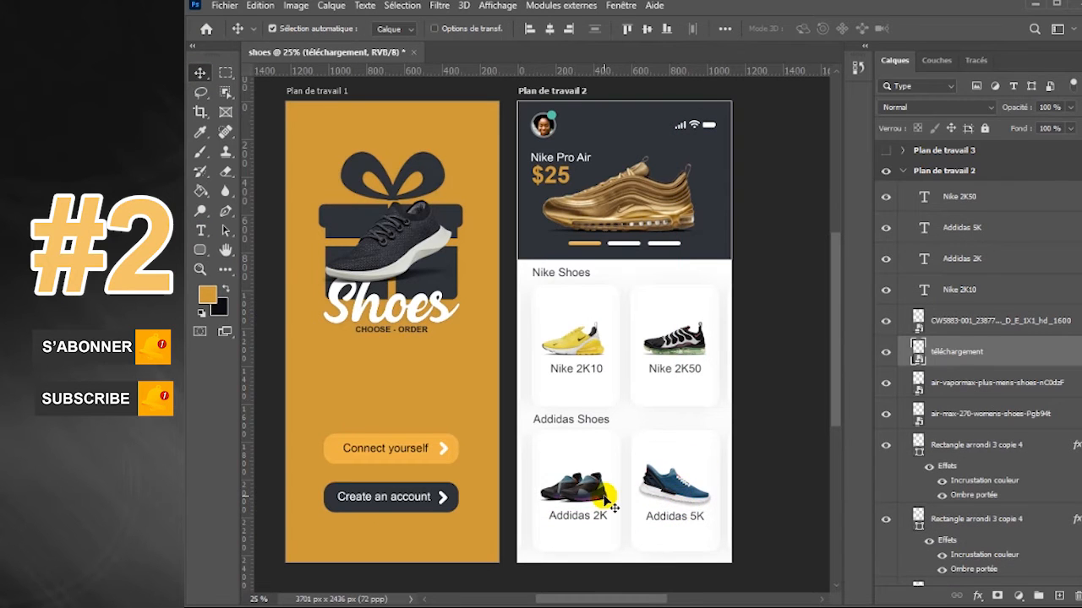
# Copy the "Nike 2K10" label to the upper-left corner of its card and change its text to "$25".
pyautogui.click(561, 187)
pyautogui.moveTo(601, 371); pyautogui.dragTo(532, 302)
pyautogui.press('t')
pyautogui.write('$25')
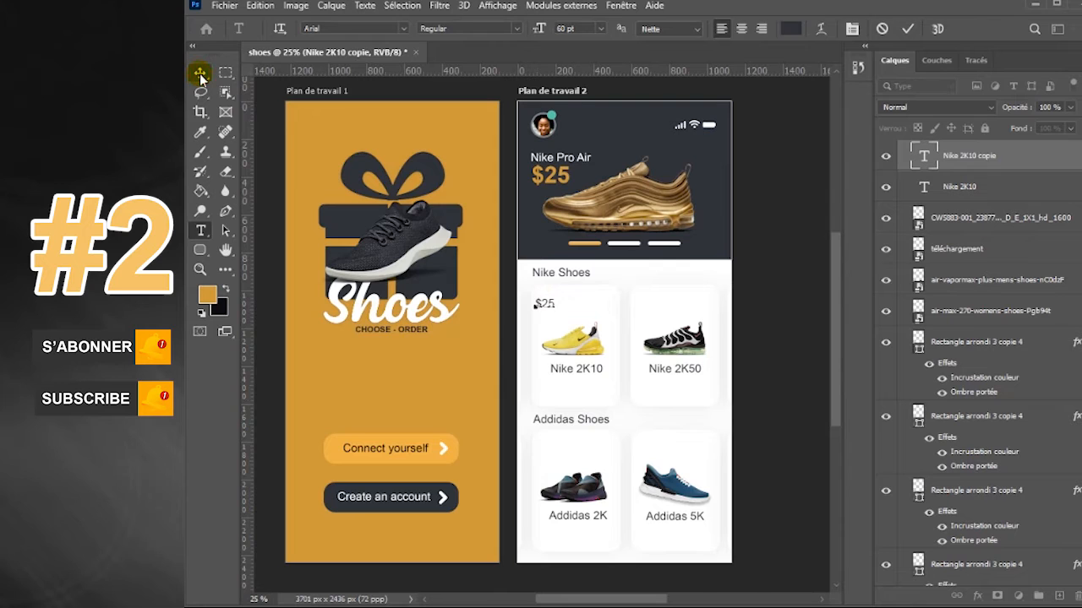
# Copy the "$25" price to the upper-left corner of the Addidas 2K card and change it to "$75".
pyautogui.click(200, 73)
pyautogui.moveTo(553, 306); pyautogui.dragTo(655, 448)
pyautogui.press('t')
pyautogui.click(551, 448)
pyautogui.press('BackSpace')
pyautogui.write('7')
# Copy the "$75" price onto the Addidas 5K card and change it to "$85".
pyautogui.click(201, 72)
pyautogui.press('t')
pyautogui.click(650, 446)
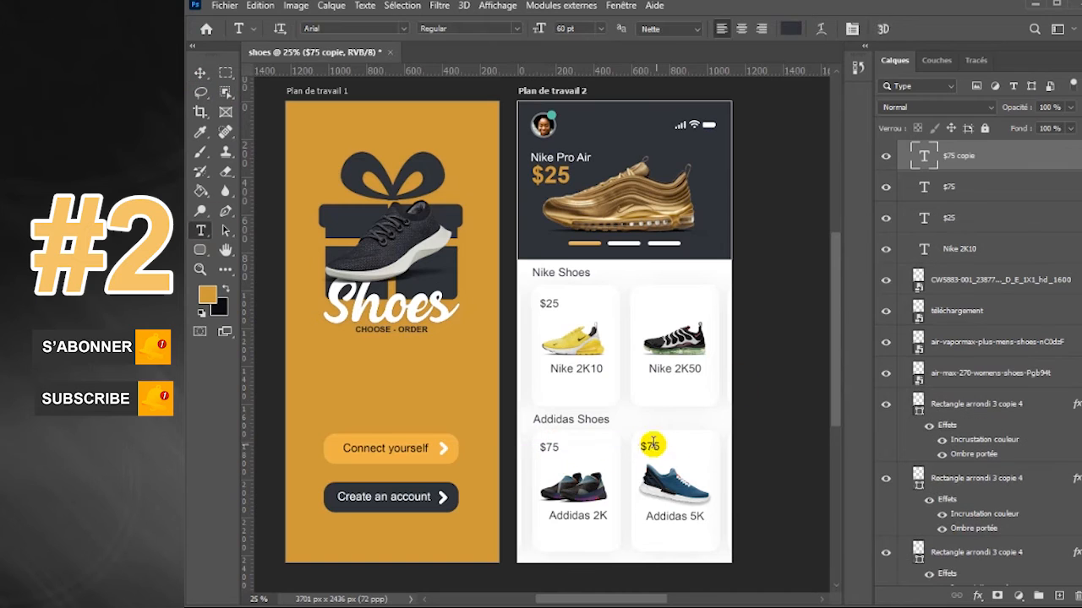
pyautogui.press('BackSpace')
pyautogui.write('8')
# Copy the "$85" price onto the Nike 2K50 card and change it to "$95".
pyautogui.click(200, 73)
pyautogui.moveTo(655, 455); pyautogui.dragTo(652, 304)
pyautogui.press('t')
pyautogui.click(200, 73)
pyautogui.click(202, 231)
pyautogui.click(650, 301)
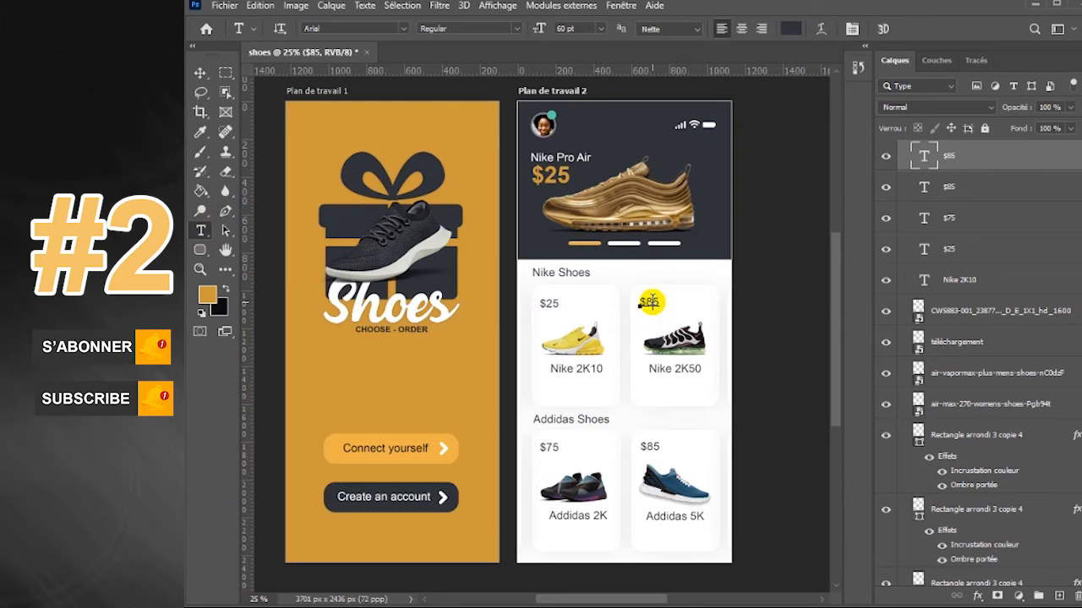
pyautogui.moveTo(655, 303); pyautogui.dragTo(648, 304)
pyautogui.write('9')
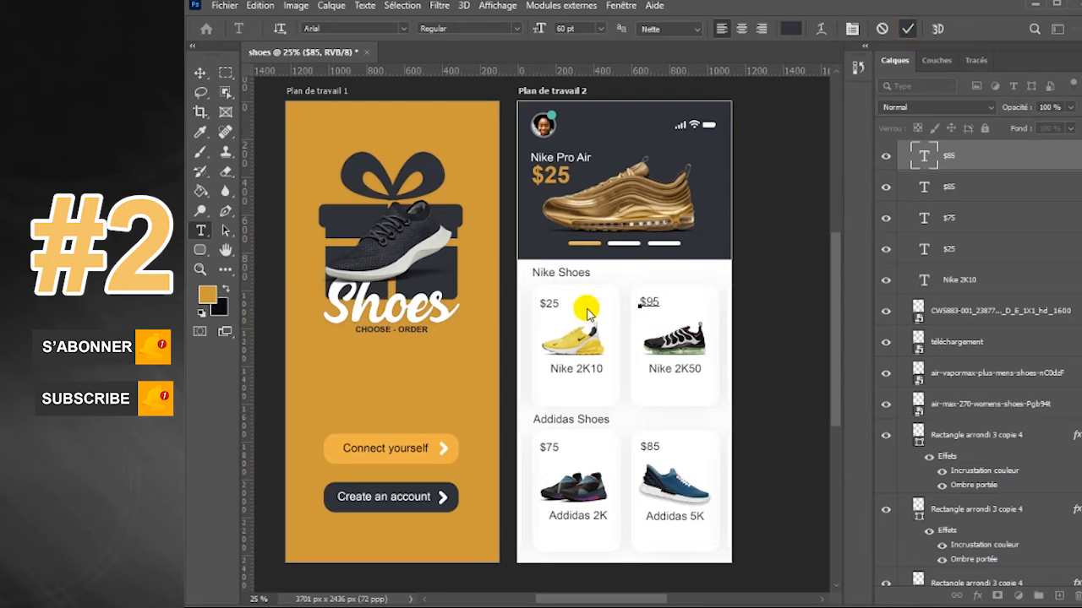
# Change the price on the Nike 2K10 card to "$75" and the header shoe's price to "$125".
pyautogui.moveTo(553, 302); pyautogui.dragTo(547, 303)
pyautogui.write('7')
pyautogui.click(910, 28)
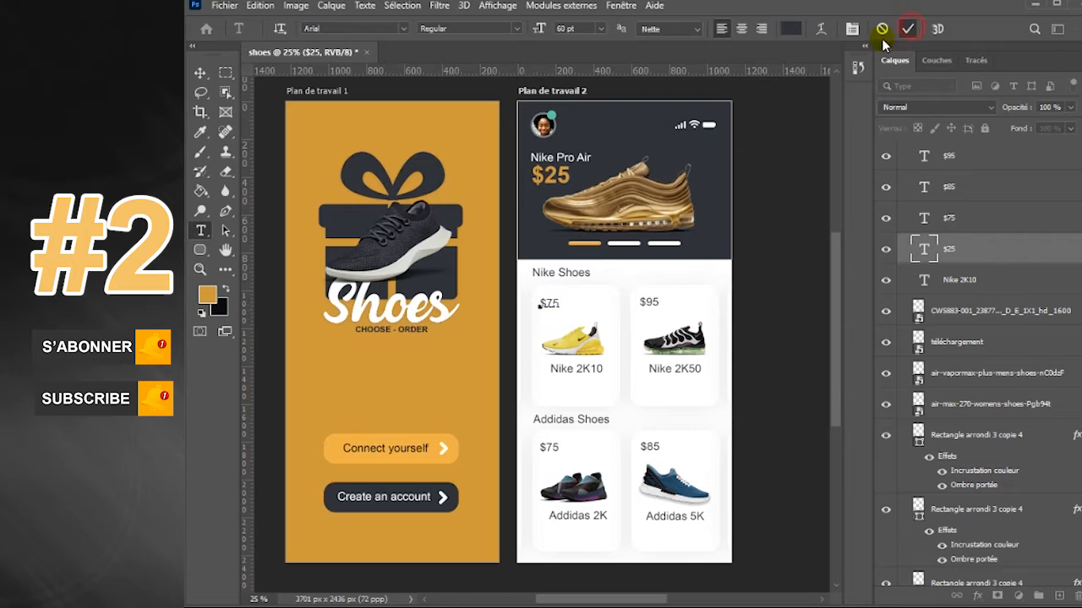
pyautogui.click(544, 175)
pyautogui.write('1')
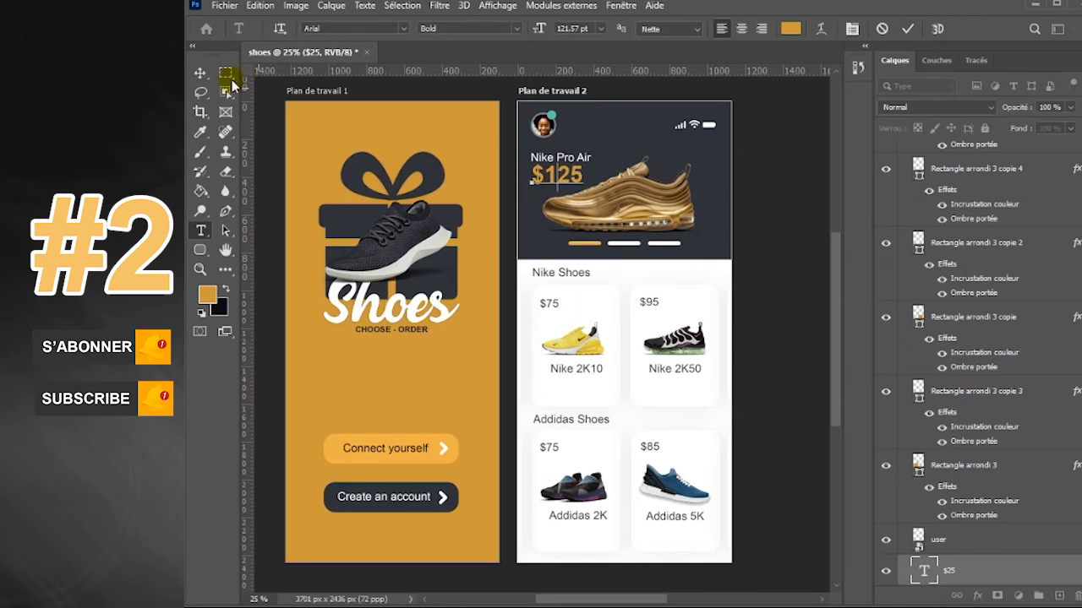
pyautogui.click(910, 29)
# Look through the custom shape sets, including arrows, map pins, RSS, sharing and stitch icons, for a suitable card icon.
pyautogui.click(201, 249)
pyautogui.rightClick(200, 250)
pyautogui.click(270, 338)
pyautogui.click(813, 28)
pyautogui.scroll(-3, 917, 229)
pyautogui.scroll(3, 912, 337)
pyautogui.click(666, 236)
pyautogui.click(668, 236)
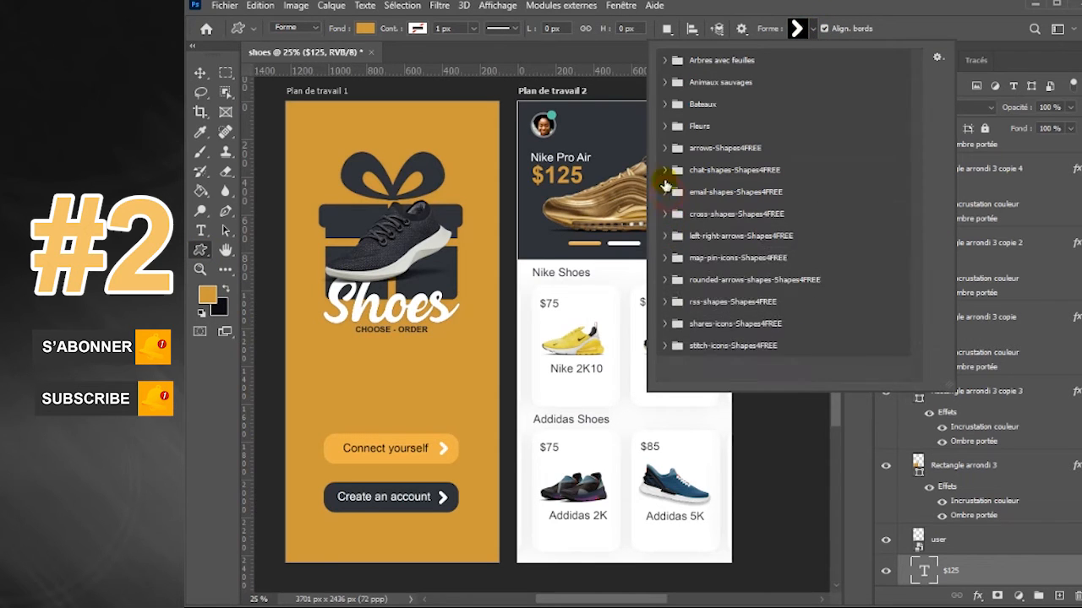
pyautogui.click(661, 301)
pyautogui.click(662, 301)
pyautogui.click(666, 280)
pyautogui.click(666, 258)
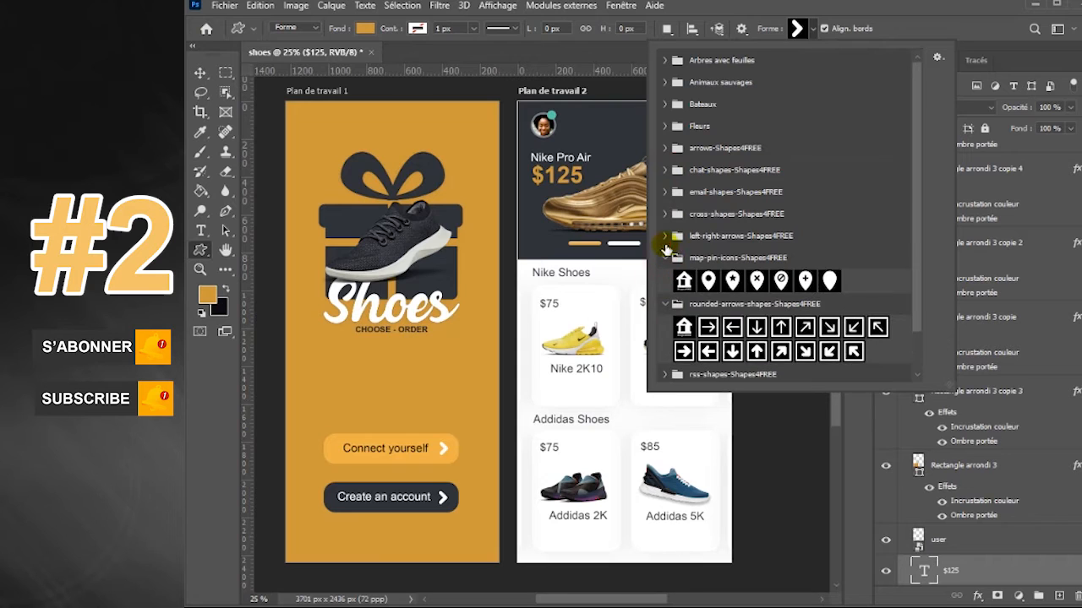
pyautogui.click(667, 238)
pyautogui.scroll(-3, 668, 253)
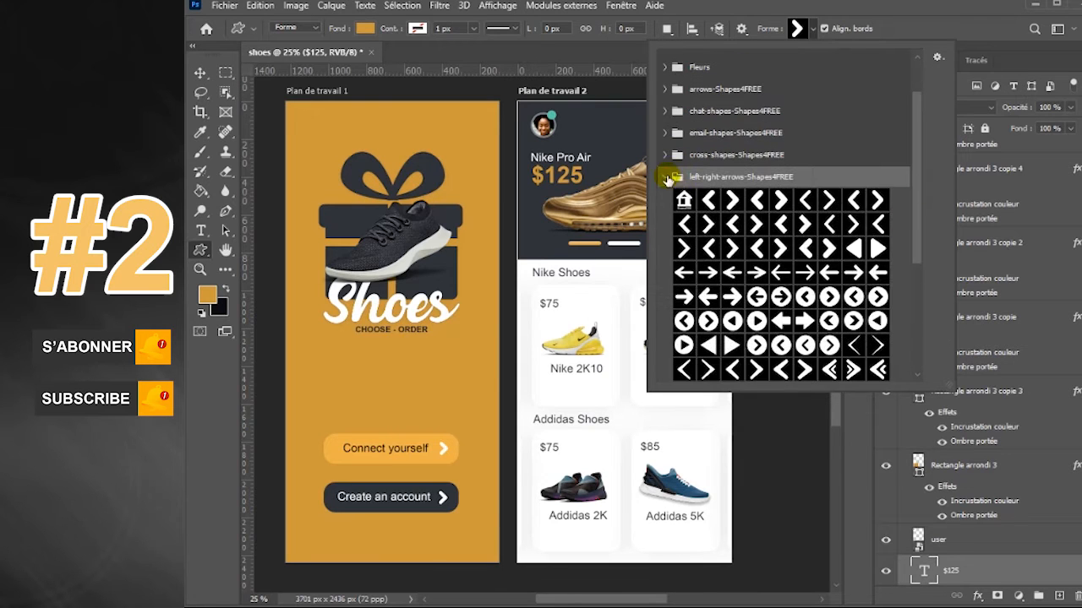
pyautogui.click(668, 175)
pyautogui.click(666, 213)
pyautogui.click(665, 256)
pyautogui.click(664, 345)
pyautogui.click(664, 345)
pyautogui.click(664, 323)
pyautogui.click(664, 324)
pyautogui.click(665, 301)
pyautogui.click(665, 301)
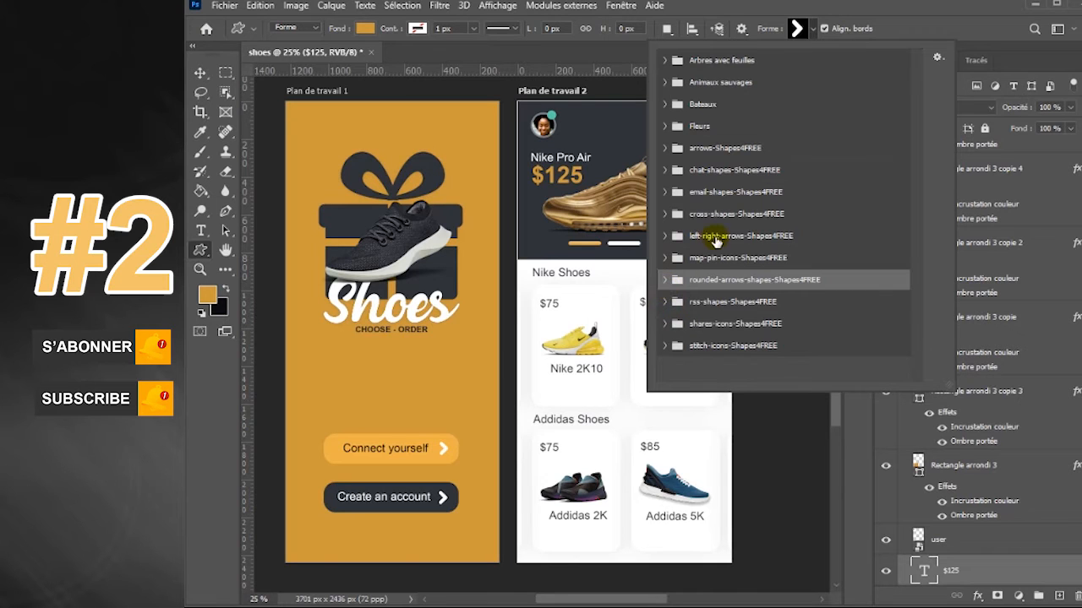
pyautogui.press('Escape')
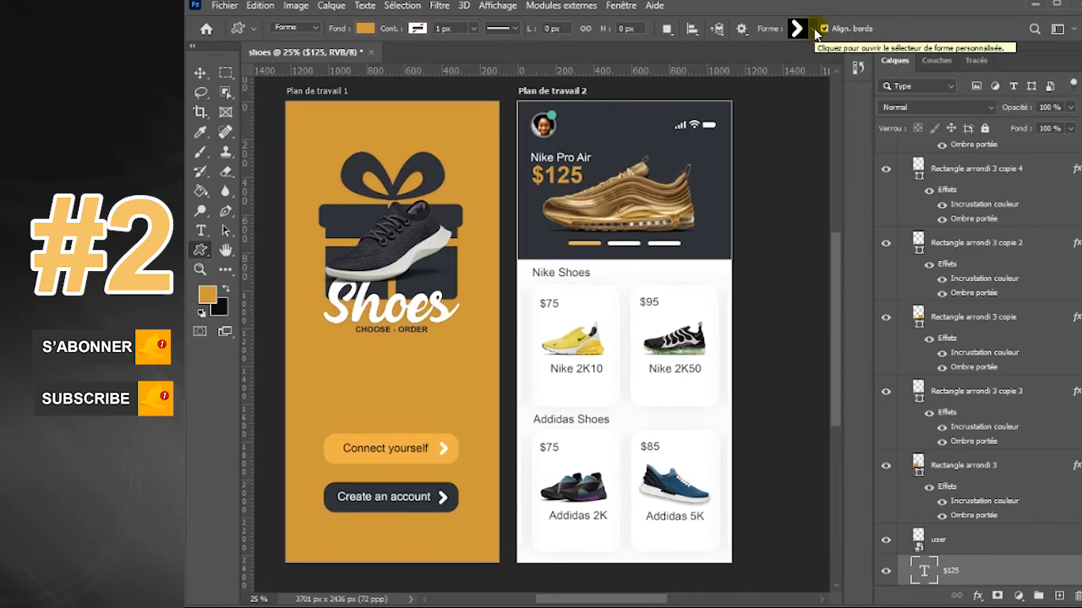
pyautogui.press('v')
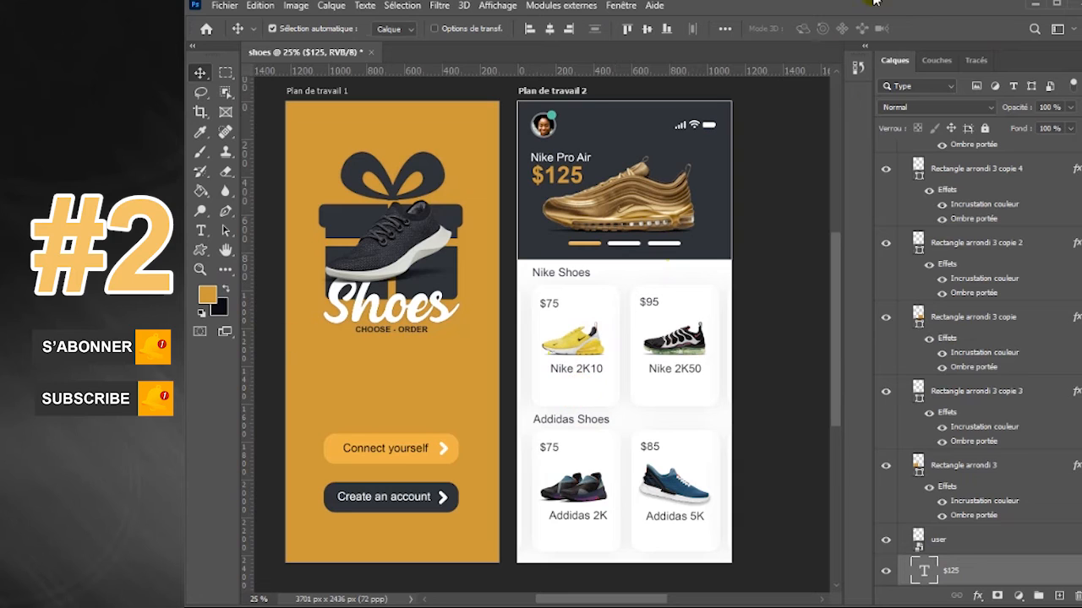
# Draw a heart custom shape of 85 × 85 px in the upper-right corner of the Nike 2K10 card.
pyautogui.click(751, 206)
pyautogui.rightClick(200, 250)
pyautogui.click(267, 335)
pyautogui.click(813, 29)
pyautogui.scroll(-3, 915, 250)
pyautogui.click(683, 286)
pyautogui.click(812, 31)
pyautogui.moveTo(595, 293); pyautogui.dragTo(614, 312)
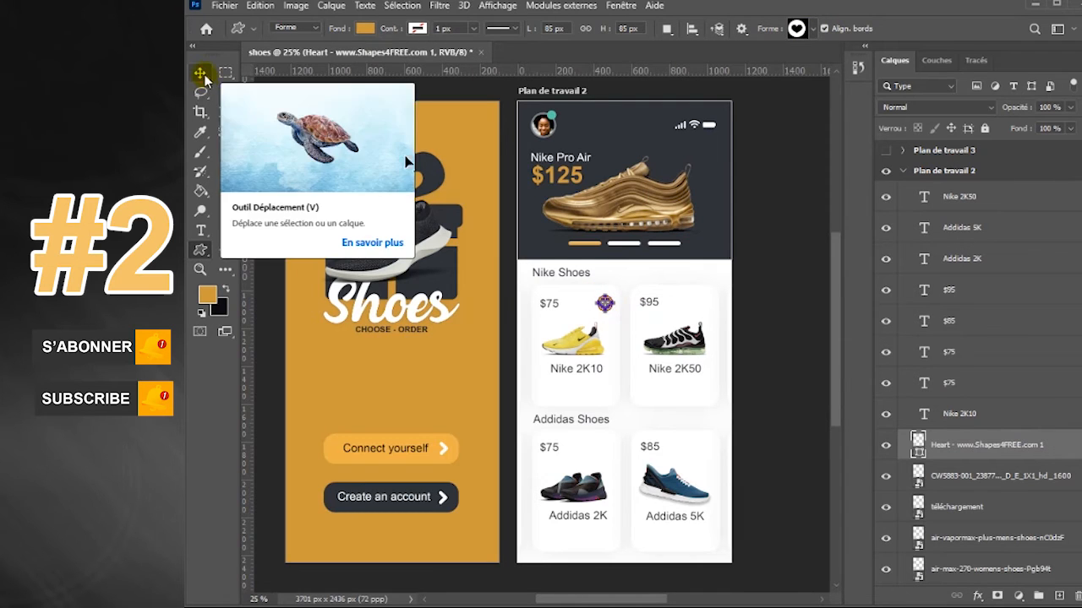
# Try to move the orange heart from the Nike 2K10 card to the Nike 2K50 card and undo the move.
pyautogui.click(199, 76)
pyautogui.click(606, 306)
pyautogui.moveTo(607, 306); pyautogui.dragTo(693, 308)
pyautogui.hotkey('ctrl', 'z')
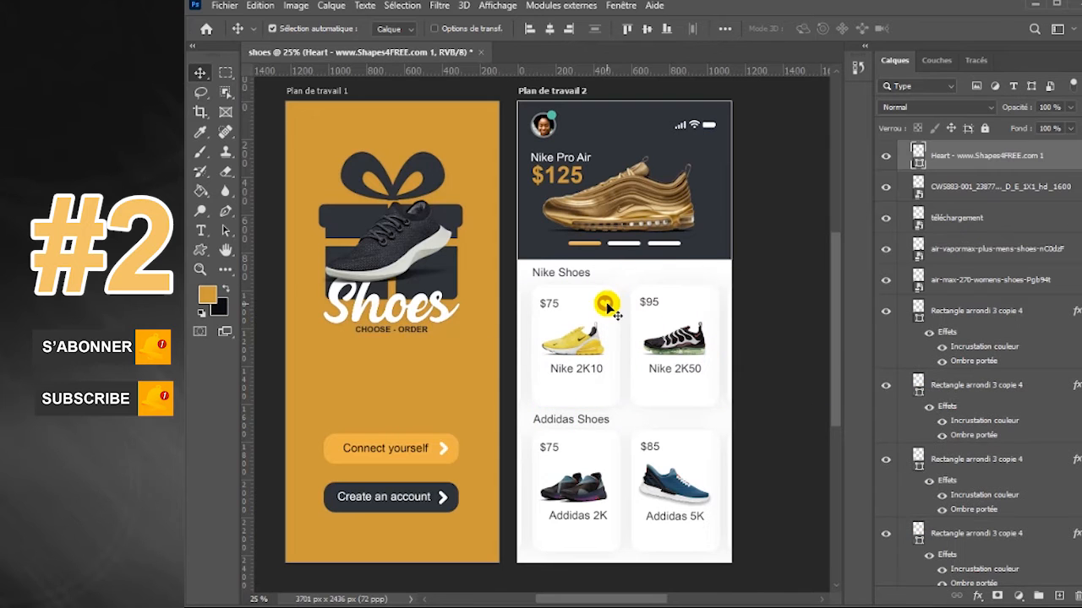
# Draw a dark heart of about 85 × 84 px in the Nike 2K50 card's upper-right corner and move its layer above the orange heart's.
pyautogui.click(607, 307)
pyautogui.click(206, 251)
pyautogui.click(363, 29)
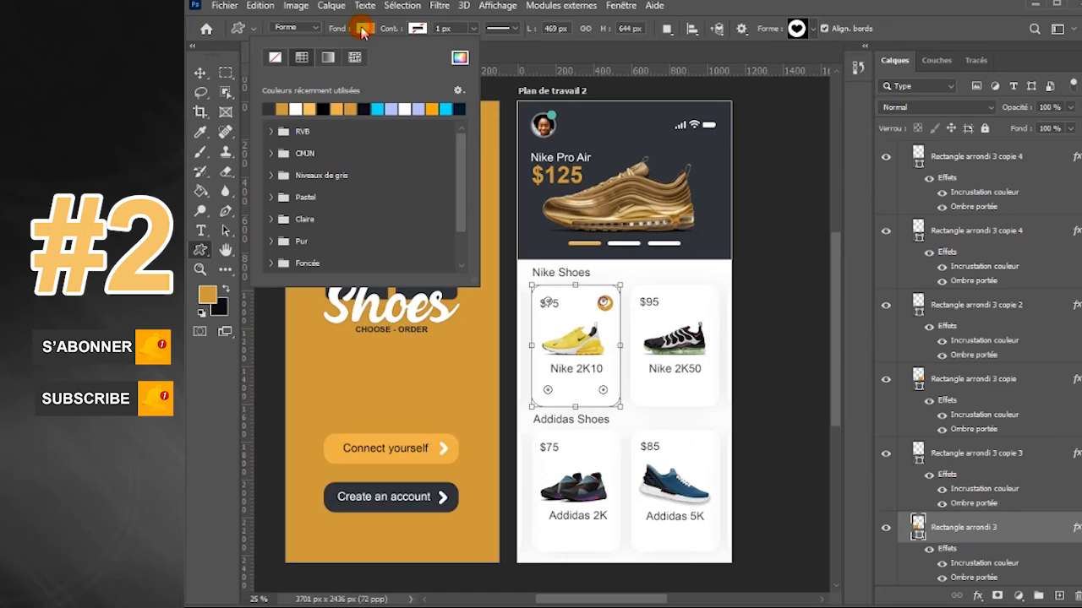
pyautogui.click(368, 30)
pyautogui.moveTo(696, 295); pyautogui.dragTo(710, 310)
pyautogui.press('v')
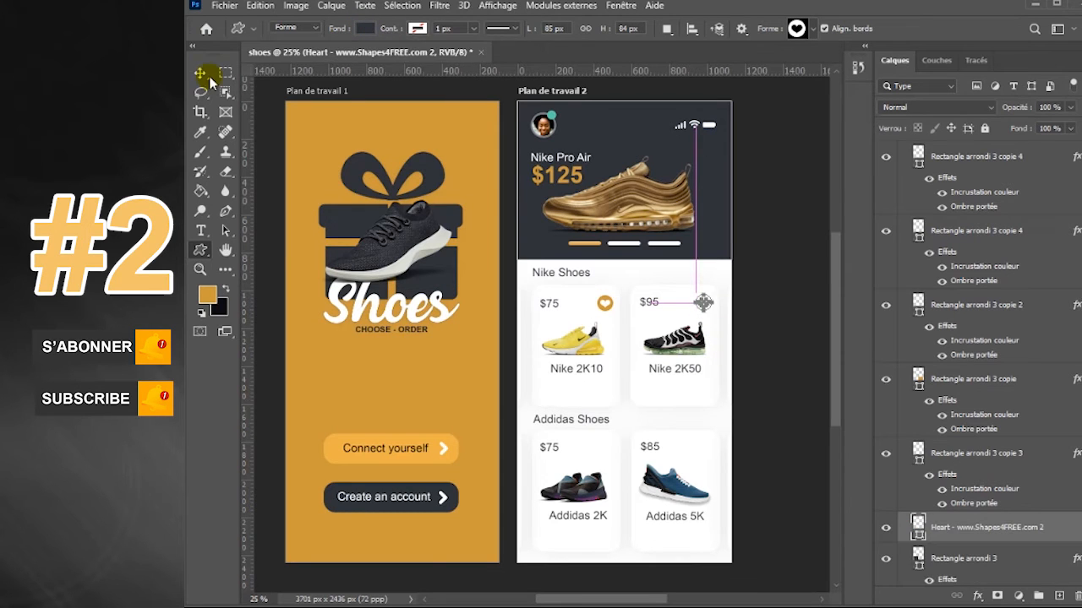
pyautogui.moveTo(1052, 524); pyautogui.dragTo(1014, 182)
# Try to copy the dark heart from the Nike 2K50 card down to the Addidas 5K card.
pyautogui.moveTo(703, 303); pyautogui.dragTo(705, 448)
pyautogui.hotkey('ctrl', 'z')
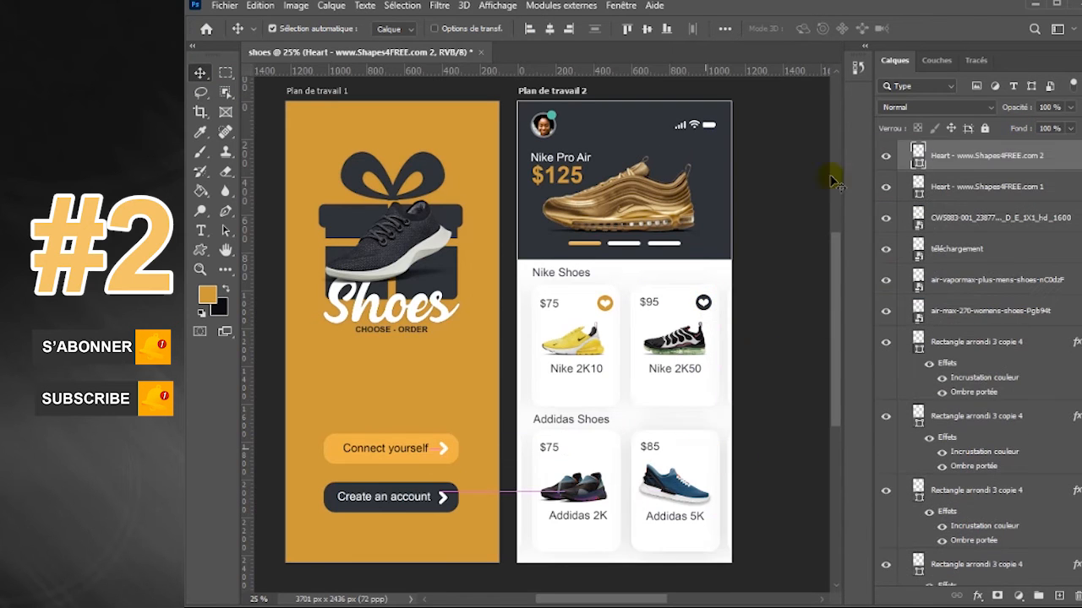
pyautogui.click(703, 303)
pyautogui.moveTo(703, 302); pyautogui.dragTo(703, 414)
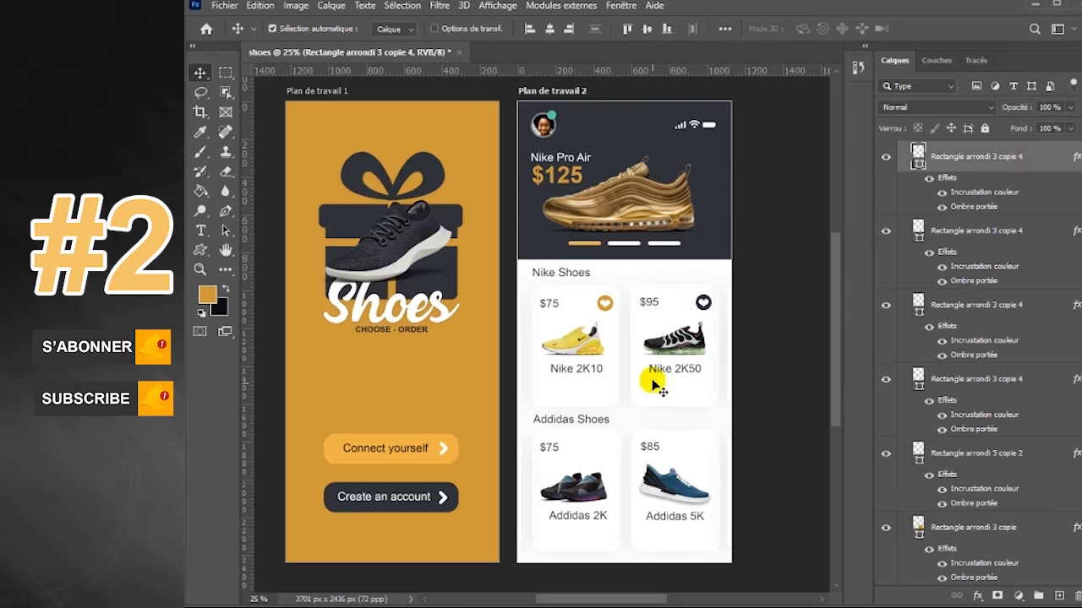
# Duplicate the dark heart into the upper-right corners of the Addidas 5K and Addidas 2K cards.
pyautogui.scroll(5, 1049, 360)
pyautogui.click(1027, 448)
pyautogui.moveTo(701, 309); pyautogui.dragTo(705, 325)
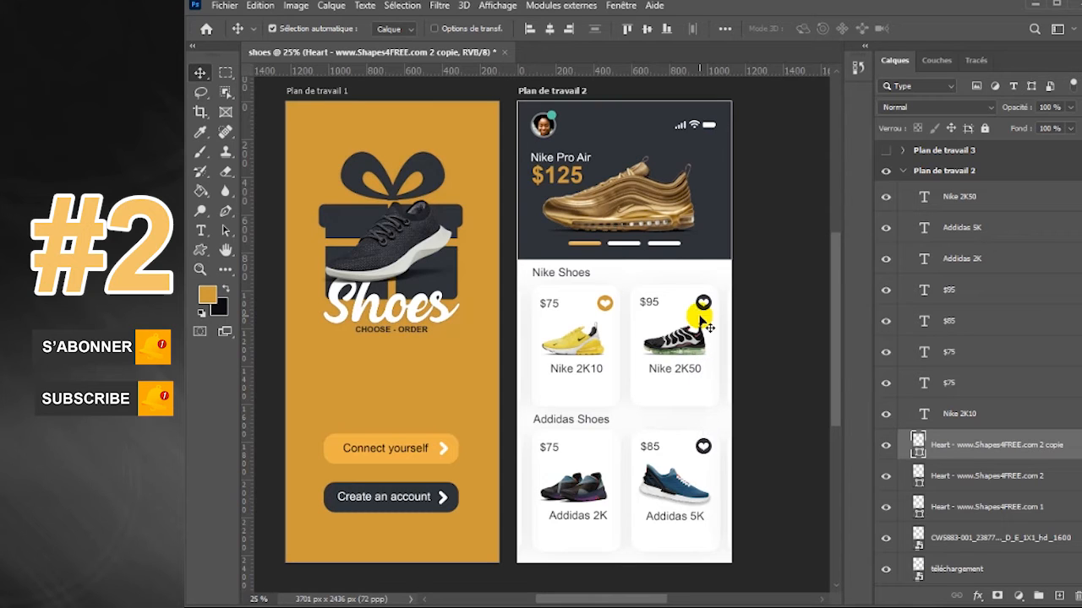
pyautogui.hotkey('ctrl', 'j')
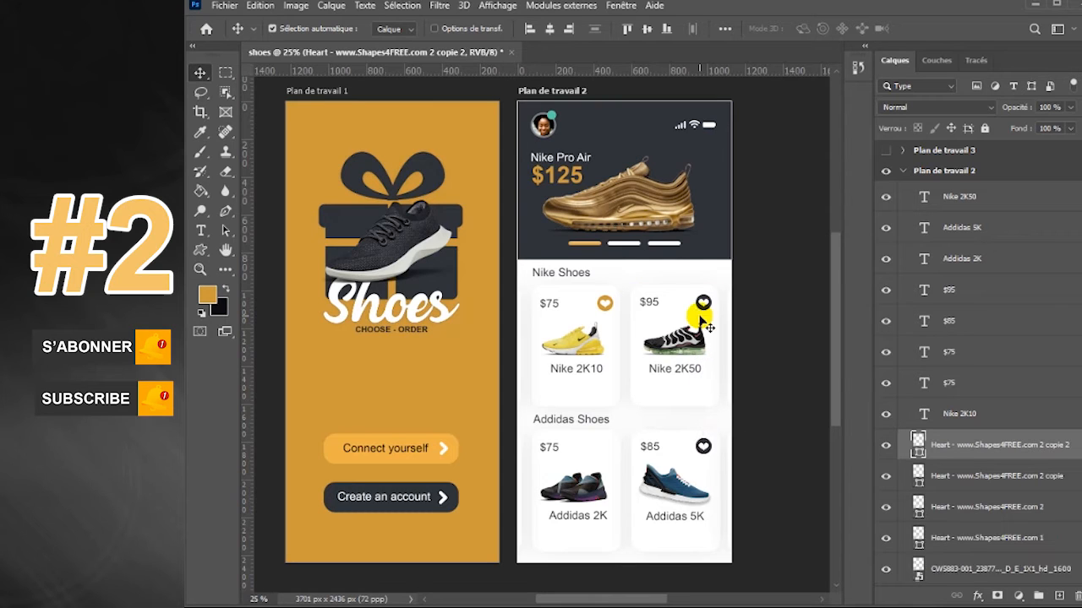
pyautogui.click(879, 448)
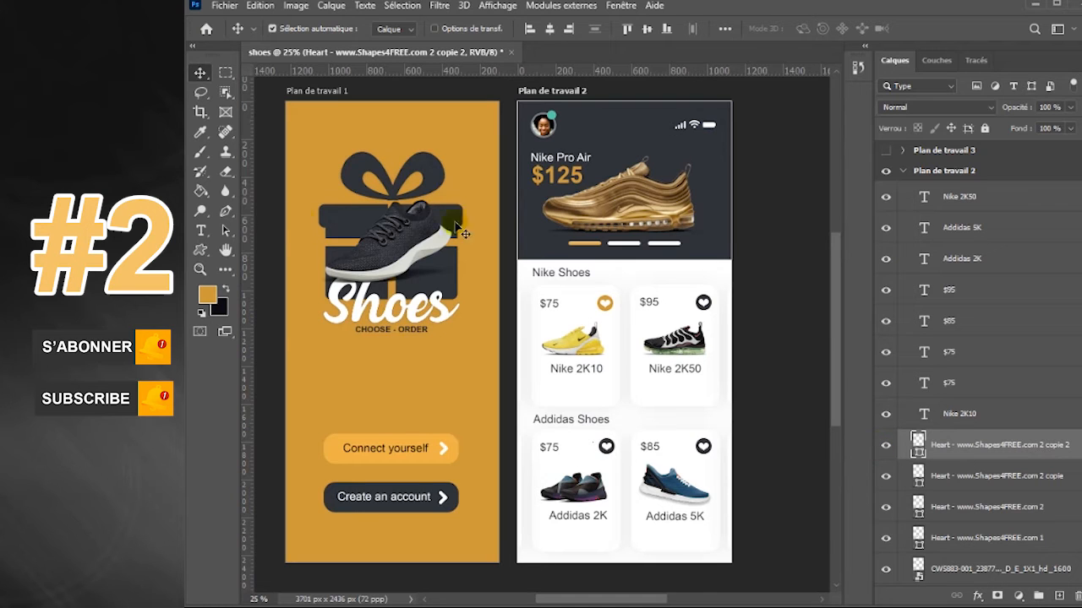
# Draw a dark rounded-rectangle button about 329 × 100 px with 60 px corners and centre it below the Nike 2K10 label.
pyautogui.rightClick(200, 249)
pyautogui.click(257, 254)
pyautogui.moveTo(548, 382); pyautogui.dragTo(605, 398)
pyautogui.click(201, 74)
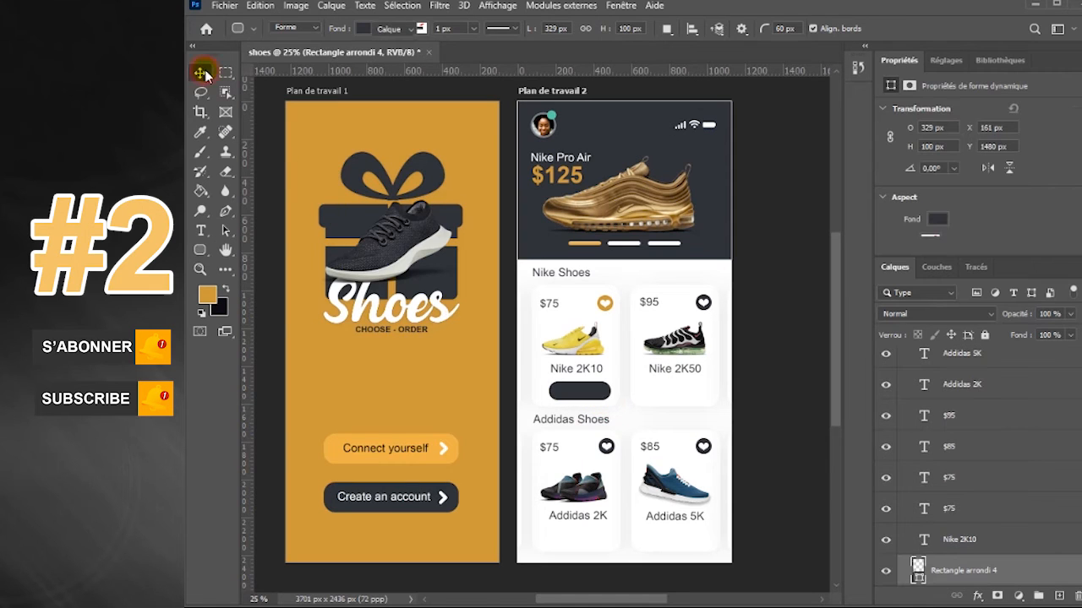
pyautogui.click(594, 397)
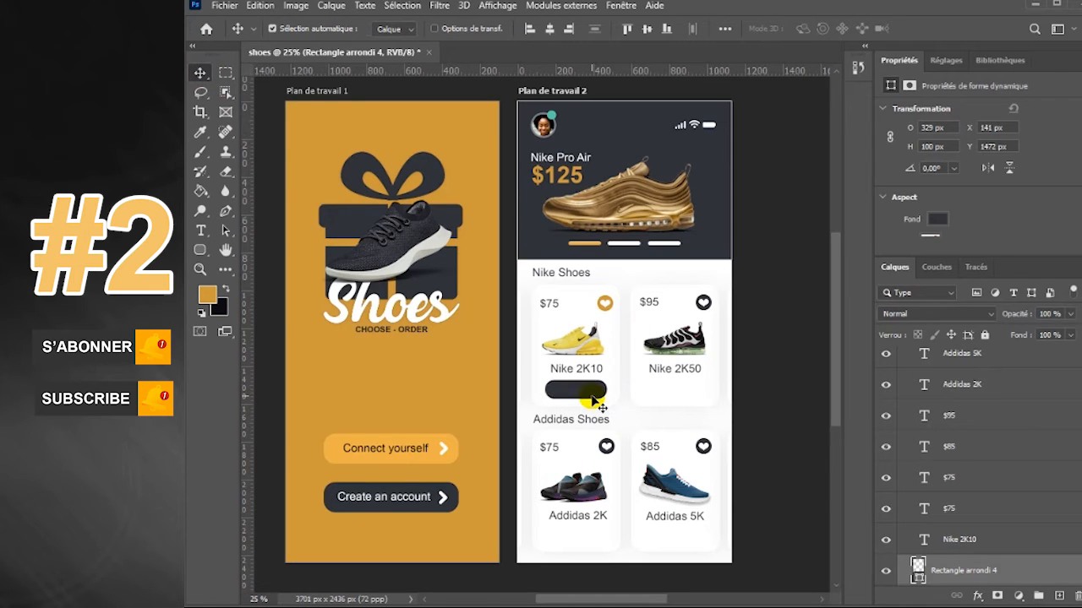
# Fill the Nike 2K10 button with orange and apply a gradient overlay to it.
pyautogui.press('u')
pyautogui.click(365, 27)
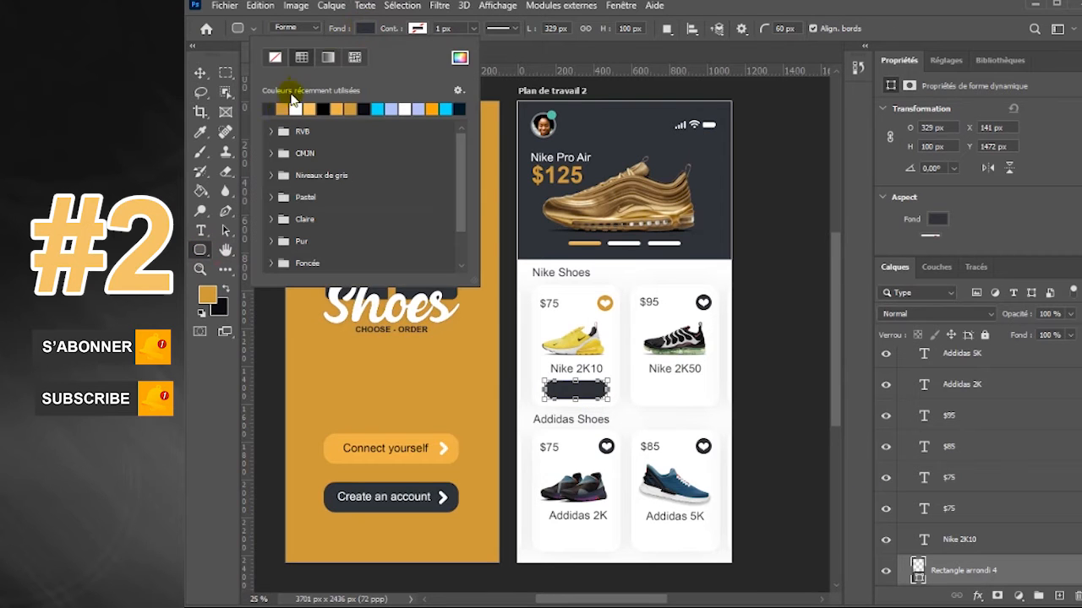
pyautogui.click(279, 107)
pyautogui.click(1018, 573)
pyautogui.doubleClick(1018, 573)
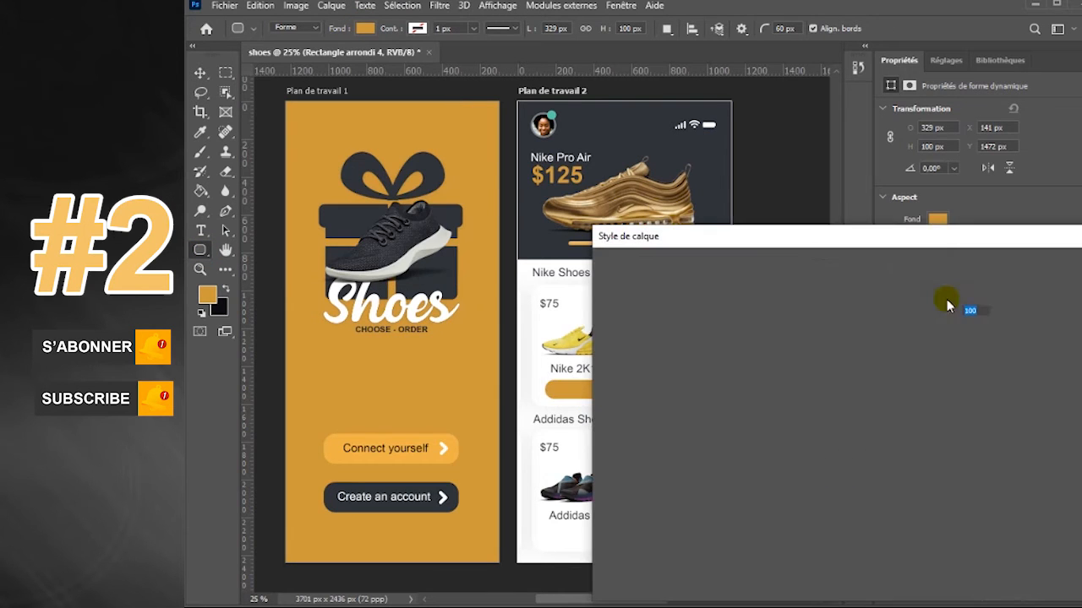
pyautogui.click(473, 401)
pyautogui.click(959, 207)
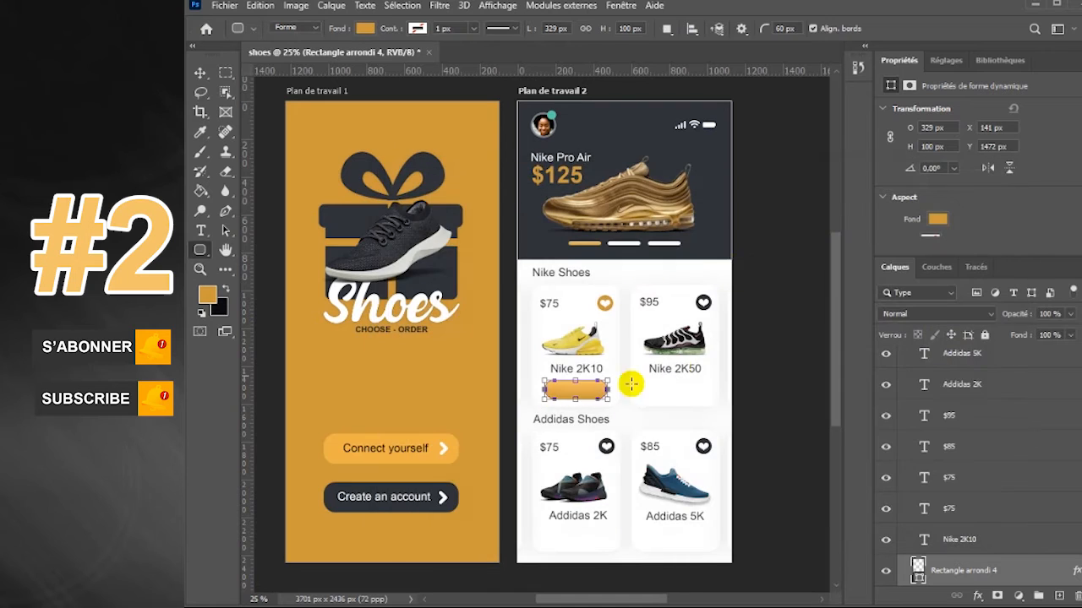
# Copy the orange button below the Nike 2K50 label and set the first colour stop of its gradient overlay to dark slate.
pyautogui.click(202, 80)
pyautogui.moveTo(591, 397); pyautogui.dragTo(693, 398)
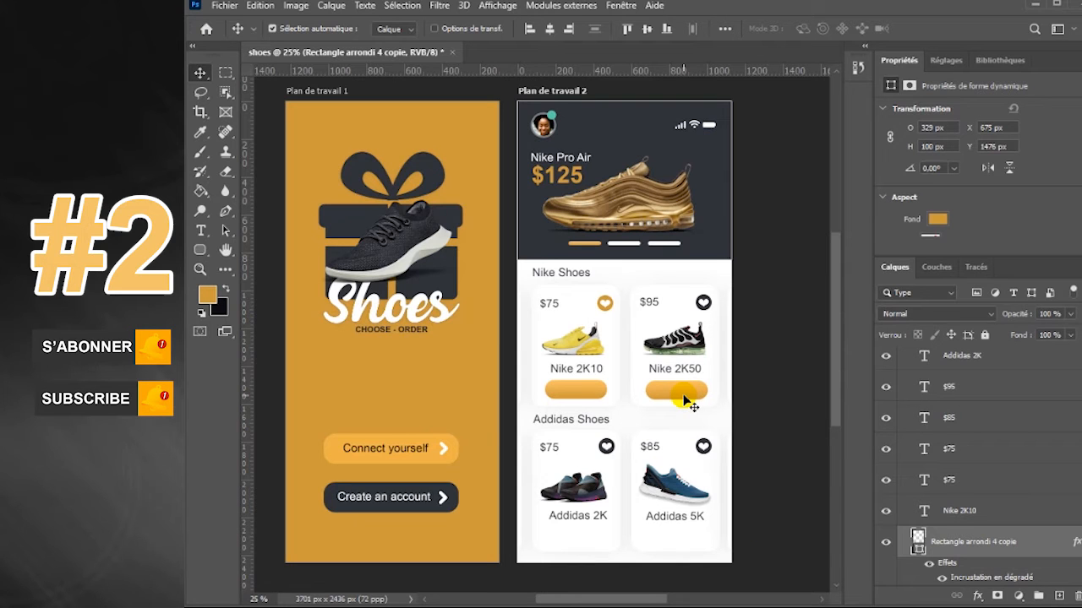
pyautogui.click(1032, 548)
pyautogui.doubleClick(1032, 550)
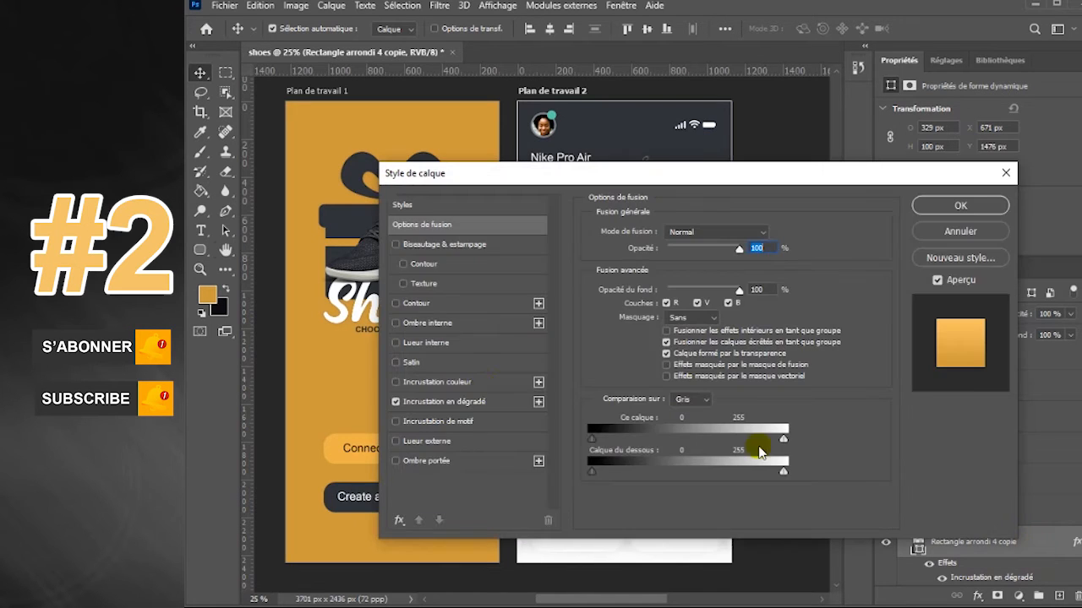
pyautogui.click(475, 402)
pyautogui.click(668, 267)
pyautogui.click(694, 357)
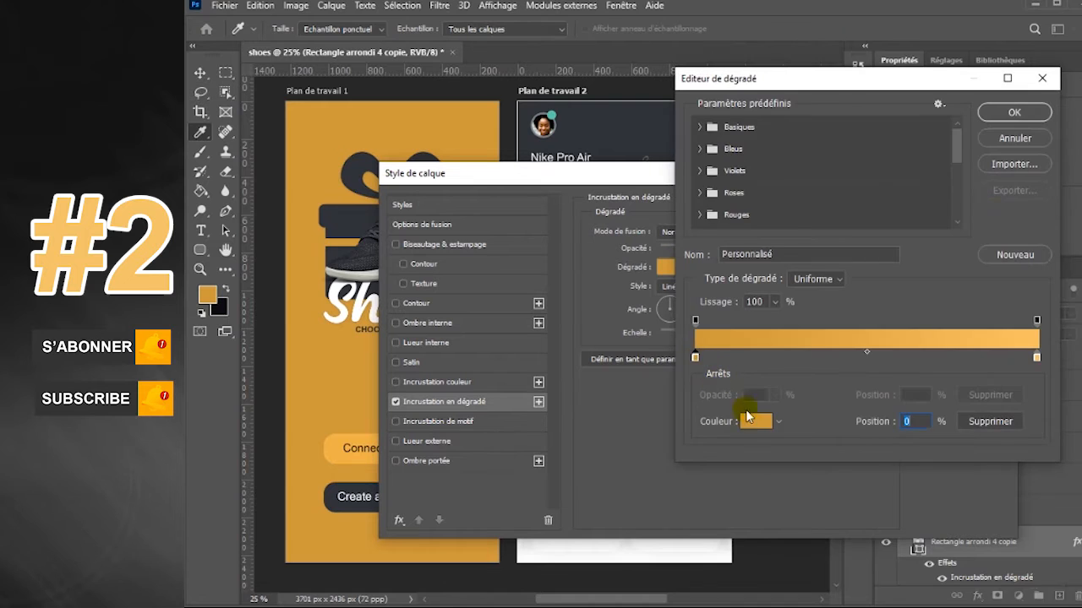
pyautogui.click(757, 421)
pyautogui.click(664, 497)
pyautogui.click(966, 341)
# Set the end colour stop of the Nike 2K50 button's gradient to a slightly lighter slate grey and apply the layer style.
pyautogui.click(1037, 357)
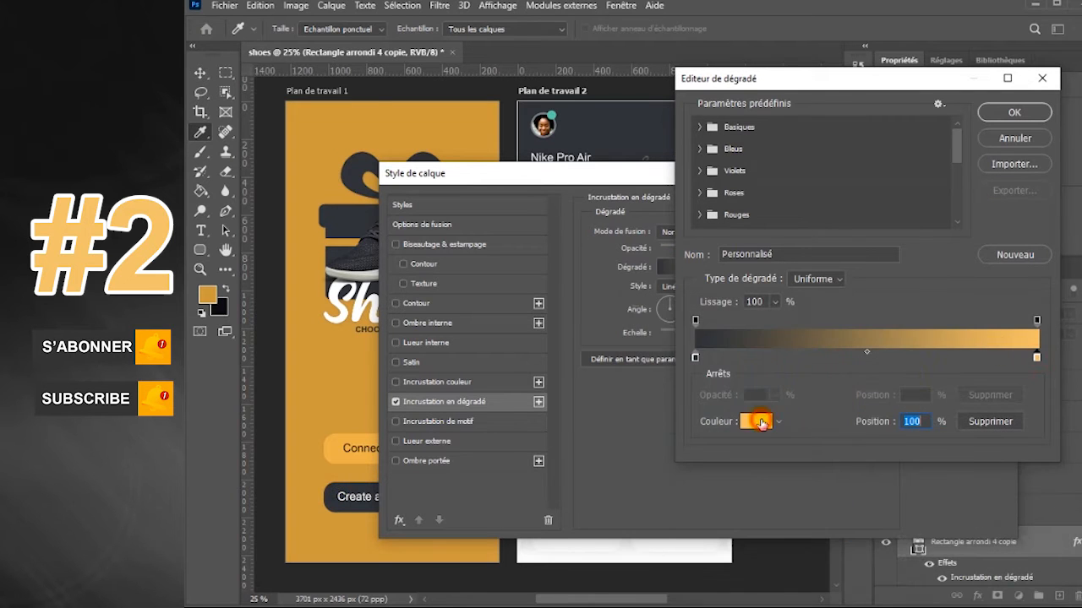
pyautogui.click(757, 421)
pyautogui.click(644, 478)
pyautogui.click(997, 341)
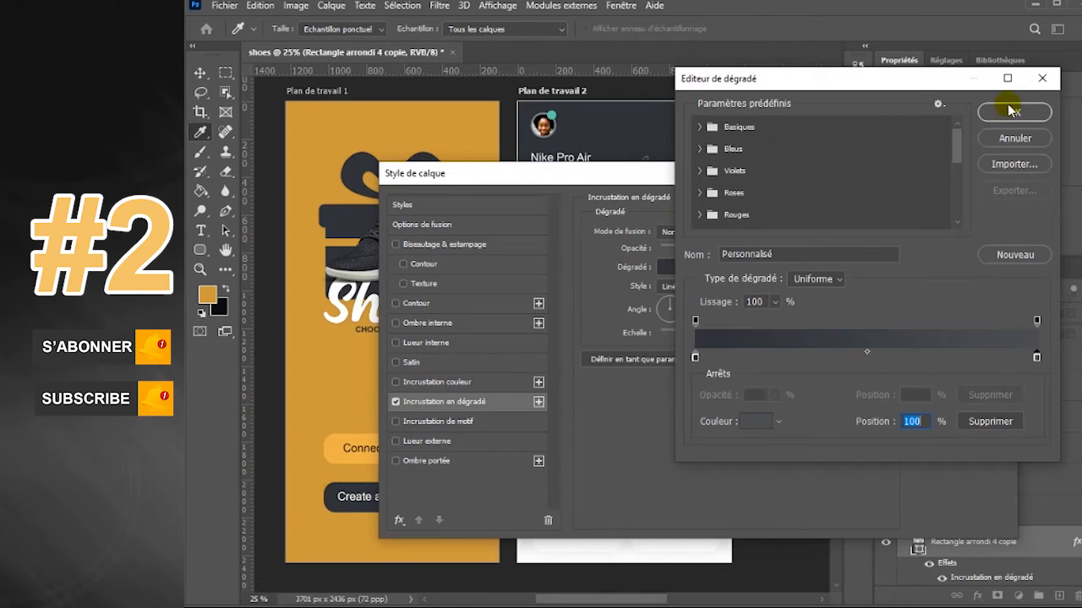
pyautogui.click(1012, 112)
pyautogui.click(966, 212)
# Copy the dark button below the Addidas 2K and Addidas 5K labels and clear the selection.
pyautogui.moveTo(680, 395); pyautogui.dragTo(704, 556)
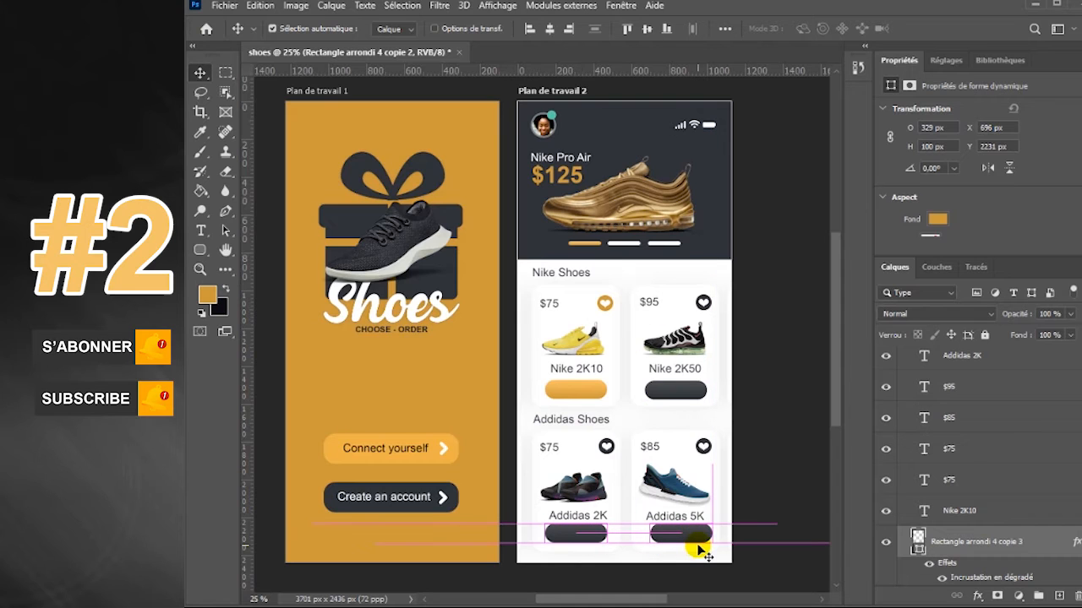
pyautogui.click(794, 353)
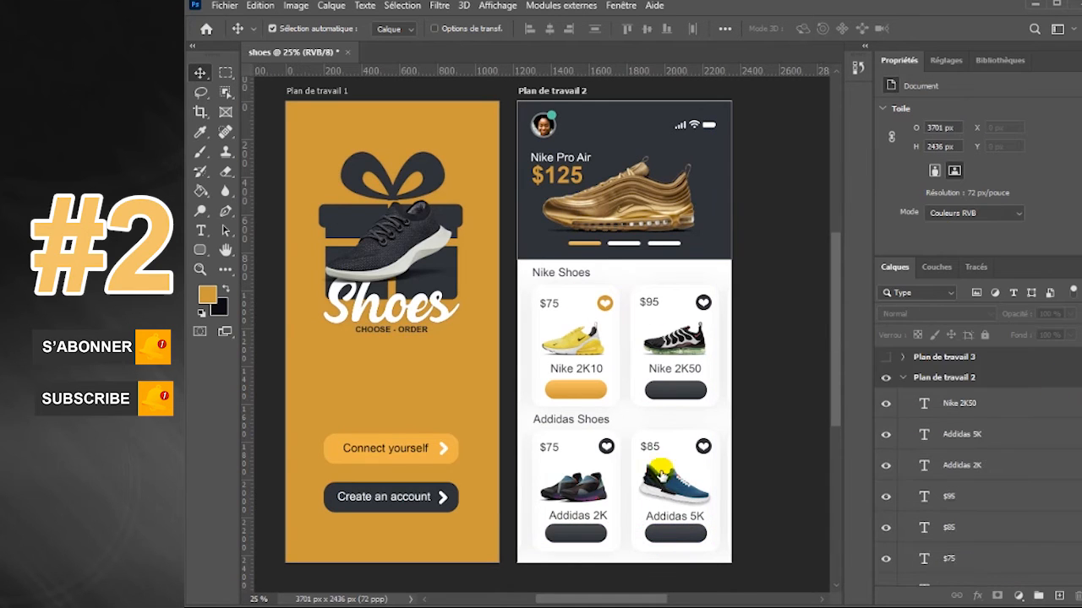
# Copy the "Nike 2K50" label onto the dark button beneath it and change the copy's text to "+ Add to bag".
pyautogui.click(677, 372)
pyautogui.moveTo(685, 372); pyautogui.dragTo(685, 398)
pyautogui.click(200, 230)
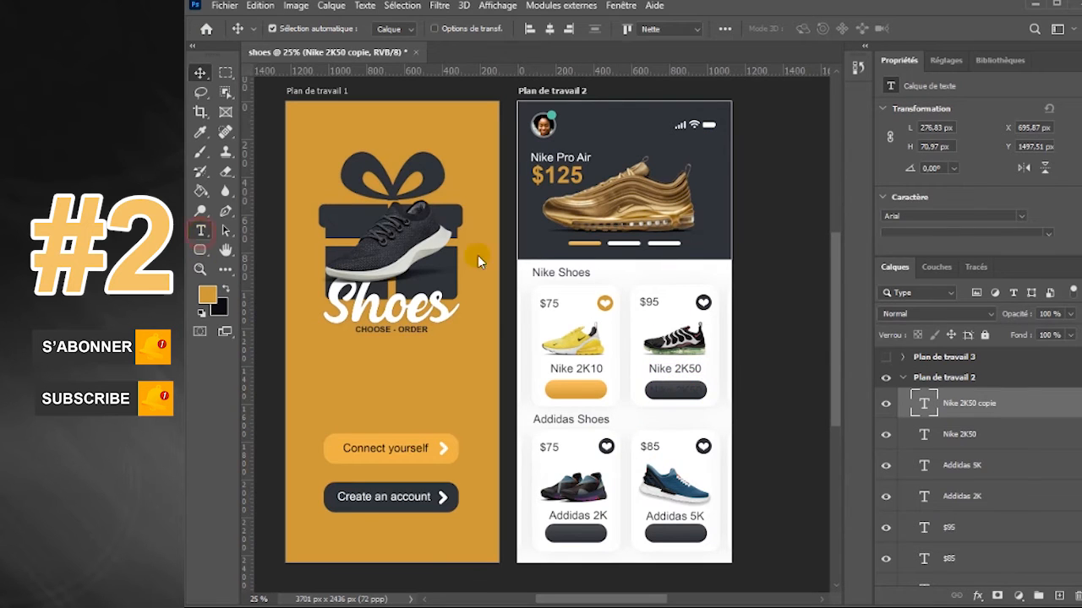
pyautogui.click(664, 390)
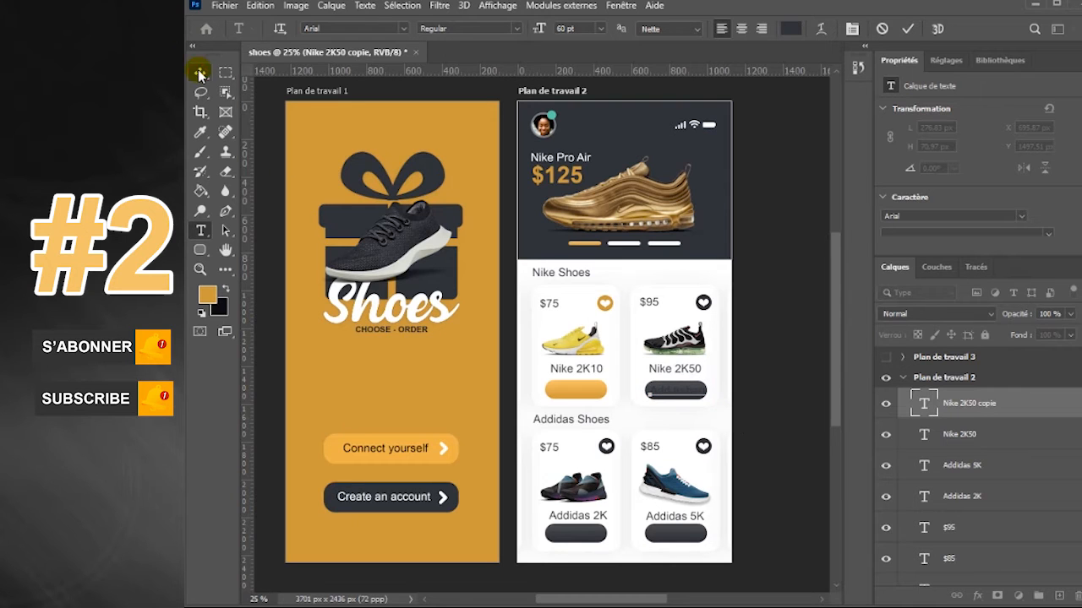
pyautogui.click(201, 73)
pyautogui.click(201, 230)
pyautogui.click(652, 391)
pyautogui.click(200, 72)
# Change the colour of the "+ Add to bag" text to white.
pyautogui.click(201, 230)
pyautogui.click(790, 28)
pyautogui.click(670, 274)
pyautogui.click(1011, 346)
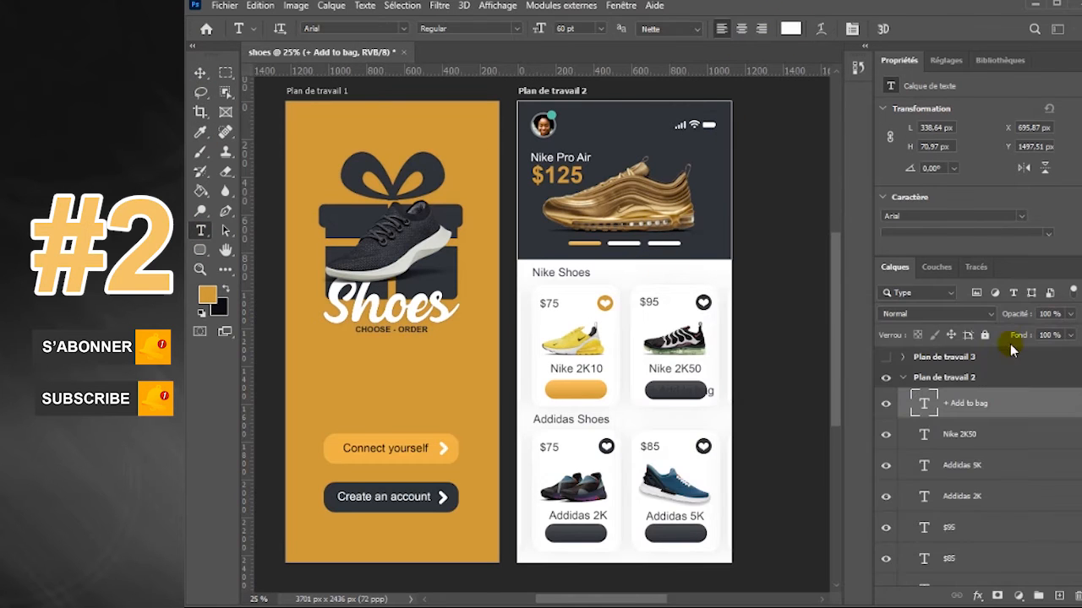
# Scale the "+ Add to bag" text to about 71% and centre it on the Nike 2K50 button.
pyautogui.click(201, 73)
pyautogui.hotkey('ctrl', 't')
pyautogui.moveTo(712, 387); pyautogui.dragTo(685, 396)
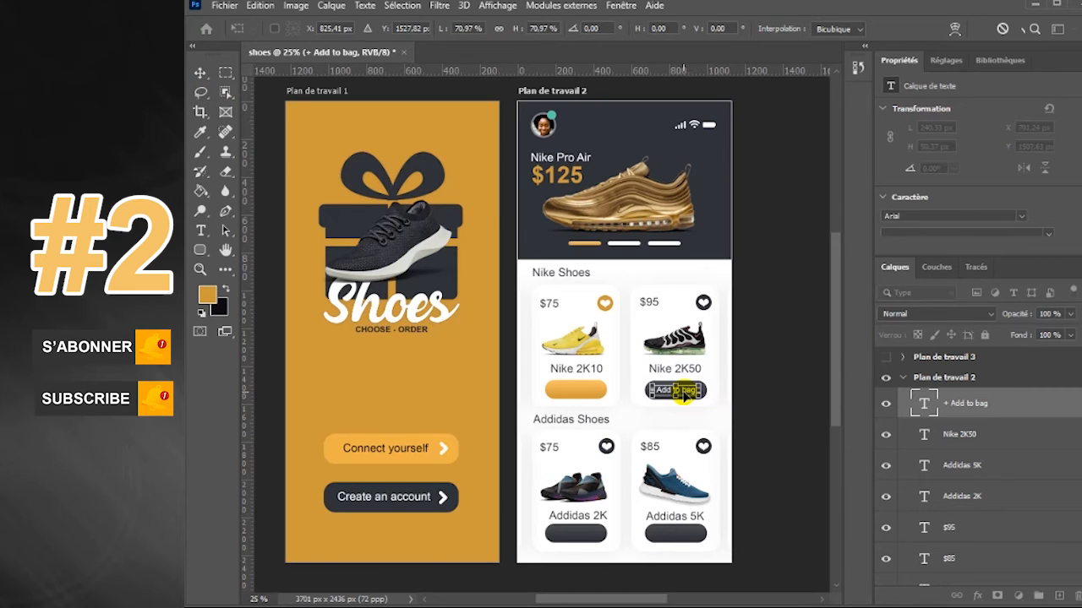
pyautogui.press('Return')
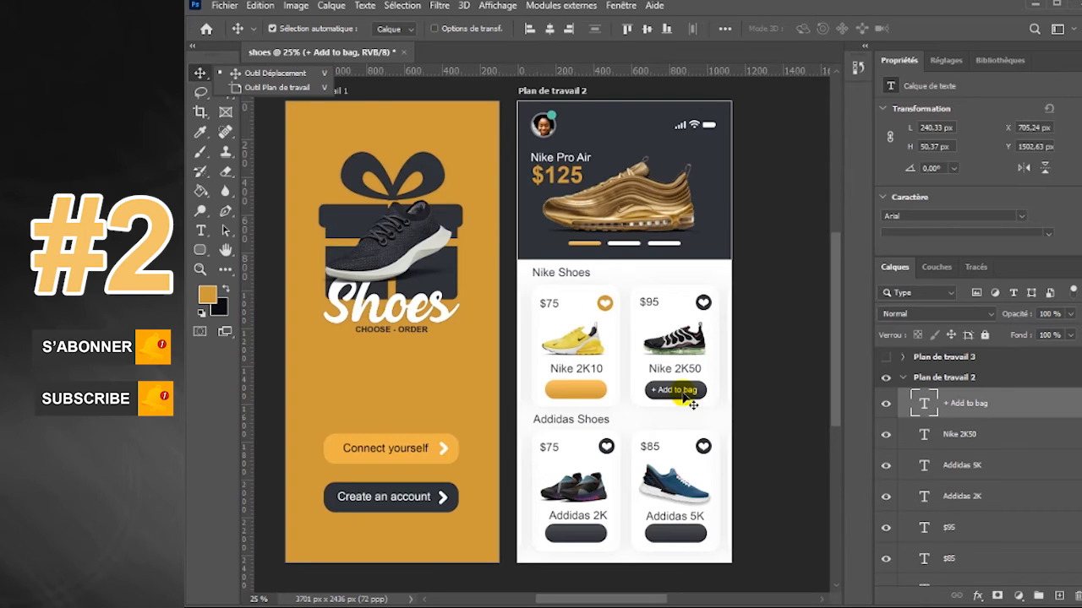
# Copy the "+ Add to bag" text onto the Addidas 5K, Addidas 2K and Nike 2K10 buttons.
pyautogui.moveTo(691, 402); pyautogui.dragTo(690, 545)
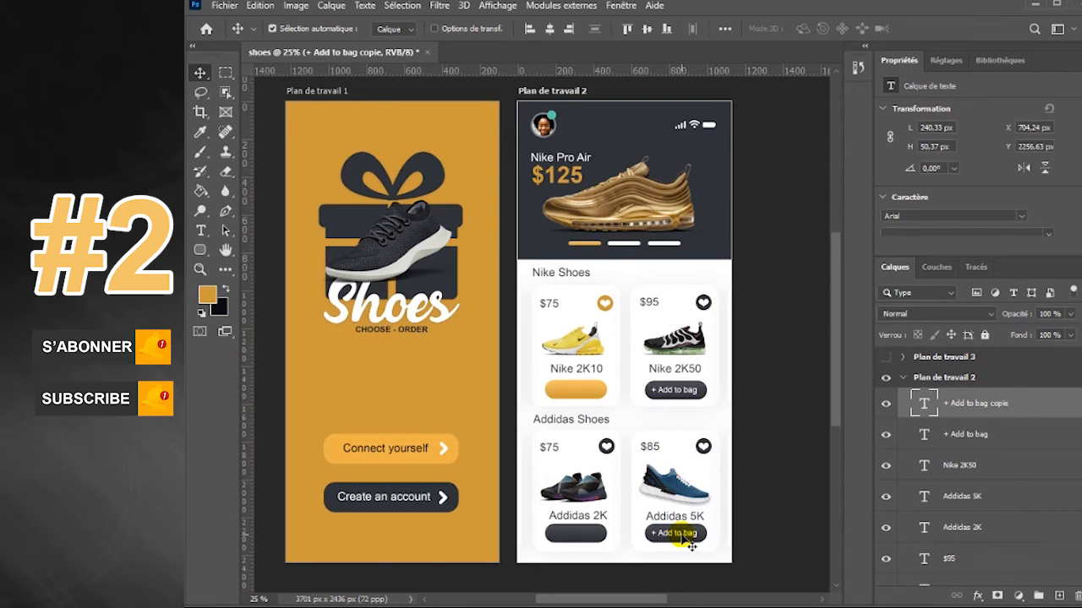
pyautogui.moveTo(585, 543)
pyautogui.mouseDown()
pyautogui.moveTo(587, 515)
pyautogui.moveTo(578, 534)
pyautogui.mouseUp()
pyautogui.moveTo(578, 534); pyautogui.dragTo(583, 394)
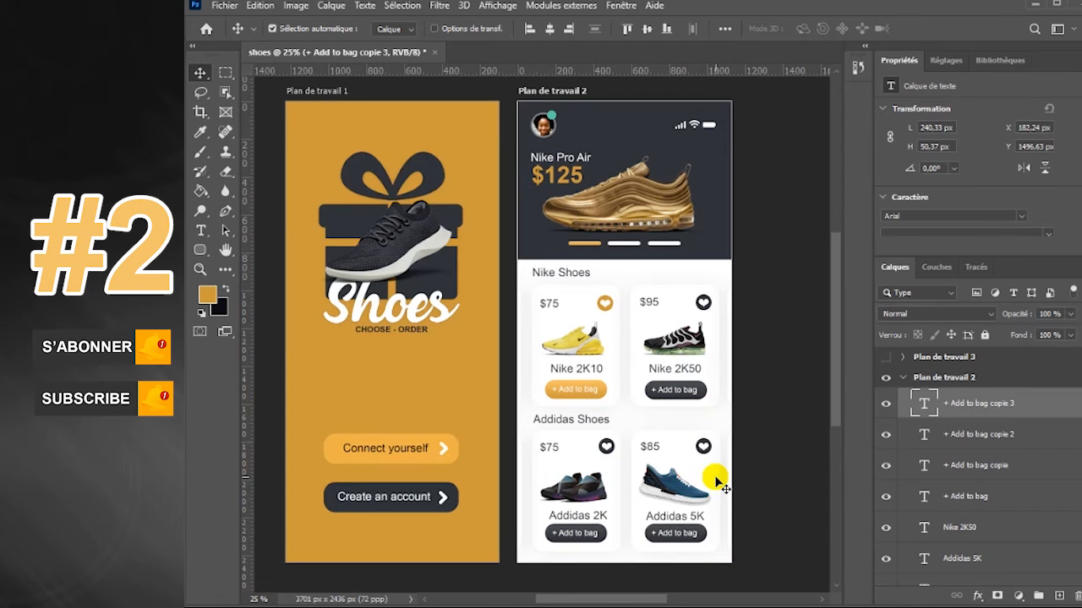
# Collapse the Plan de travail 2 layer group and hide the Properties panel.
pyautogui.click(902, 377)
pyautogui.click(621, 5)
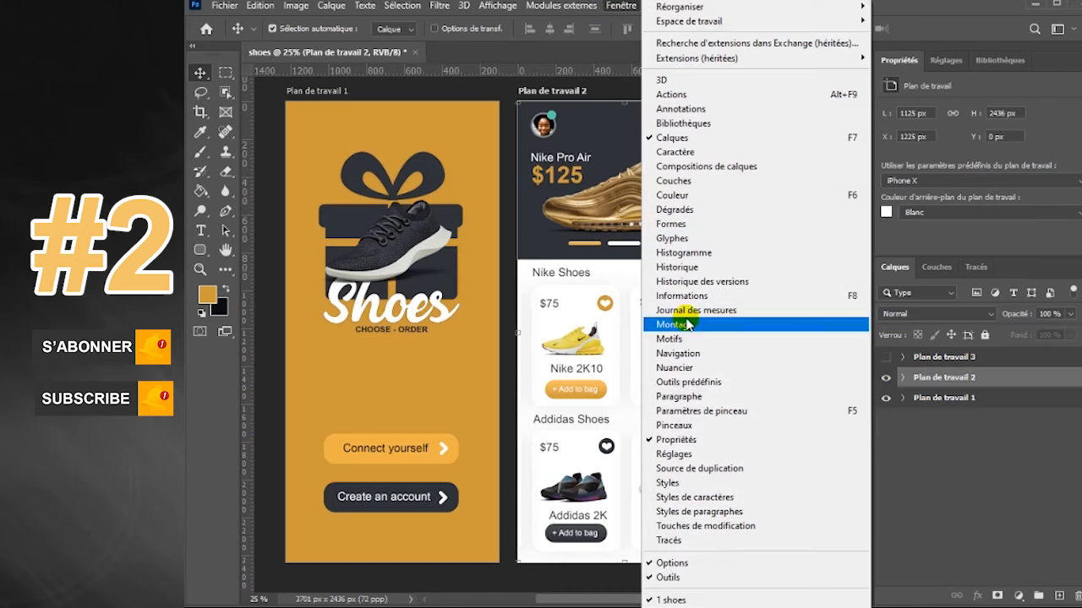
pyautogui.click(672, 439)
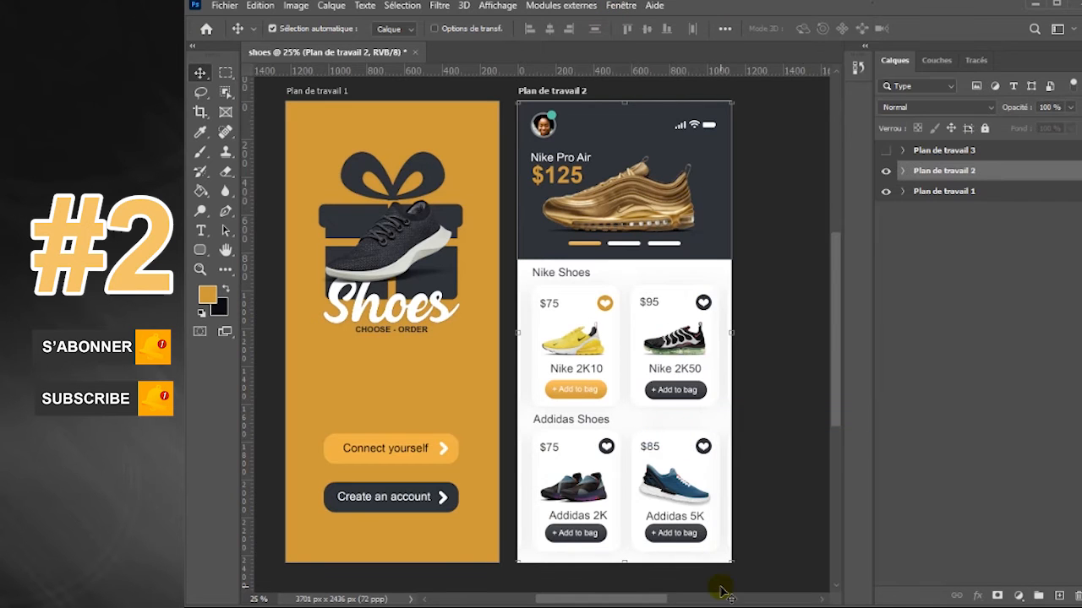
# Show the Plan de travail 3 artboard and draw an orange rectangle of about 1192 × 908 px across its upper part.
pyautogui.moveTo(656, 601); pyautogui.dragTo(670, 601)
pyautogui.moveTo(664, 599); pyautogui.dragTo(688, 598)
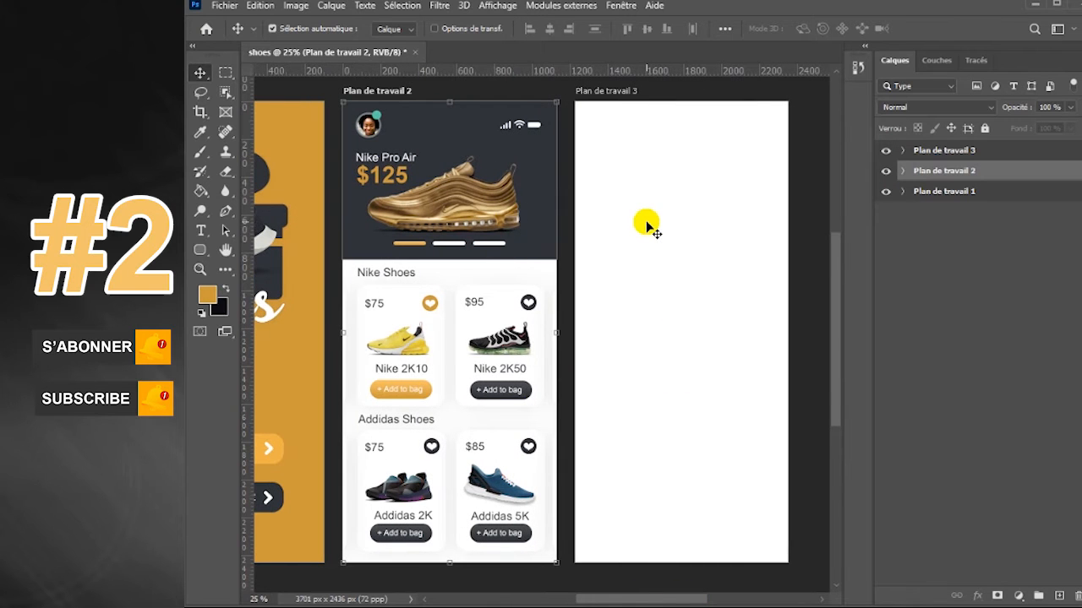
pyautogui.click(894, 154)
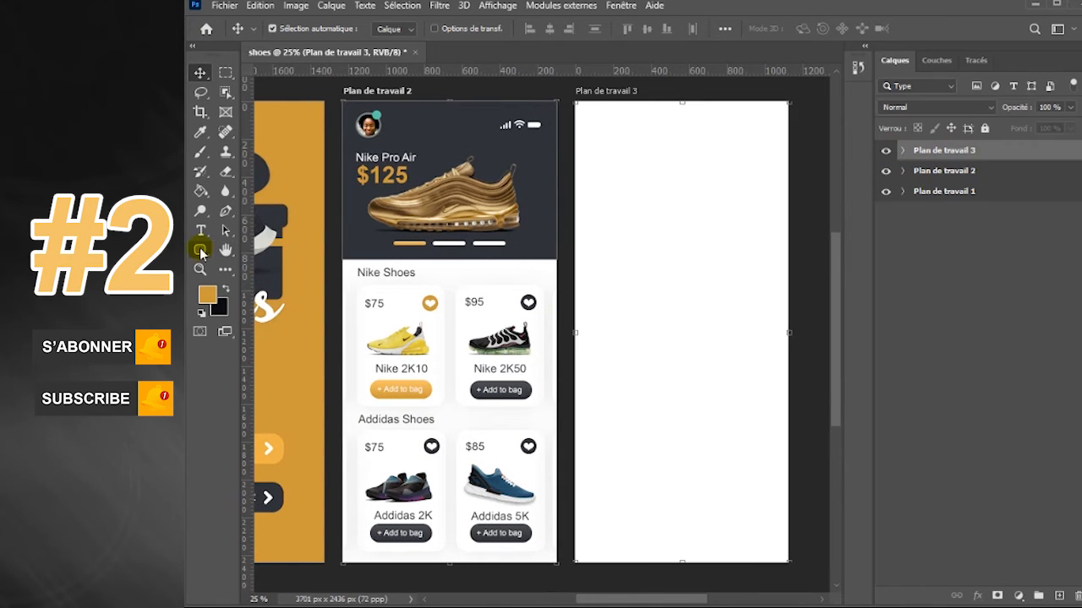
pyautogui.click(201, 251)
pyautogui.moveTo(571, 100); pyautogui.dragTo(795, 269)
# Expand the Plan de travail 3 layer group and move Calque 1 above Rectangle 3.
pyautogui.click(200, 74)
pyautogui.click(902, 357)
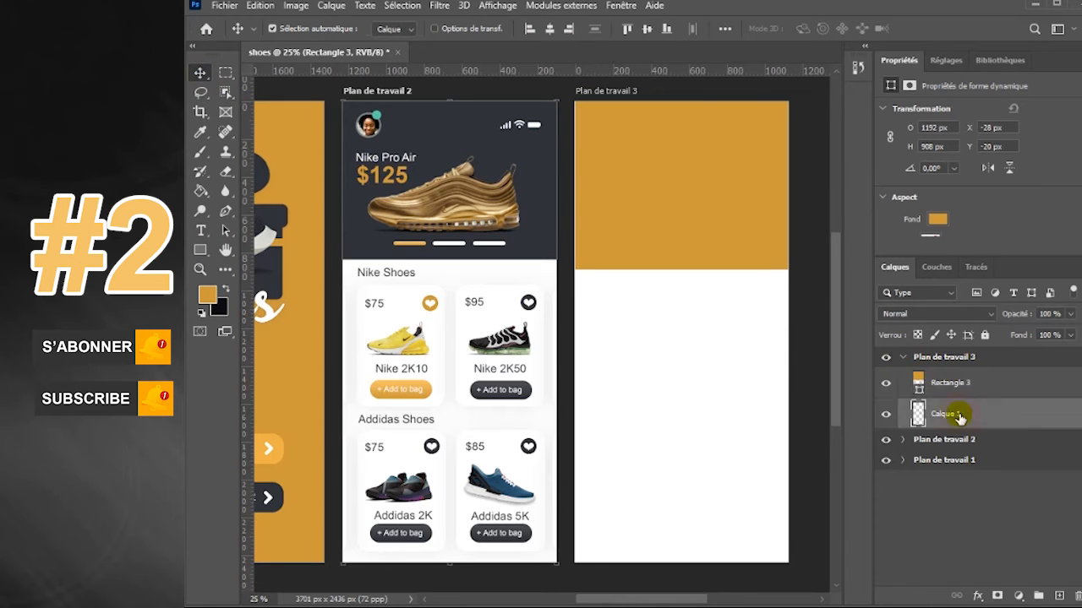
pyautogui.moveTo(955, 413); pyautogui.dragTo(977, 372)
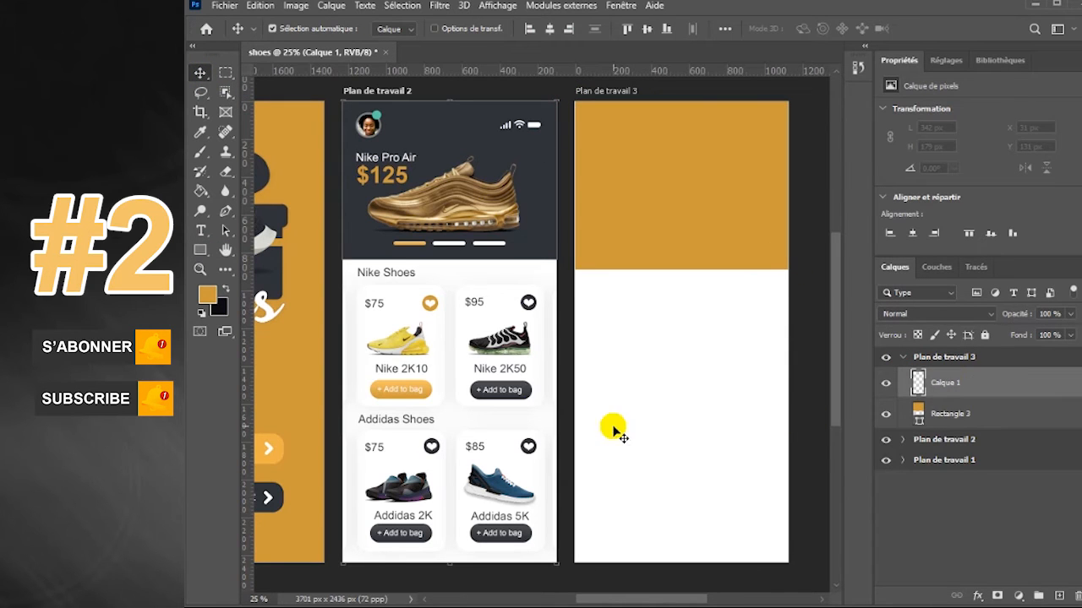
# Draw a rounded rectangle of about 965 × 1332 px with 60 px corners overlapping the orange header of Plan de travail 3.
pyautogui.click(200, 250)
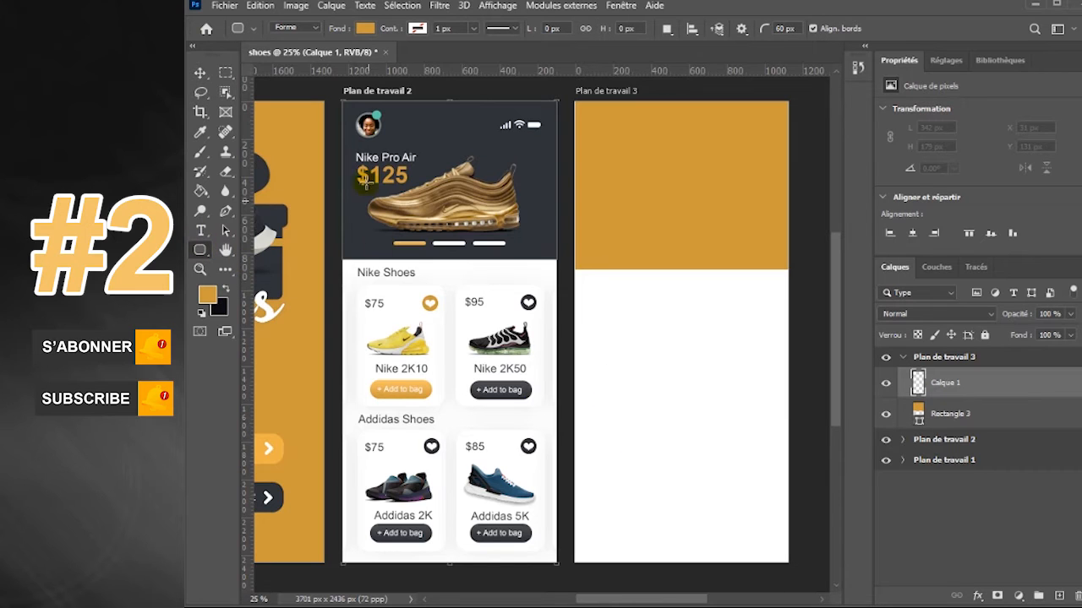
pyautogui.moveTo(590, 155); pyautogui.dragTo(771, 399)
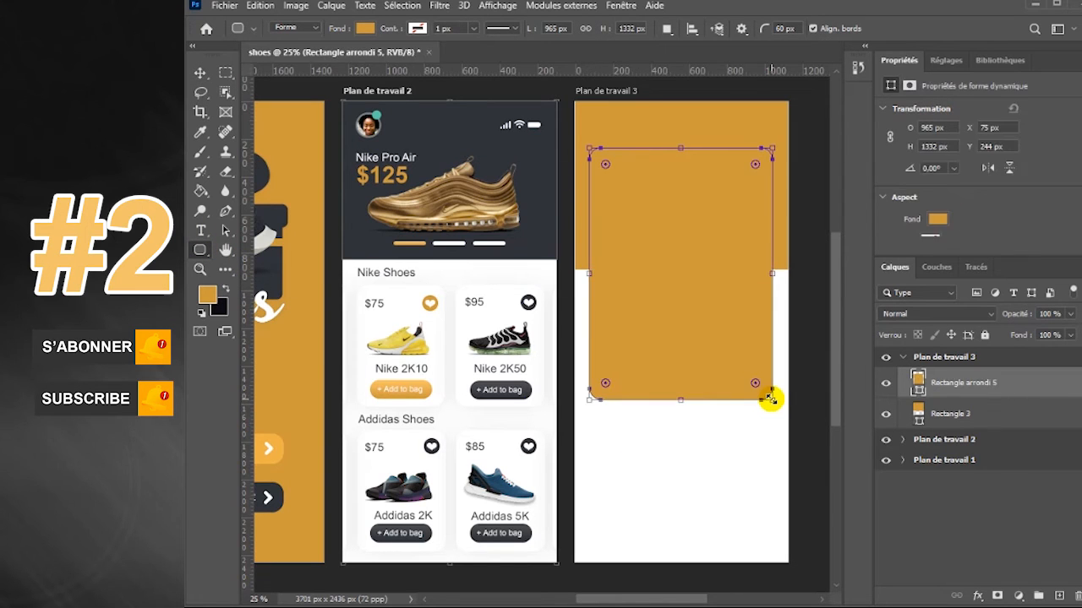
# Apply a white color overlay and a drop shadow to the rounded rectangle, and extend its top edge to a height of about 1385 px.
pyautogui.doubleClick(1048, 392)
pyautogui.click(475, 383)
pyautogui.moveTo(709, 192)
pyautogui.mouseDown()
pyautogui.moveTo(789, 309)
pyautogui.moveTo(753, 519)
pyautogui.moveTo(715, 205)
pyautogui.mouseUp()
pyautogui.click(549, 577)
pyautogui.click(962, 236)
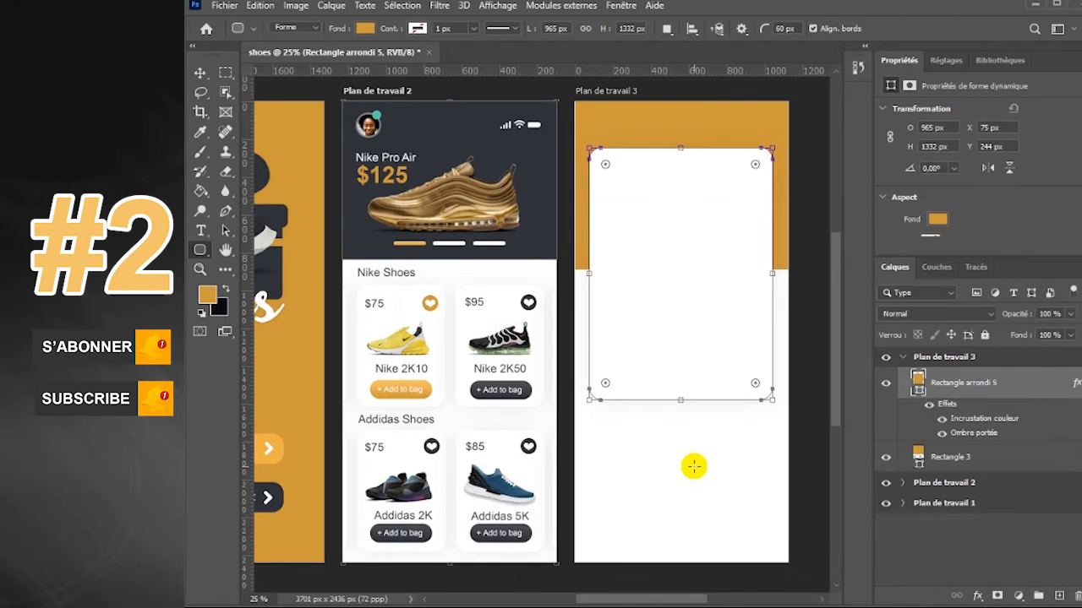
pyautogui.moveTo(677, 154); pyautogui.dragTo(680, 144)
pyautogui.press('v')
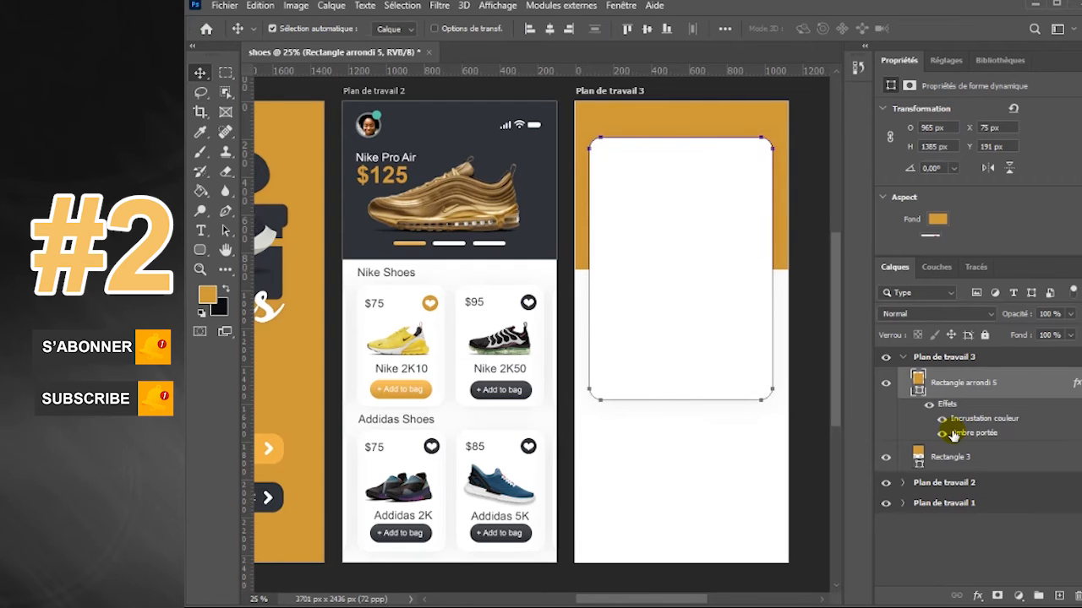
# Set the text color to near-black and add the 60 pt Arial text "Choose your color" below the white card.
pyautogui.click(201, 230)
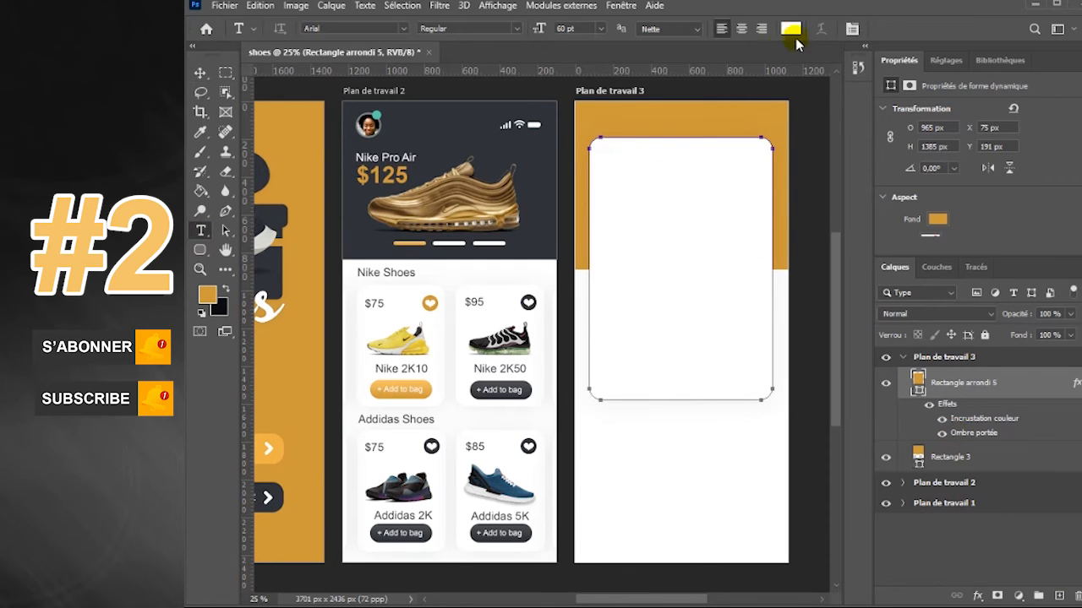
pyautogui.click(791, 28)
pyautogui.click(816, 164)
pyautogui.click(997, 341)
pyautogui.click(640, 174)
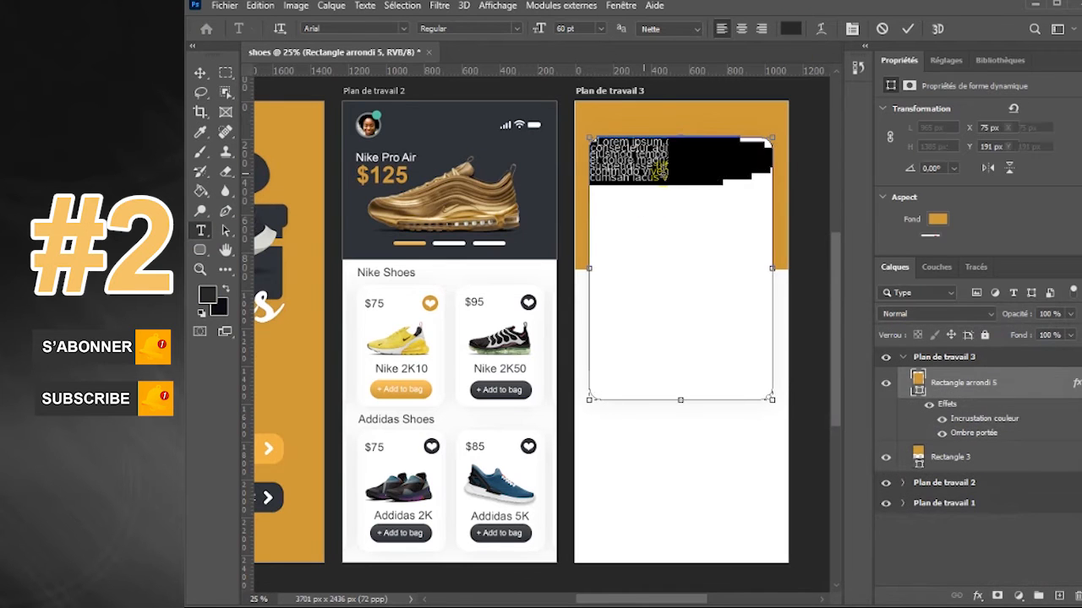
pyautogui.press('BackSpace')
pyautogui.click(637, 461)
pyautogui.write('Choos')
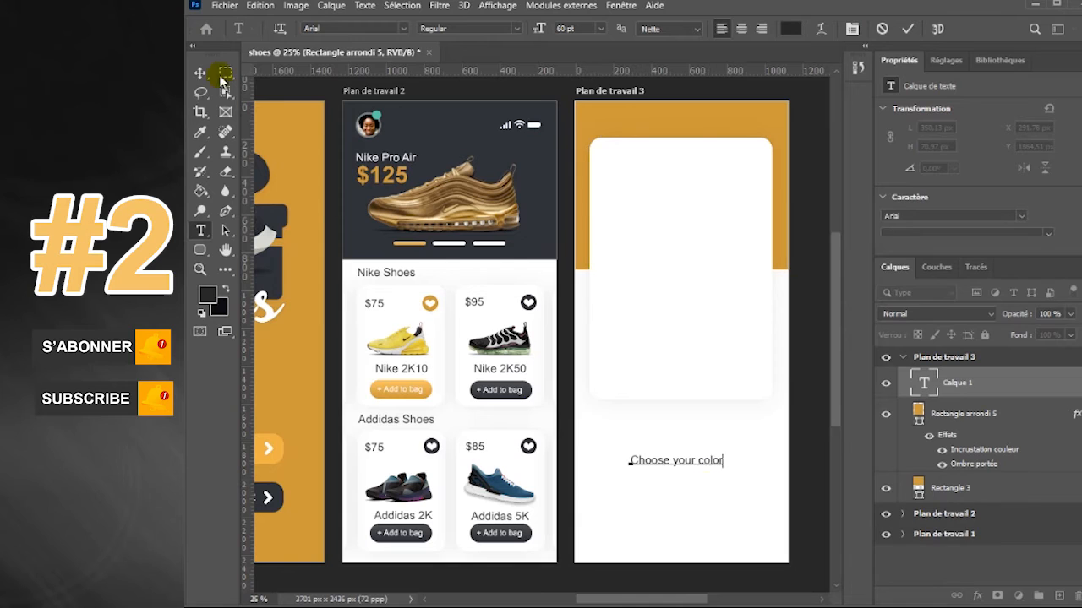
pyautogui.write('e your color')
# Move "Choose your color" to the top of the white card and duplicate it below with the text "Give us your quantity".
pyautogui.click(200, 72)
pyautogui.moveTo(701, 460); pyautogui.dragTo(697, 227)
pyautogui.press('t')
pyautogui.click(724, 221)
pyautogui.hotkey('ctrl', 'a')
pyautogui.write('Give')
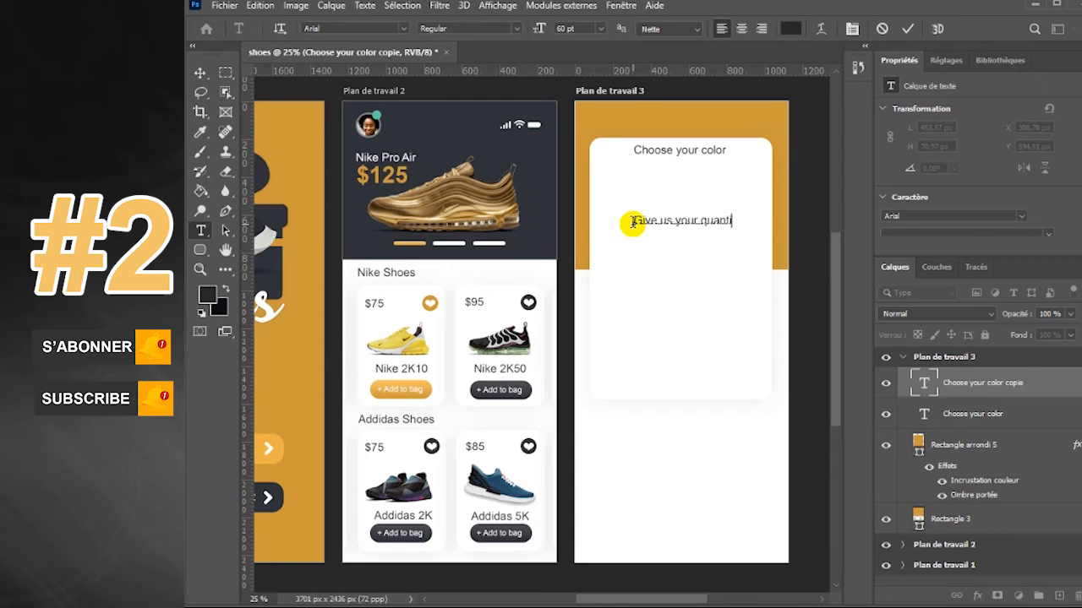
# Nudge "Give us your quantity" up and add the centered paragraph "This shoe is for you don’t off this opportunity. If you desire to run fast and far then choose this shoe".
pyautogui.click(200, 74)
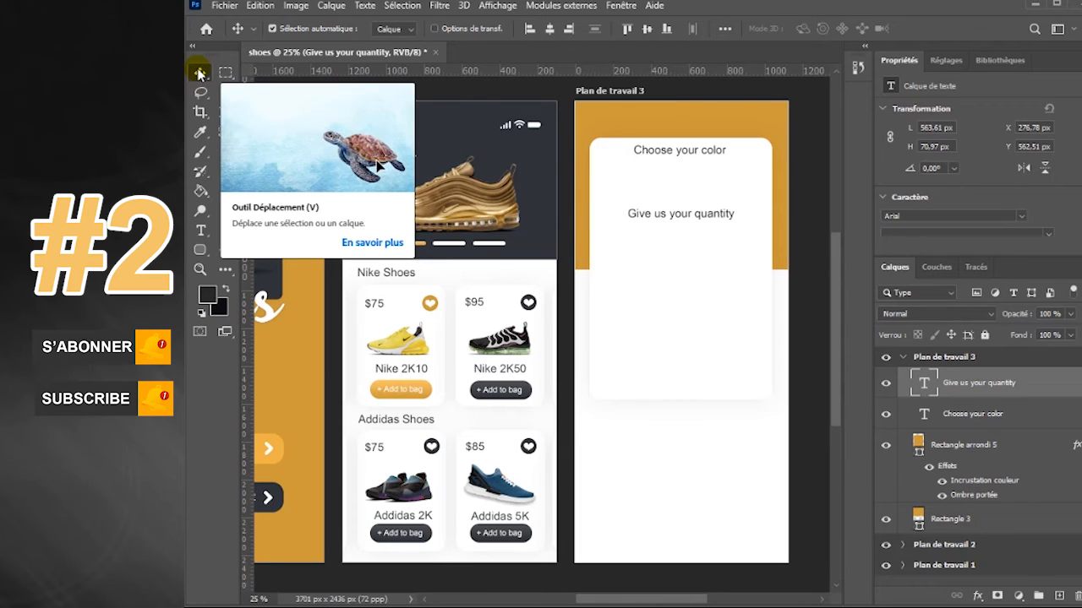
pyautogui.click(703, 228)
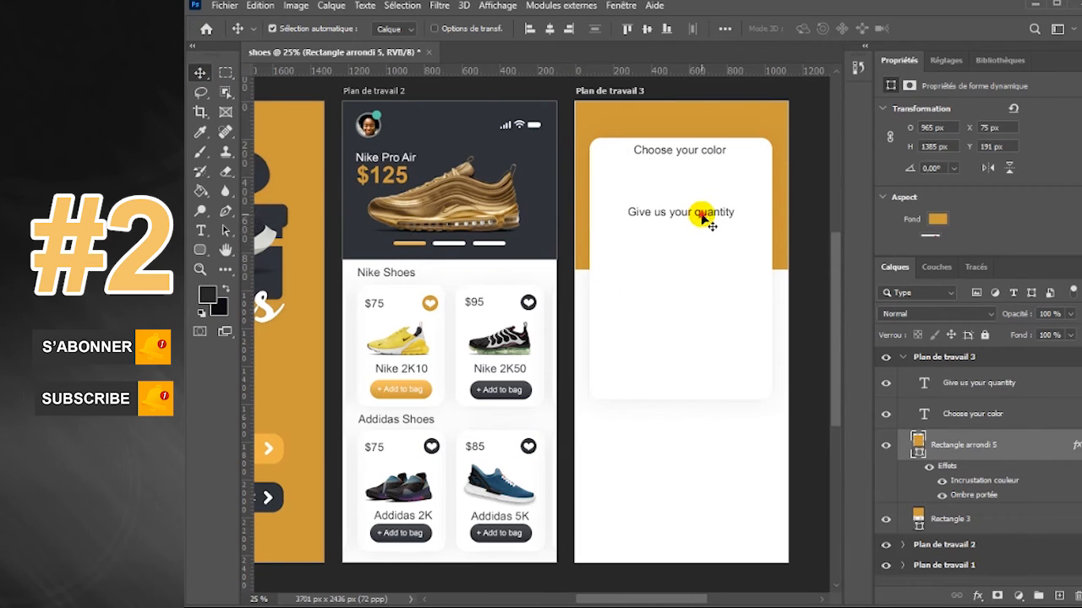
pyautogui.click(700, 214)
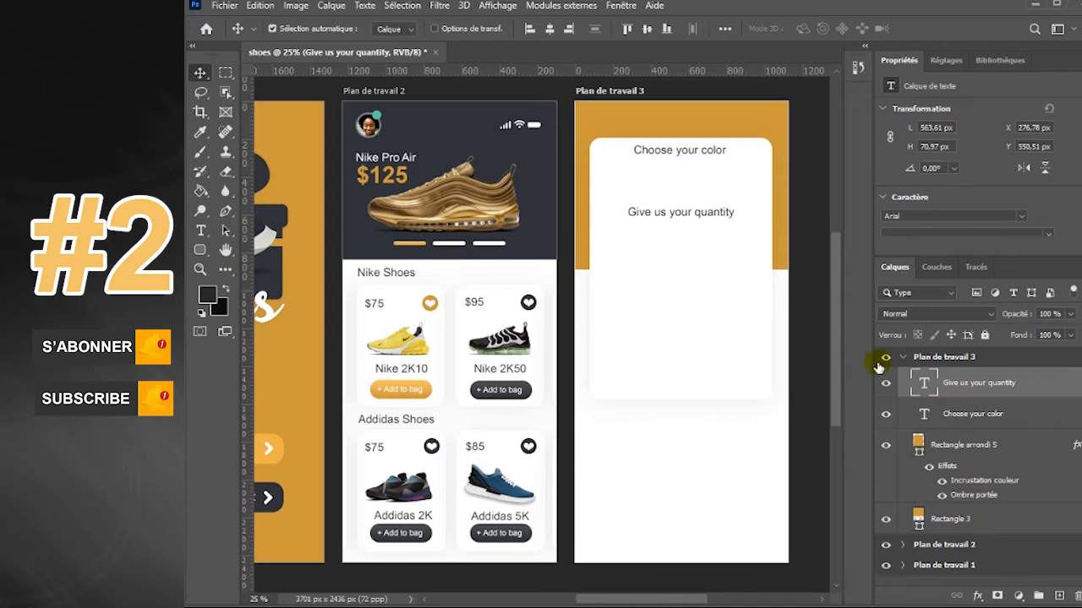
pyautogui.write('This shoe is for you don’t off this opportunity. If you desire to run fast and far then choose this shoe')
pyautogui.click(641, 414)
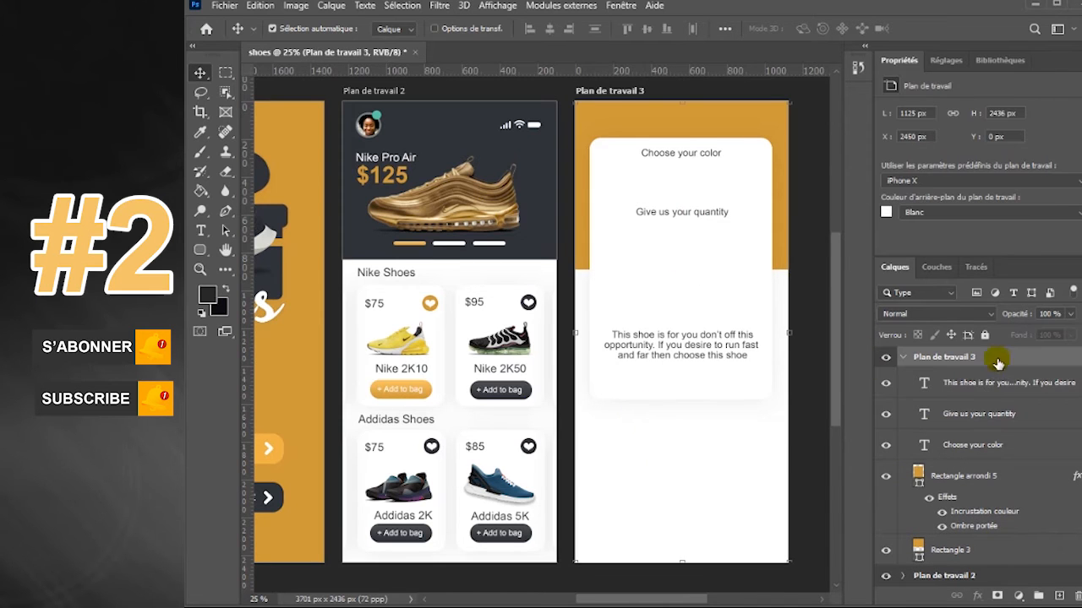
# Place the blue shoe image k3.png above the rounded rectangle layer and position it at the card's left, under "Choose your color".
pyautogui.click(988, 479)
pyautogui.click(1059, 596)
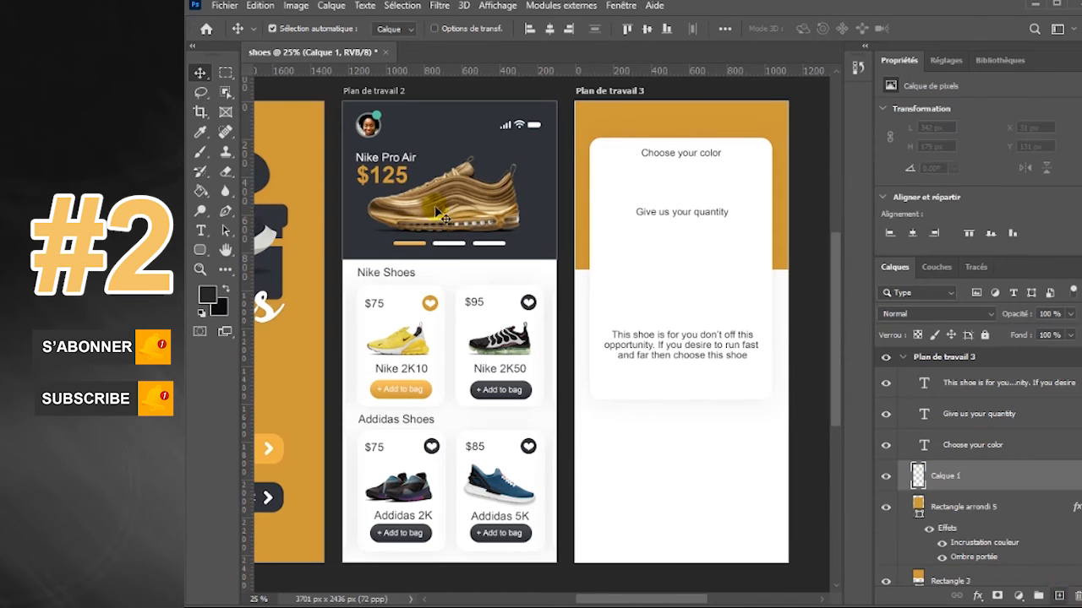
pyautogui.click(225, 6)
pyautogui.click(284, 299)
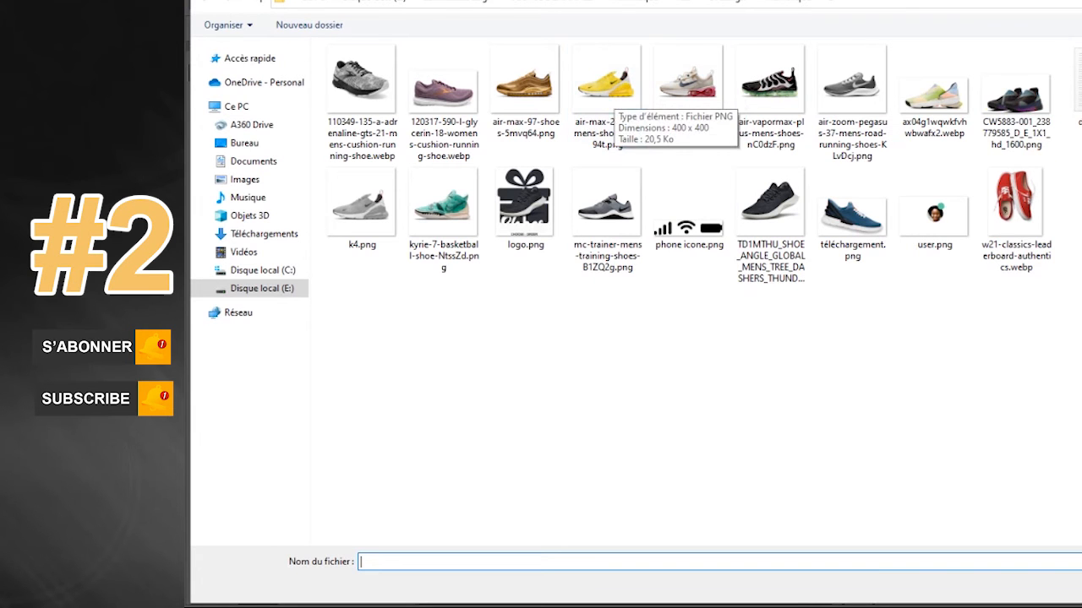
pyautogui.press('Return')
pyautogui.moveTo(685, 312); pyautogui.dragTo(625, 187)
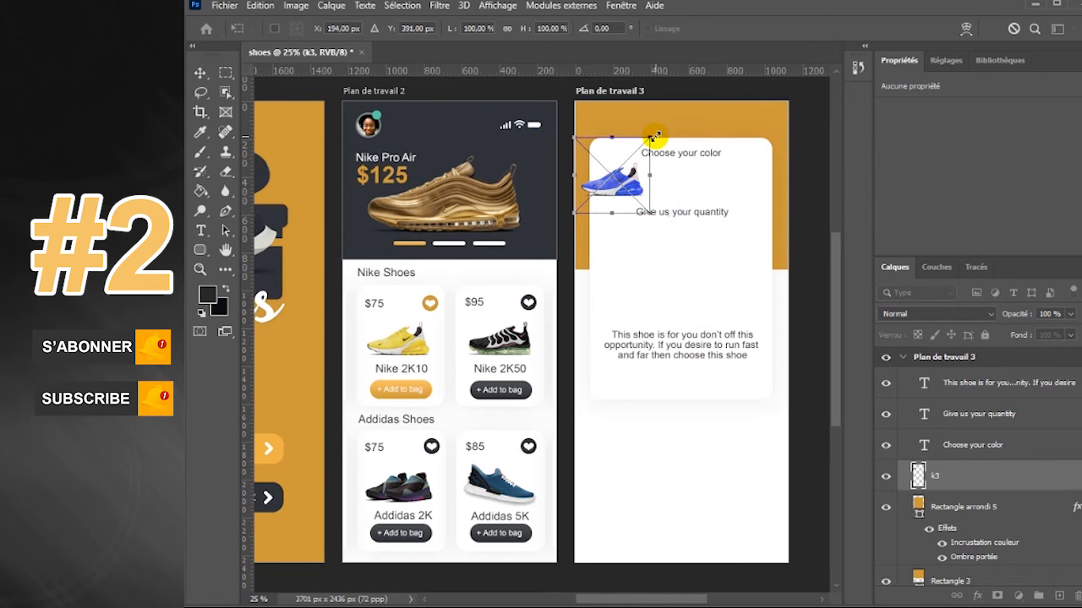
pyautogui.press('Return')
# Place the orange shoe image k2 on a new layer and align it beside the blue shoe, centered under "Choose your color".
pyautogui.click(1058, 596)
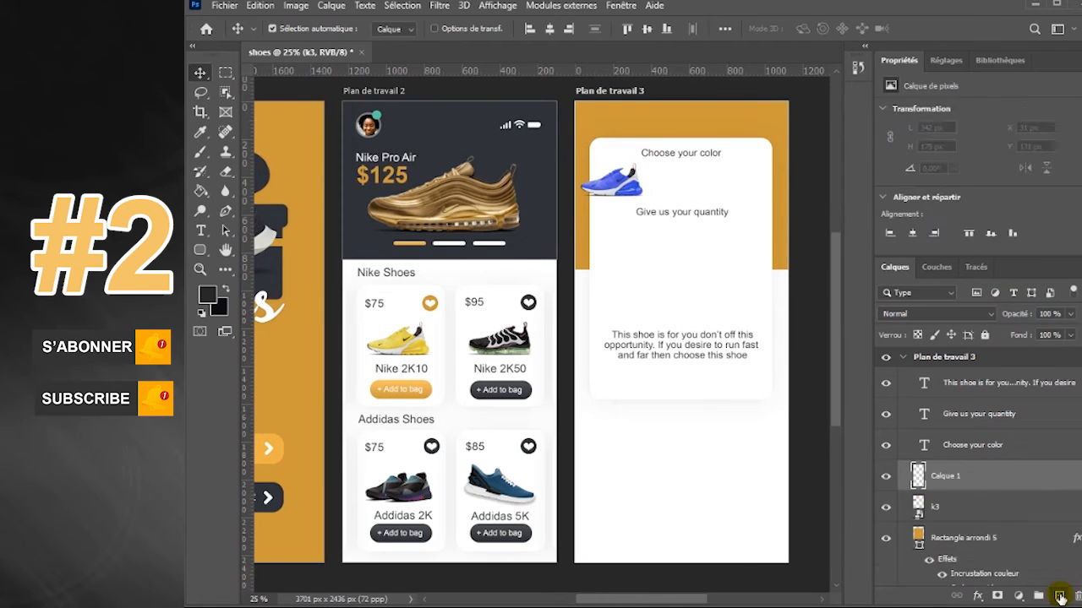
pyautogui.click(228, 8)
pyautogui.click(358, 307)
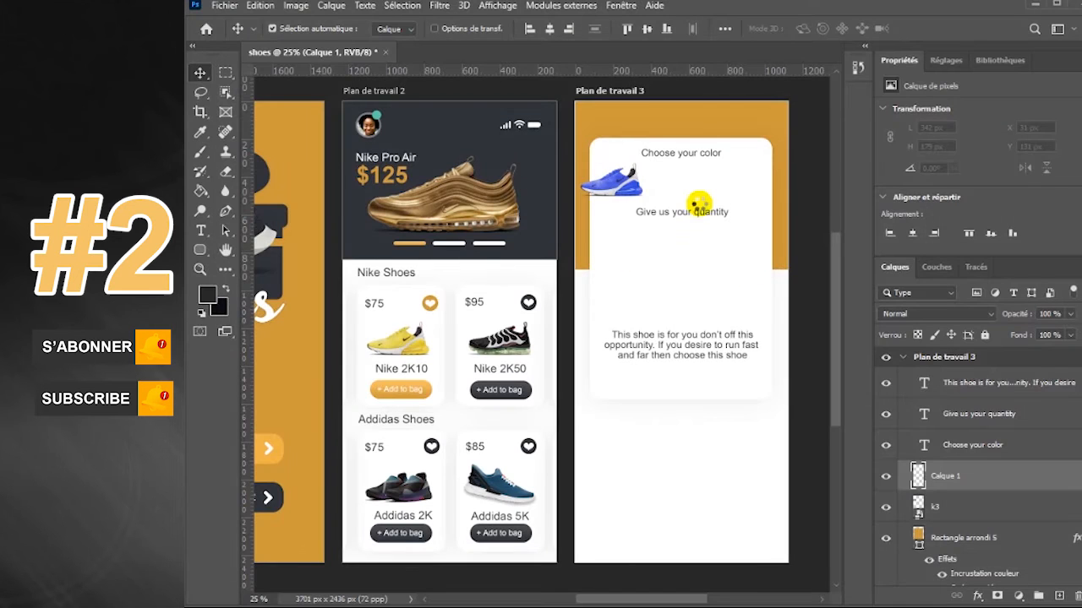
pyautogui.moveTo(688, 340); pyautogui.dragTo(686, 180)
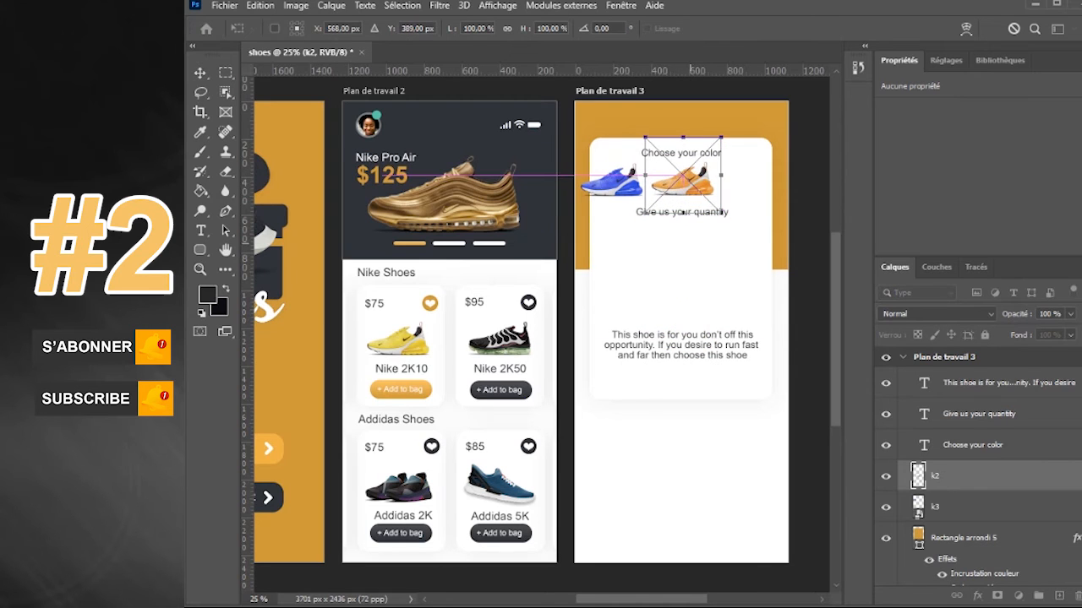
pyautogui.press('Return')
# Place the grey shoe image k4.png at the right end of the shoe row and nudge the blue shoe to X 37 px, Y 322 px.
pyautogui.click(1060, 596)
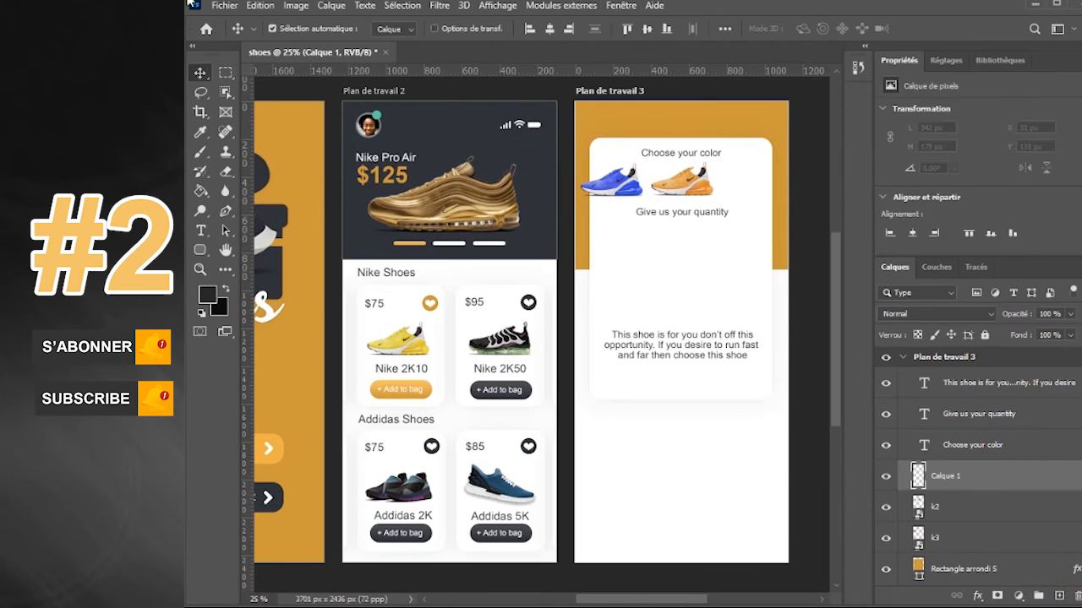
pyautogui.click(224, 5)
pyautogui.click(705, 414)
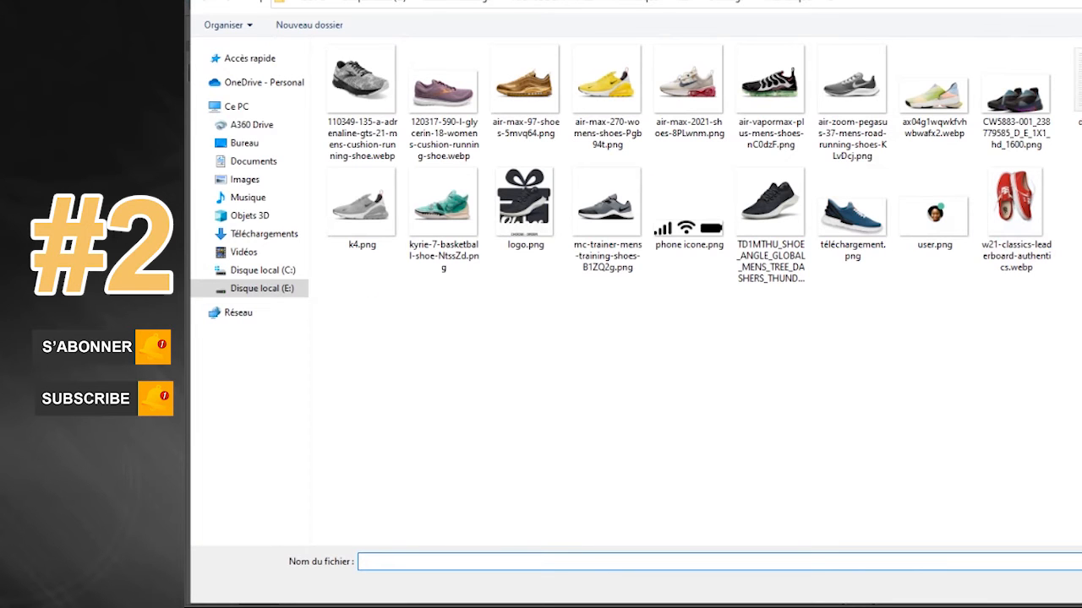
pyautogui.doubleClick(362, 207)
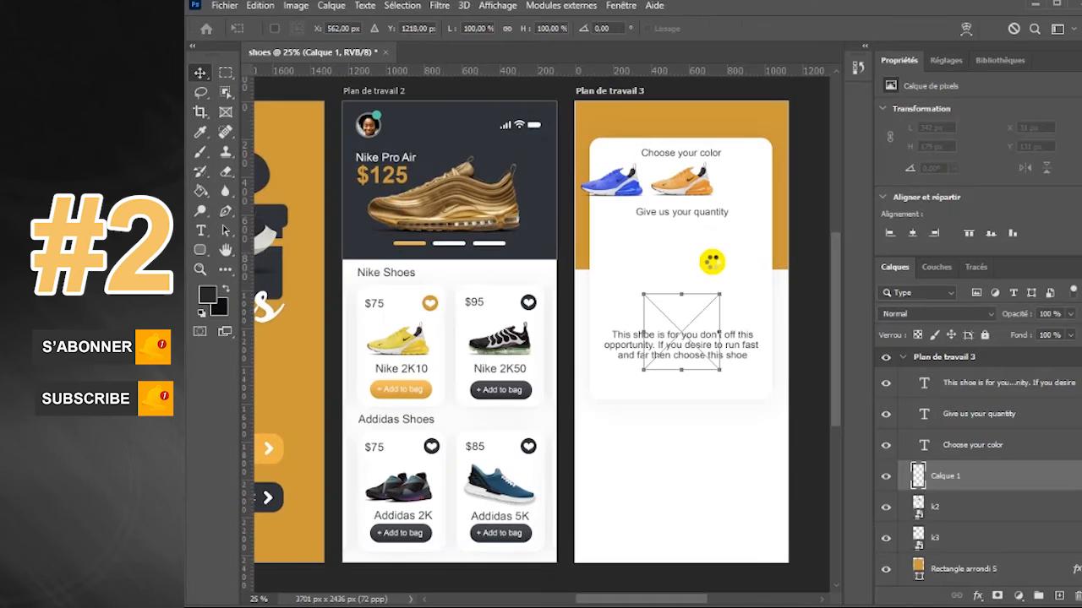
pyautogui.moveTo(691, 348); pyautogui.dragTo(753, 191)
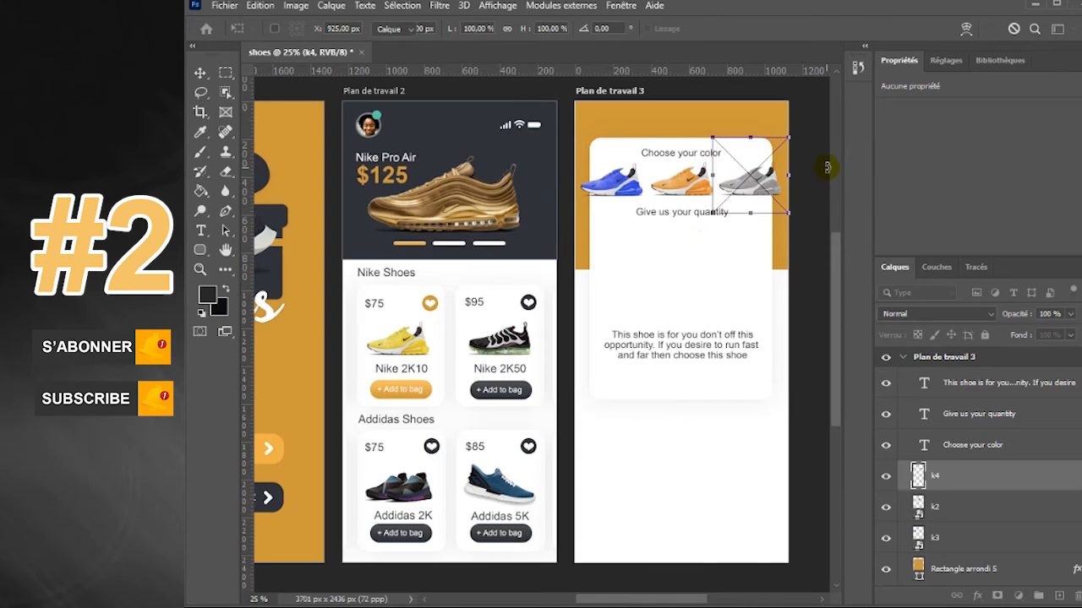
pyautogui.press('Return')
pyautogui.click(961, 539)
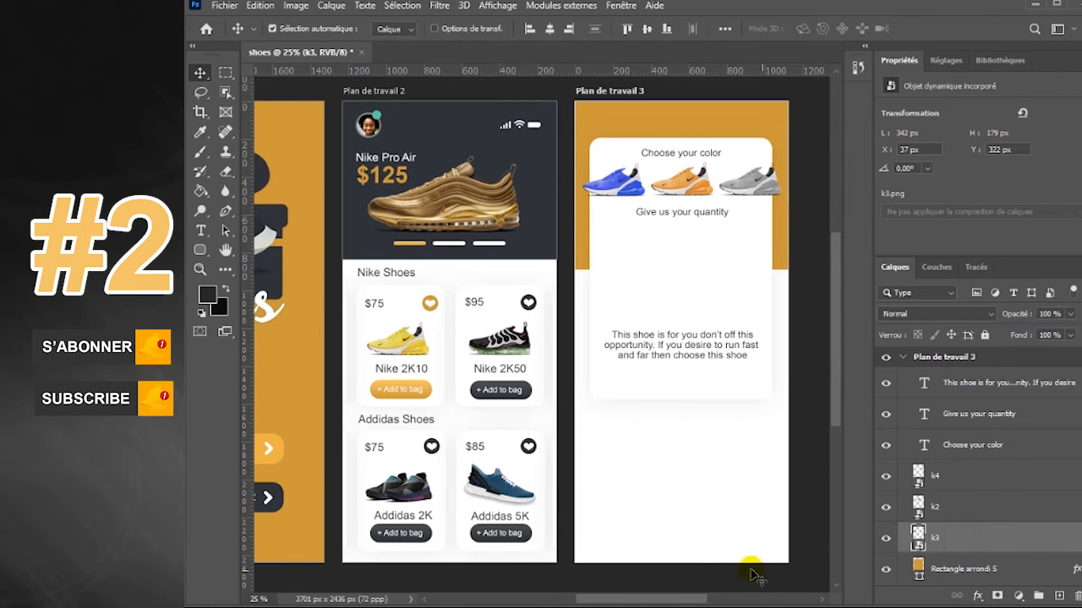
pyautogui.click(676, 284)
# Place the yellow air-max-270-womens-shoes-Pgb94t.png above the description, scaled to about 164%.
pyautogui.click(947, 434)
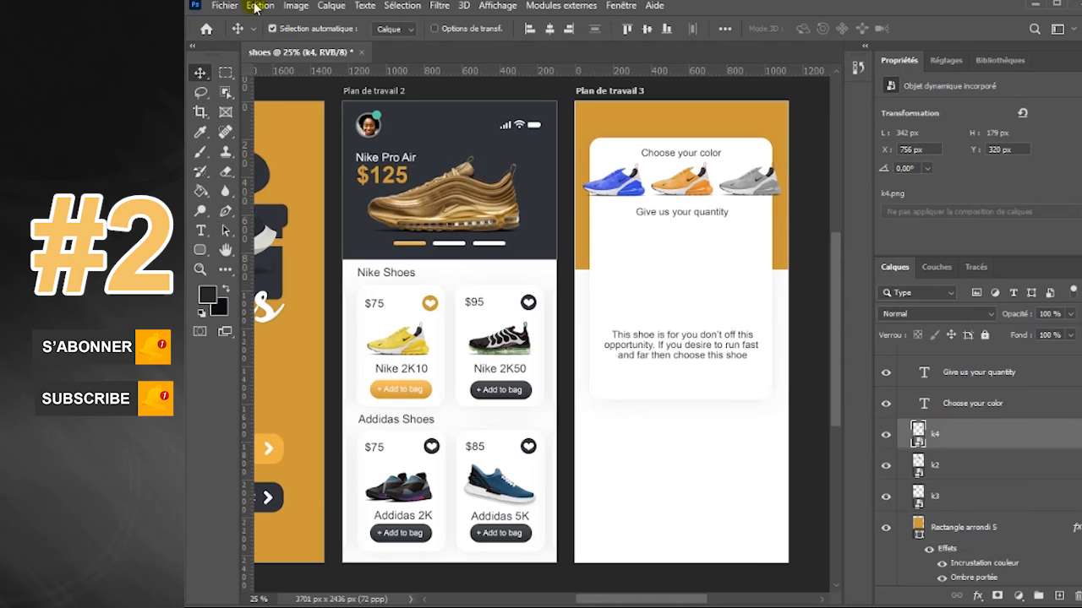
pyautogui.click(225, 5)
pyautogui.click(254, 305)
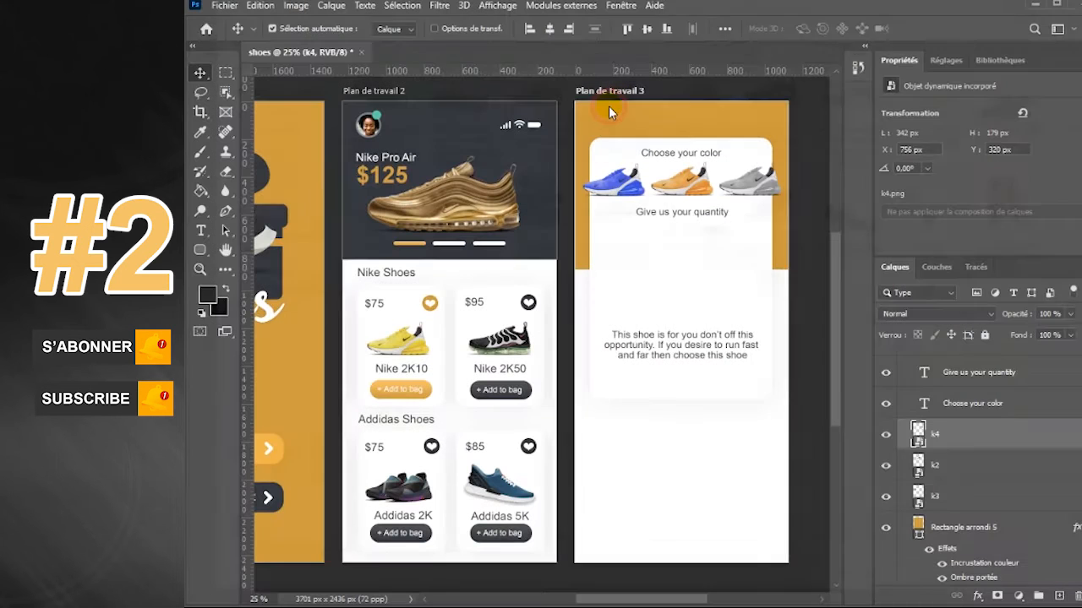
pyautogui.moveTo(698, 341); pyautogui.dragTo(694, 289)
pyautogui.moveTo(717, 241); pyautogui.dragTo(746, 220)
pyautogui.hotkey('ctrl', 'z')
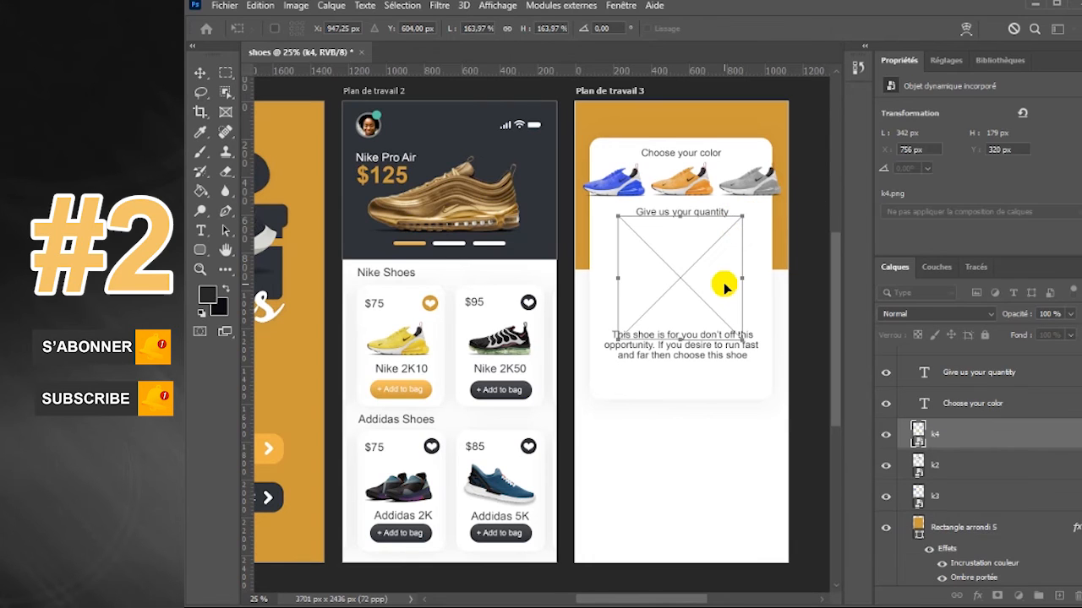
pyautogui.press('Return')
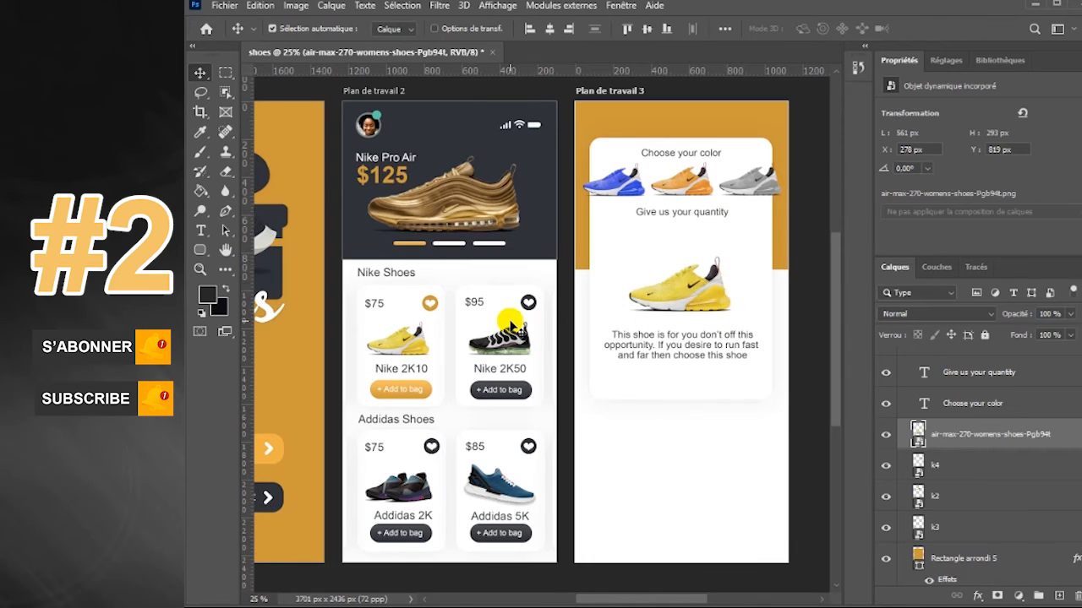
# Add the price text "$75" above the yellow shoe's toe and enlarge it to about 284%.
pyautogui.click(201, 230)
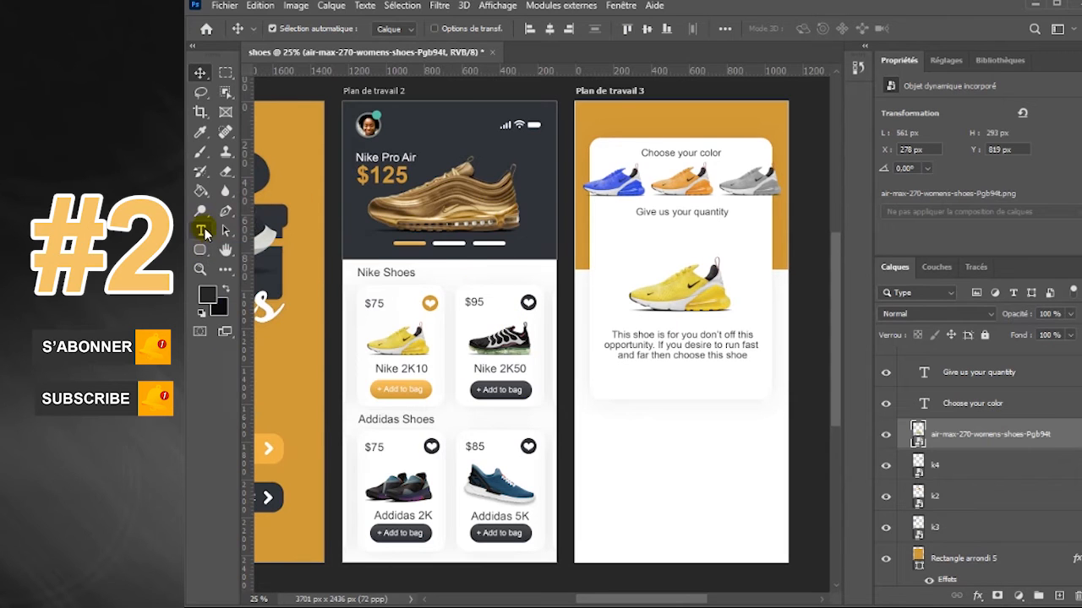
pyautogui.click(639, 257)
pyautogui.click(640, 257)
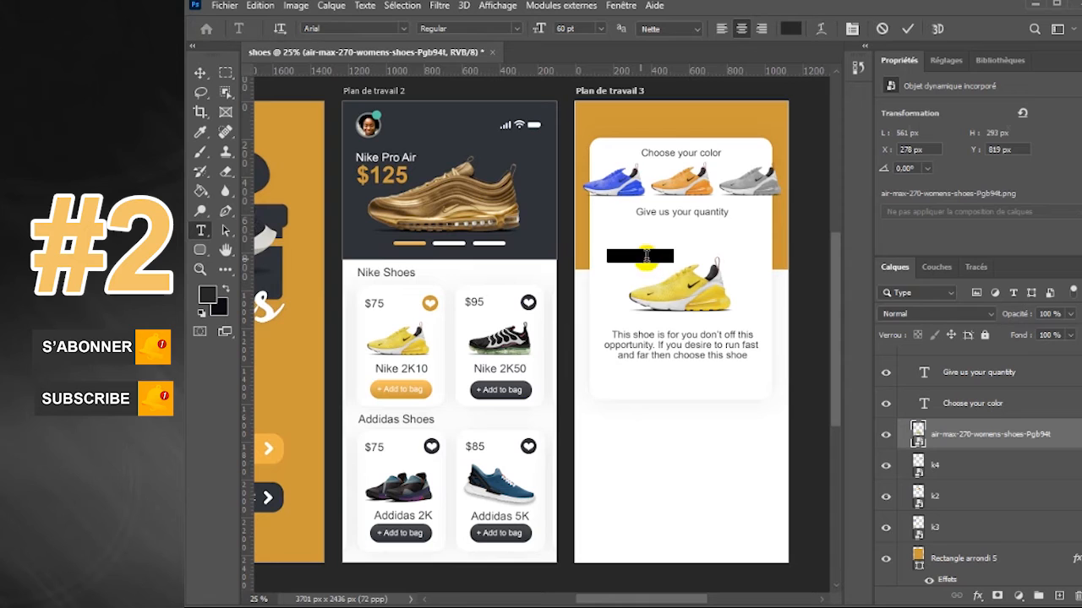
pyautogui.moveTo(672, 256); pyautogui.dragTo(589, 264)
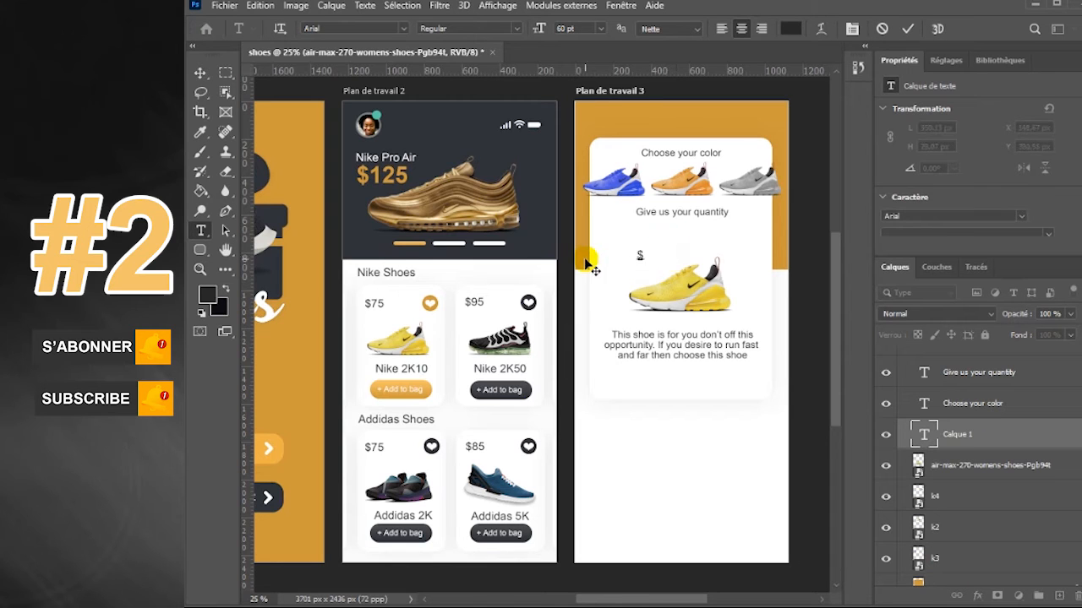
pyautogui.write('$75')
pyautogui.click(199, 74)
pyautogui.moveTo(639, 257); pyautogui.dragTo(677, 239)
pyautogui.hotkey('ctrl', 't')
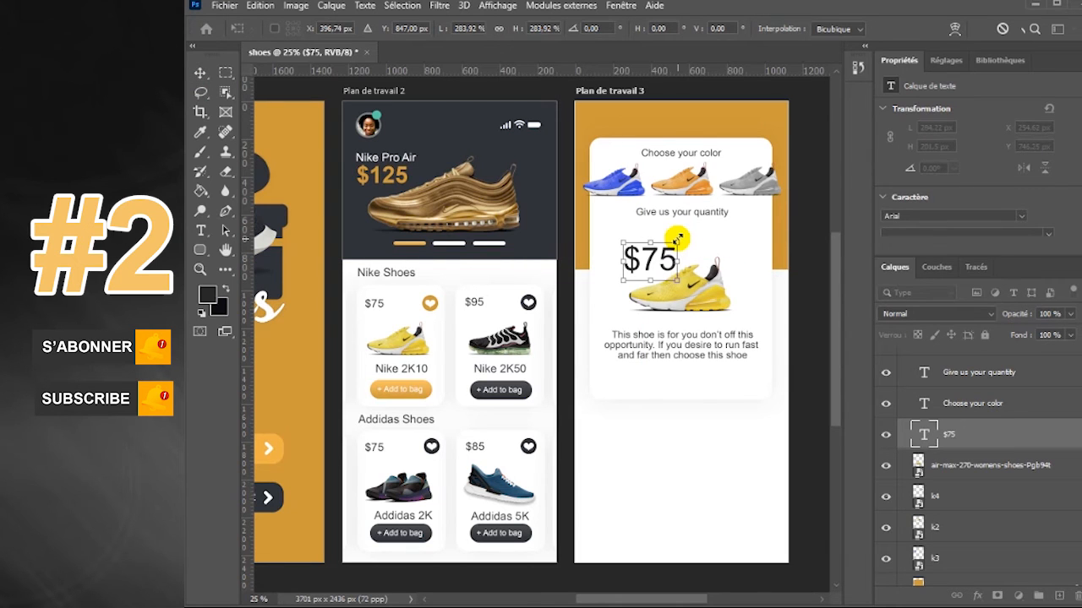
pyautogui.press('Return')
# Duplicate the "Choose your color" text near the $75 price and change the copy to "Nike 2K10".
pyautogui.moveTo(674, 158); pyautogui.dragTo(635, 238)
pyautogui.press('t')
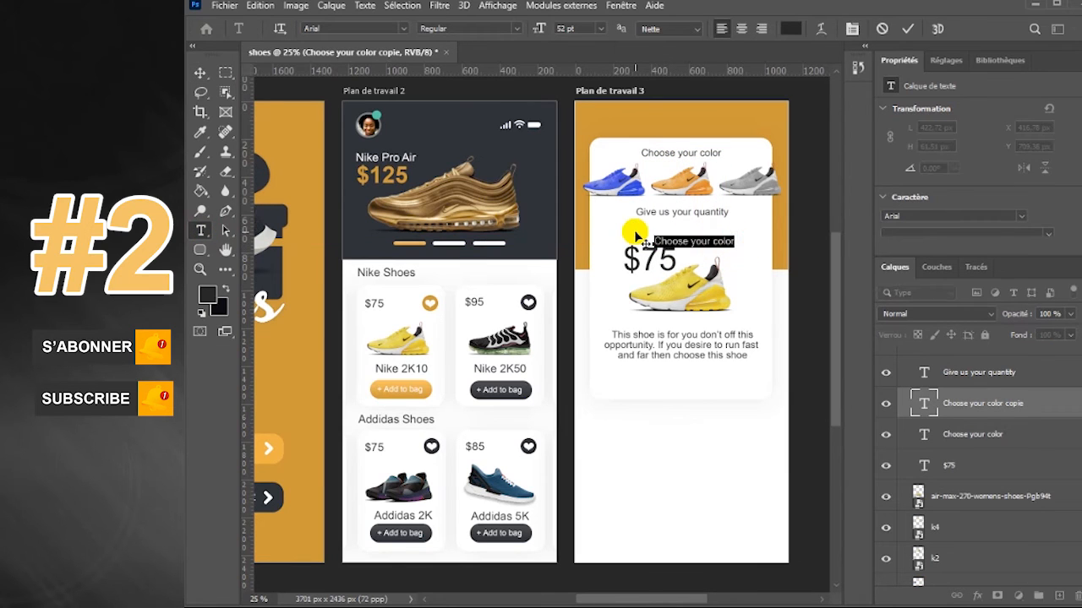
pyautogui.write('N')
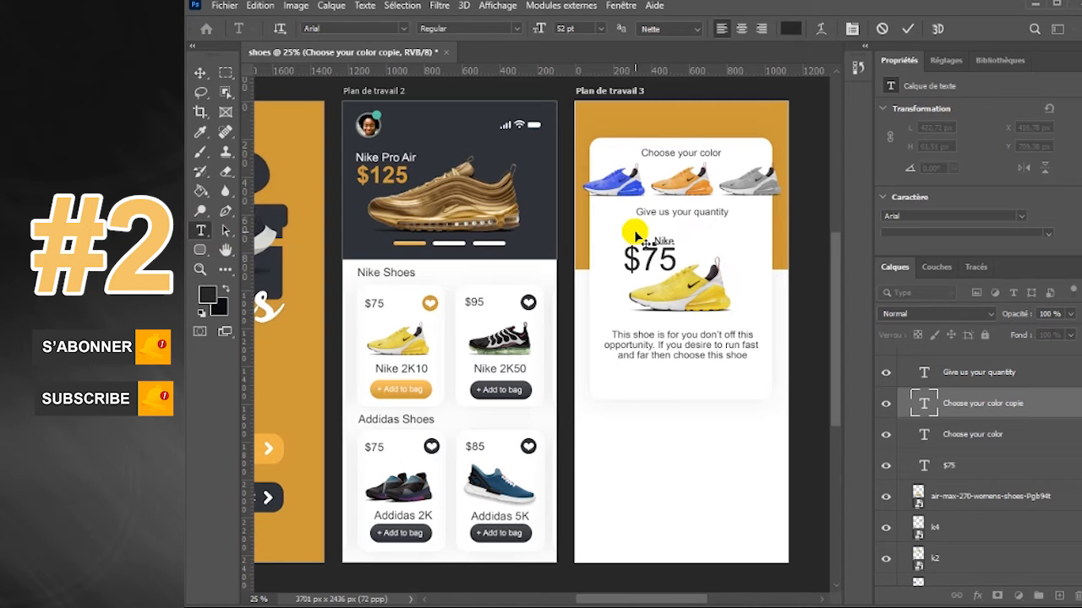
pyautogui.write('ike 2K10')
# Move the "Nike 2K10" text directly beneath the $75 price and shift the yellow shoe slightly down to X 290 px, Y 870 px.
pyautogui.click(200, 75)
pyautogui.moveTo(688, 237); pyautogui.dragTo(715, 310)
pyautogui.hotkey('ctrl', 'z')
pyautogui.click(668, 286)
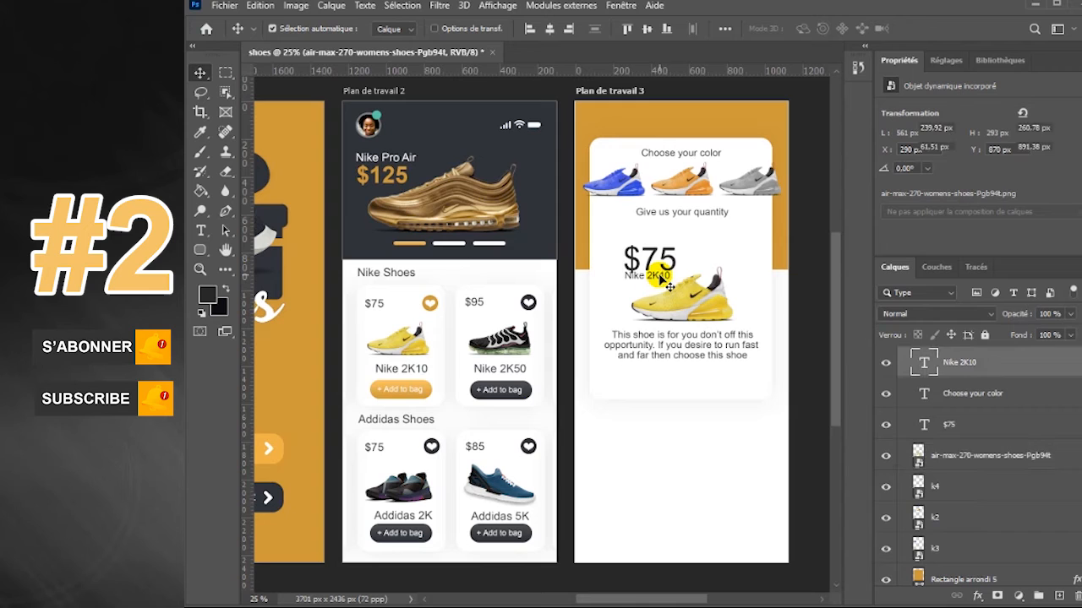
# Enlarge the "Nike 2K10" text to about 109% so it fits the width of the price above it.
pyautogui.hotkey('ctrl', 't')
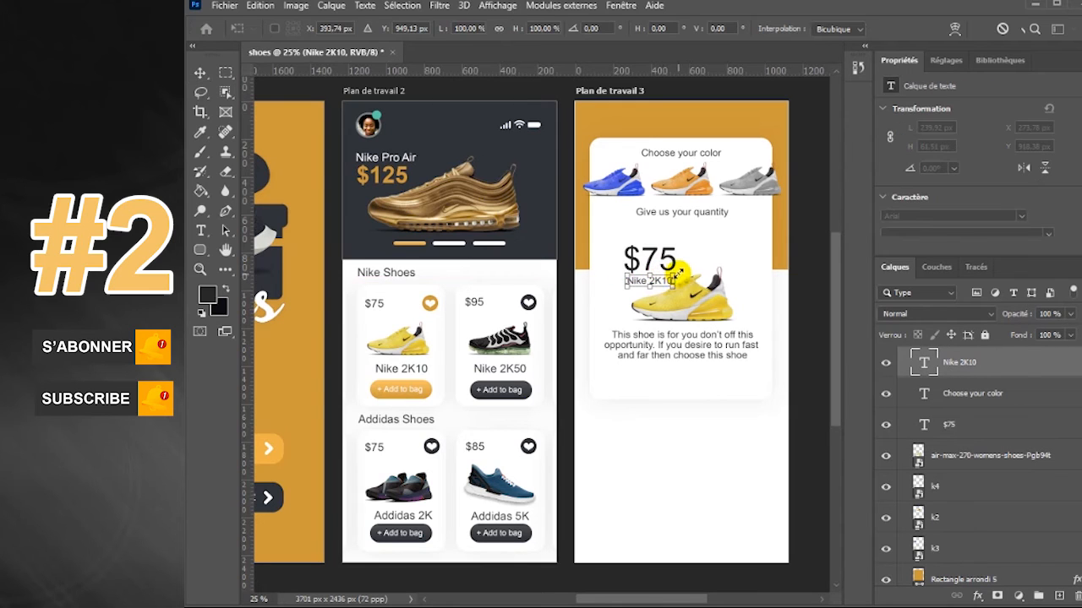
pyautogui.moveTo(679, 269); pyautogui.dragTo(680, 267)
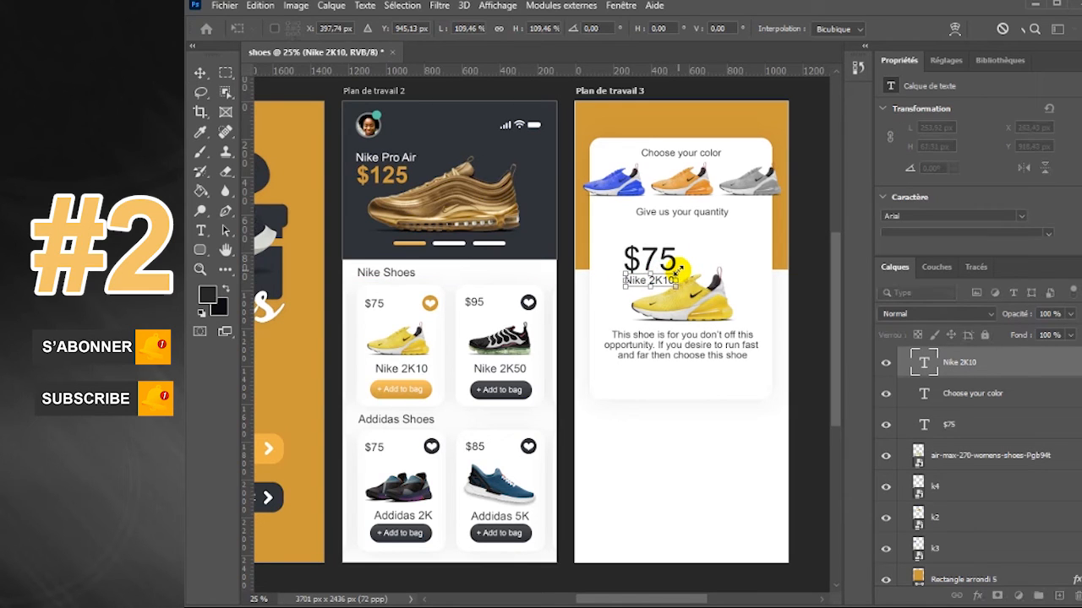
pyautogui.press('Return')
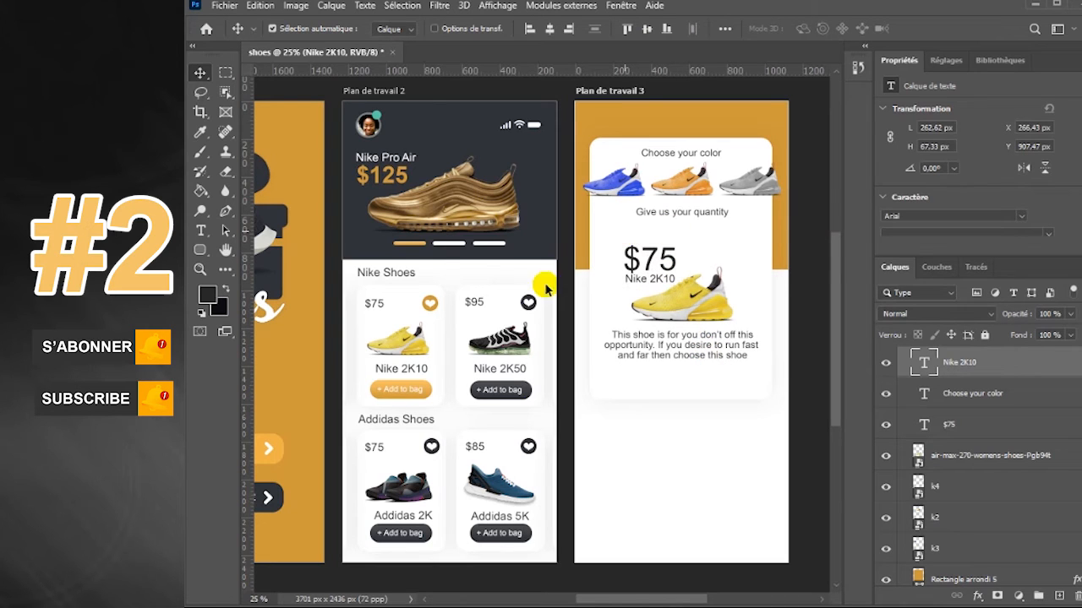
# Add the text "- 2 +" and centre it directly beneath "Give us your quantity".
pyautogui.press('t')
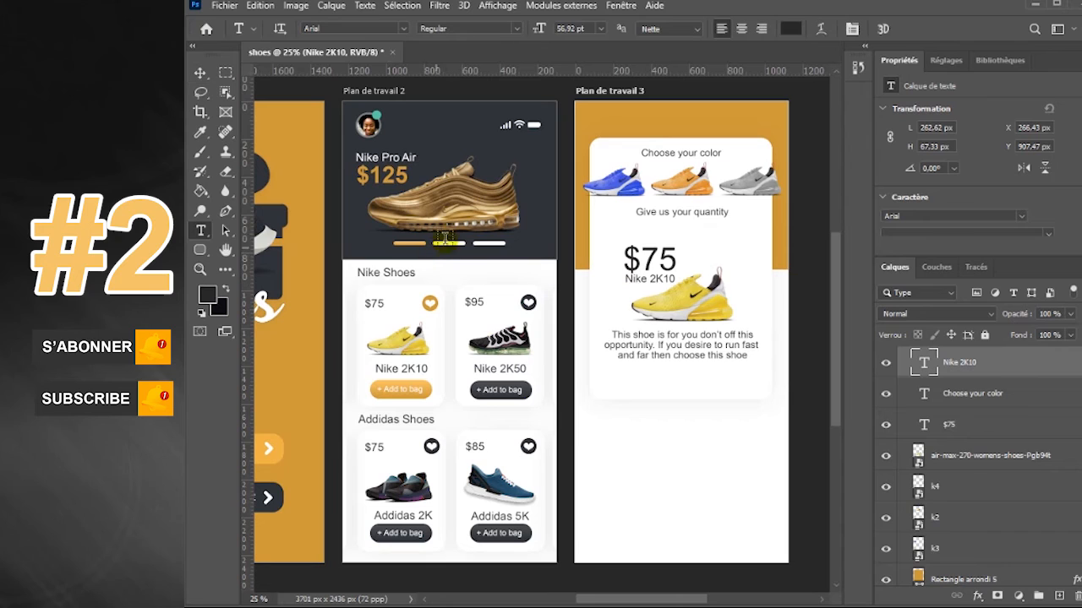
pyautogui.click(664, 235)
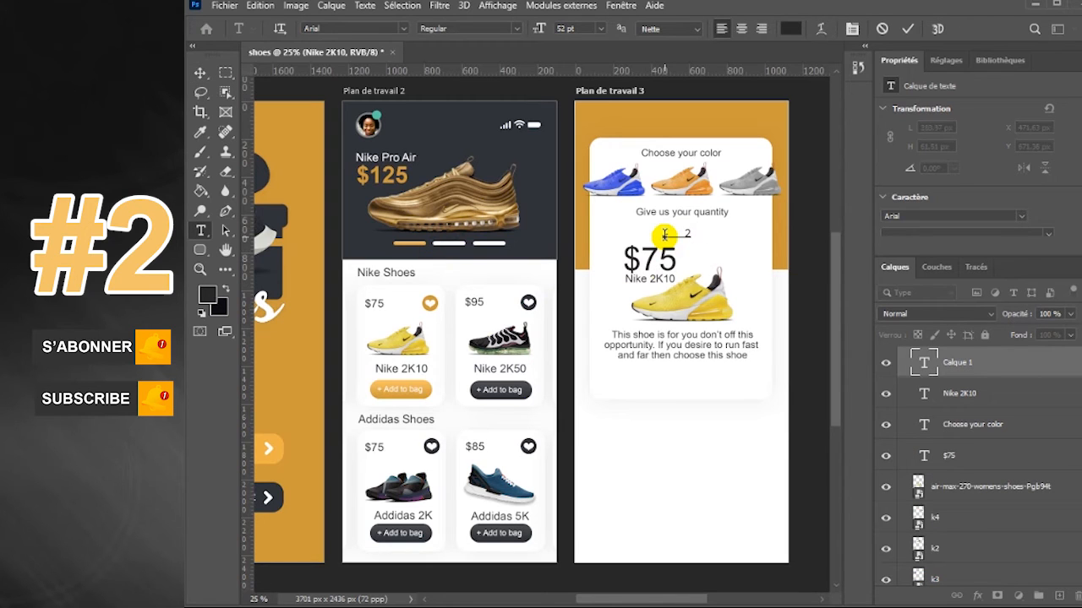
pyautogui.click(201, 74)
pyautogui.moveTo(688, 235); pyautogui.dragTo(681, 230)
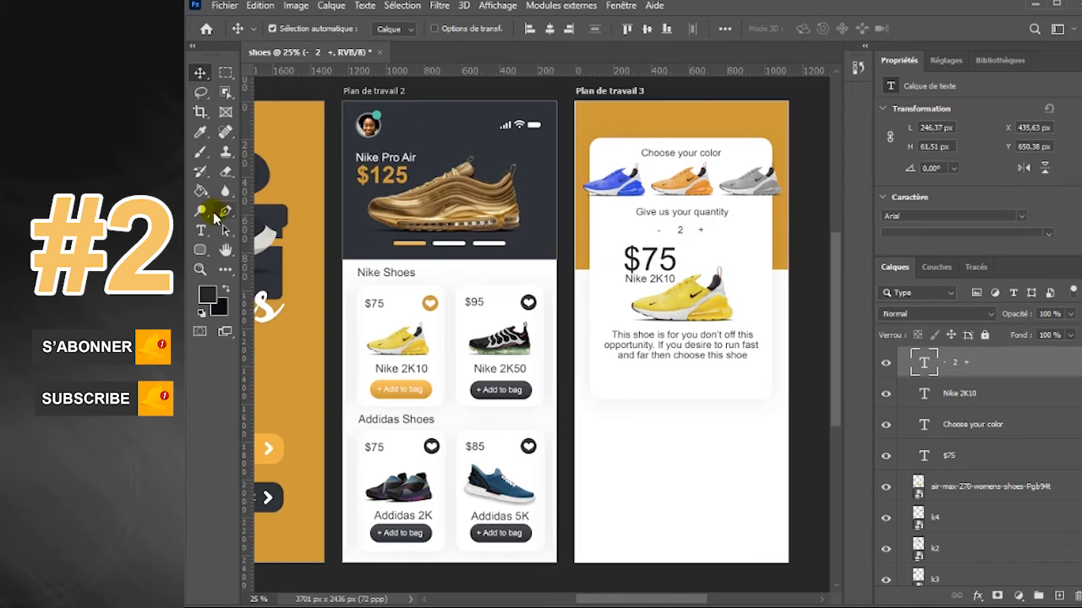
# Draw an orange rounded rectangle about 329 x 76 px over the "- 2 +" text and place the text layer above it.
pyautogui.click(201, 250)
pyautogui.moveTo(649, 223); pyautogui.dragTo(712, 237)
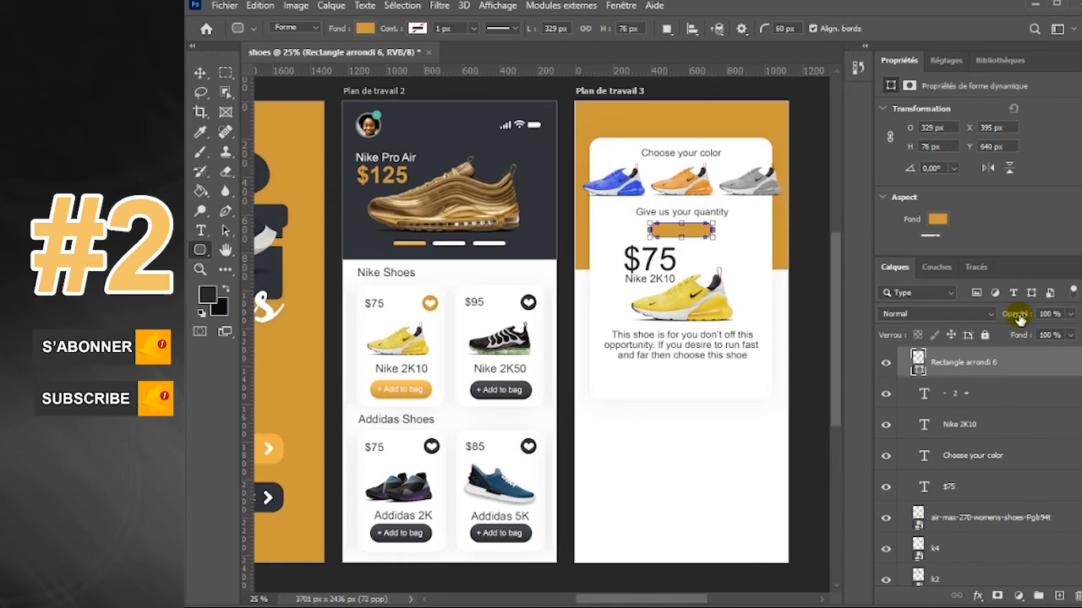
pyautogui.doubleClick(1012, 363)
pyautogui.click(981, 234)
pyautogui.moveTo(995, 398); pyautogui.dragTo(889, 364)
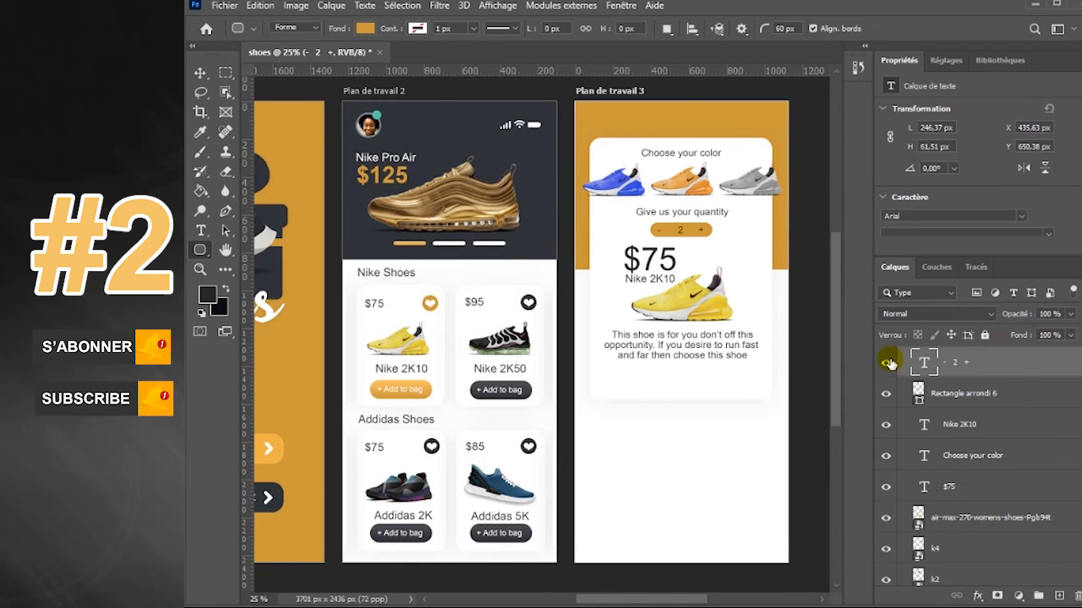
# Change the "- 2 +" text color to white.
pyautogui.press('t')
pyautogui.click(790, 29)
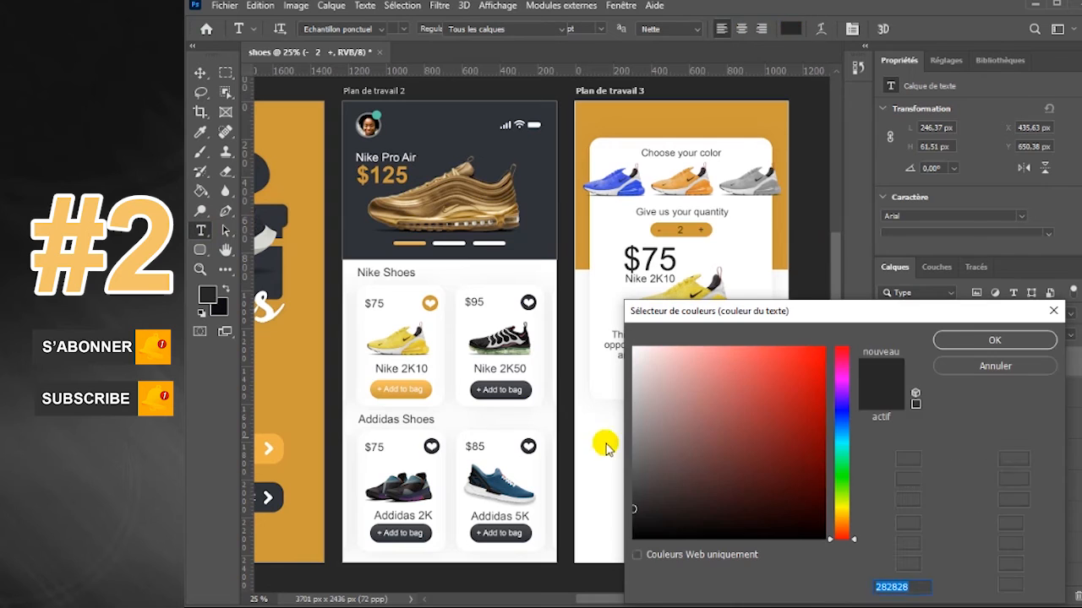
pyautogui.click(1033, 341)
pyautogui.click(200, 73)
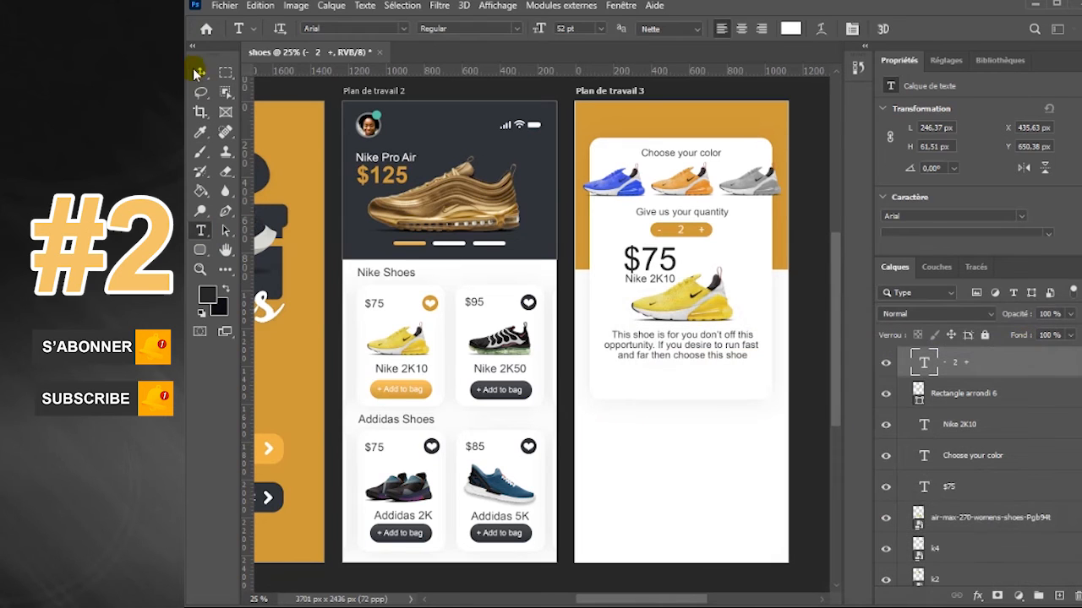
pyautogui.click(1027, 399)
pyautogui.moveTo(680, 230); pyautogui.dragTo(717, 389)
pyautogui.hotkey('ctrl', 'z')
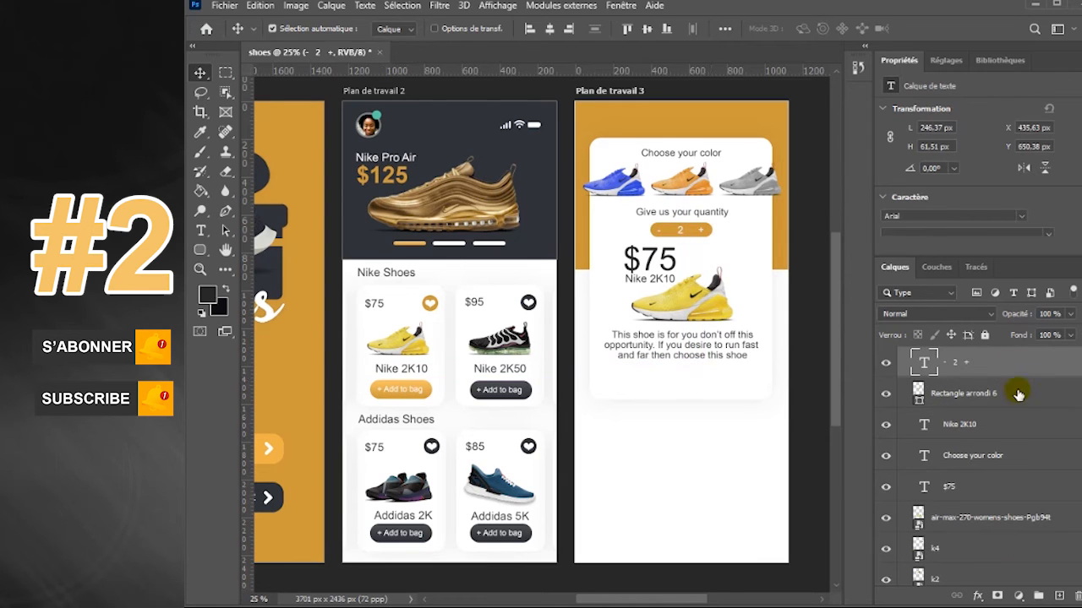
# Draw an orange rounded rectangle about 585 x 116 px beneath the shoe description as a button.
pyautogui.click(1017, 391)
pyautogui.click(201, 250)
pyautogui.moveTo(631, 370); pyautogui.dragTo(740, 388)
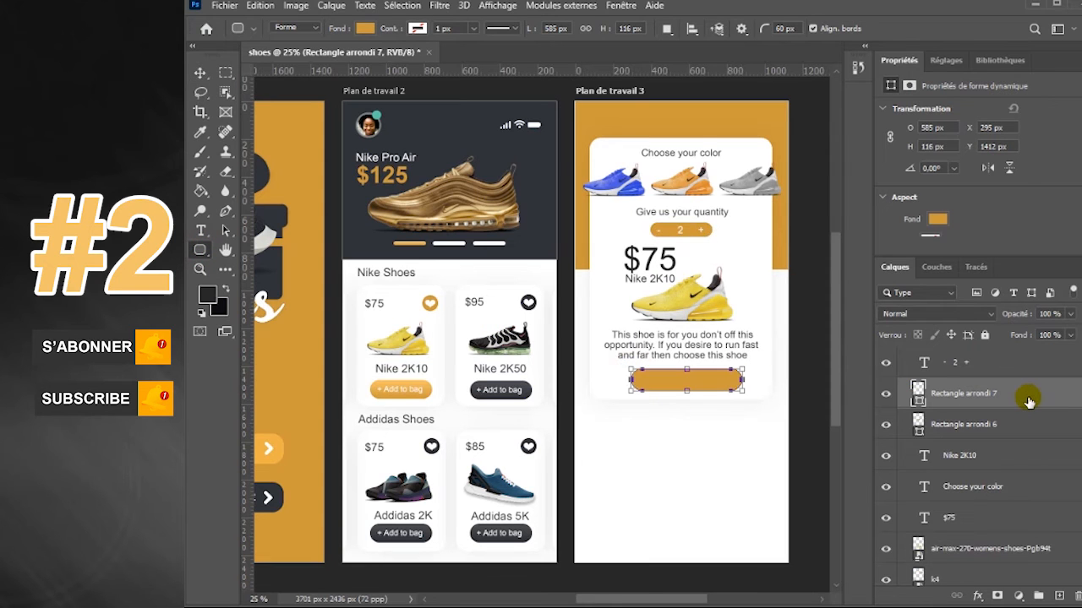
# Add a gradient overlay to the new button and sample its first color stop from the orange "+ Add to bag" button.
pyautogui.doubleClick(1029, 402)
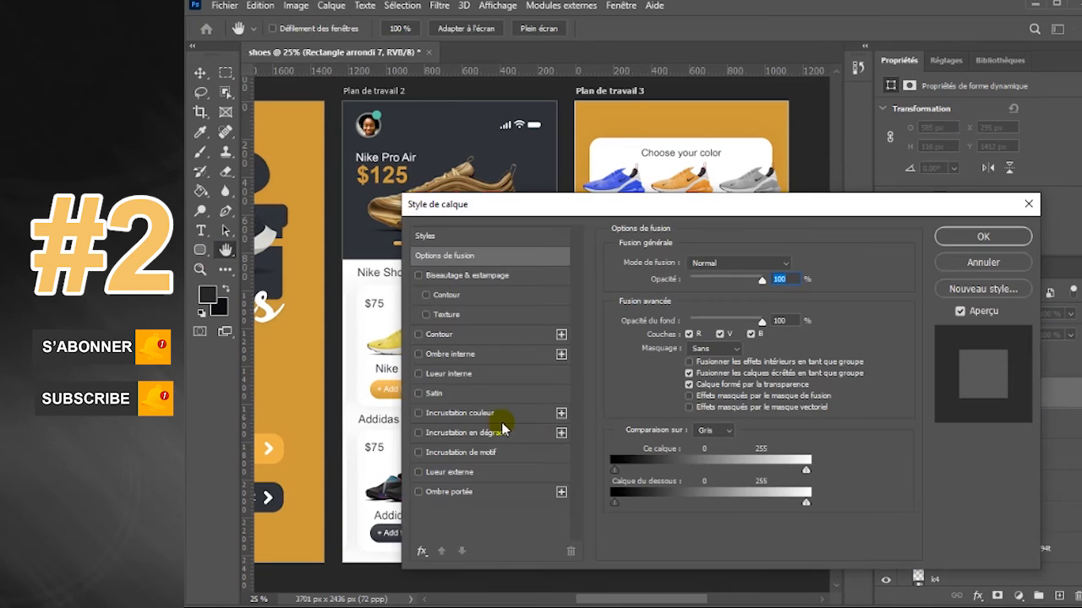
pyautogui.click(434, 434)
pyautogui.moveTo(637, 113); pyautogui.dragTo(791, 191)
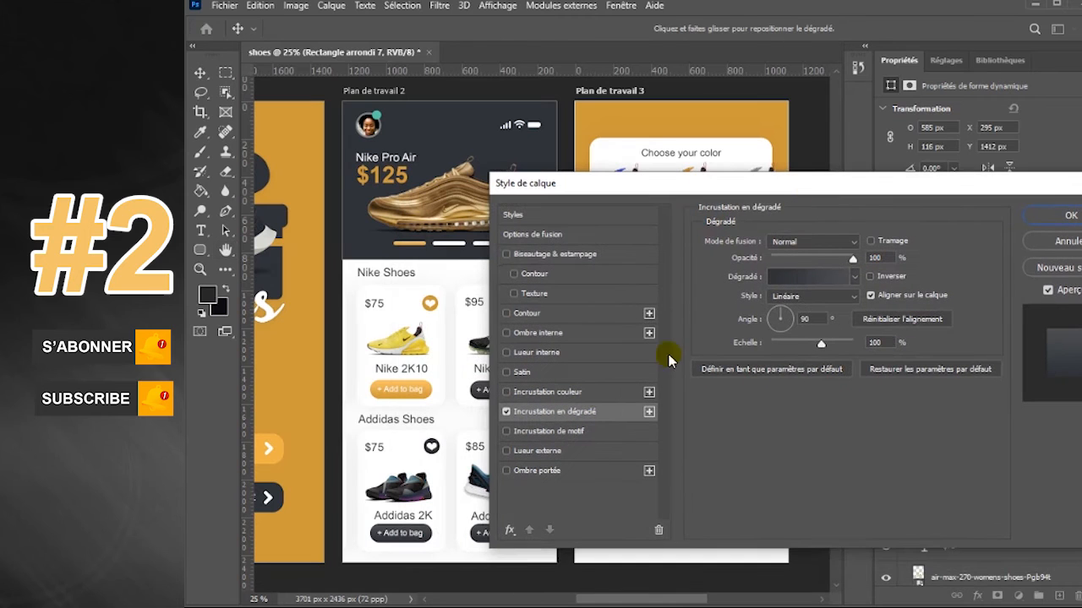
pyautogui.click(799, 284)
pyautogui.click(695, 357)
pyautogui.click(398, 391)
pyautogui.click(1001, 343)
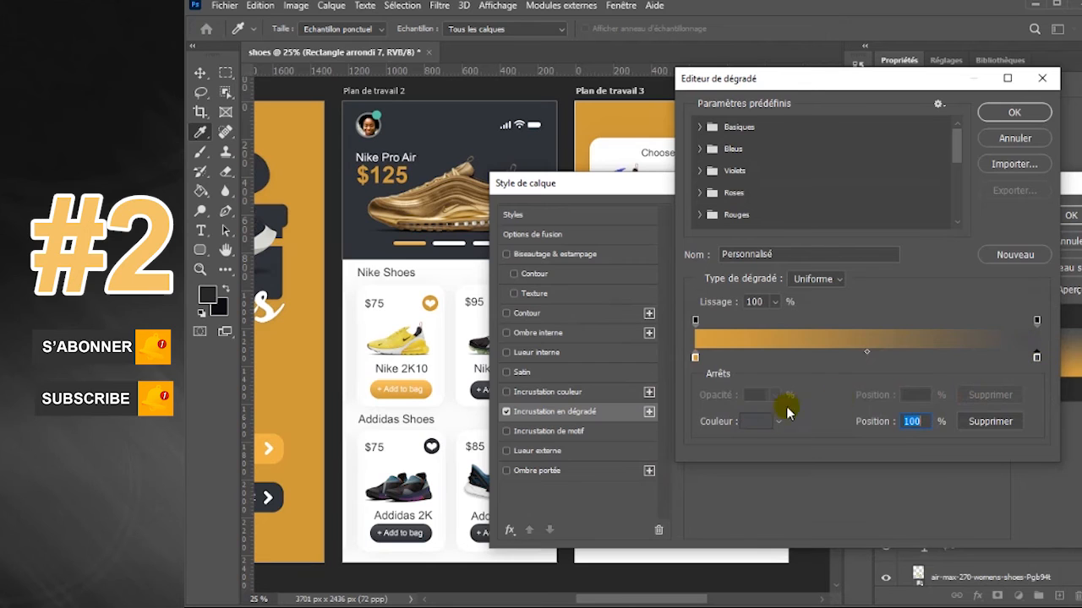
# Set the gradient's end stop to #f6bf5e, apply the overlay, and centre the button beneath the description.
pyautogui.click(756, 421)
pyautogui.click(414, 387)
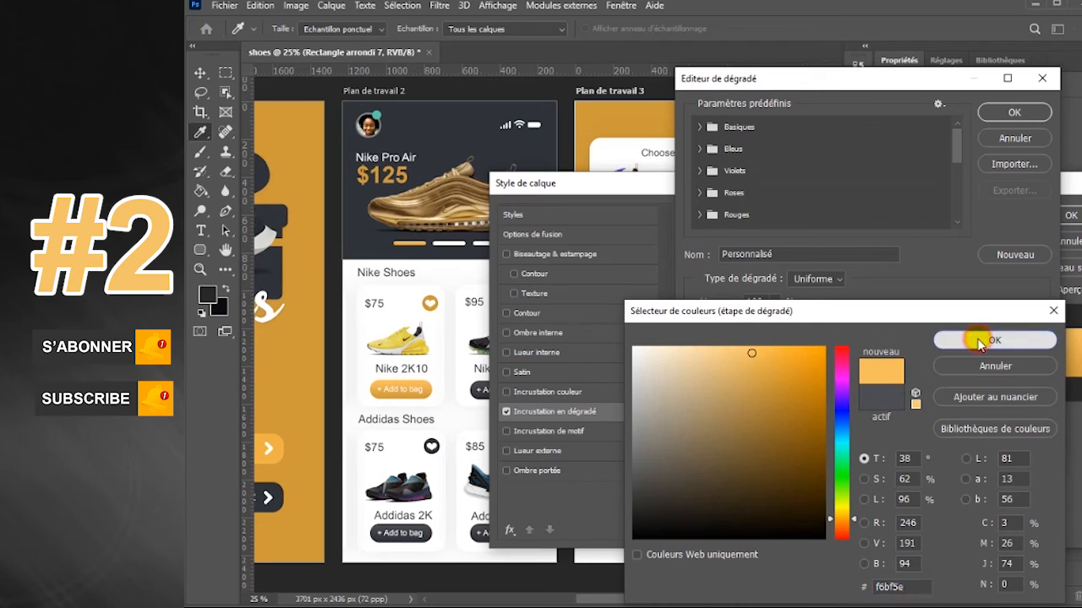
pyautogui.click(979, 341)
pyautogui.click(1004, 114)
pyautogui.click(1033, 216)
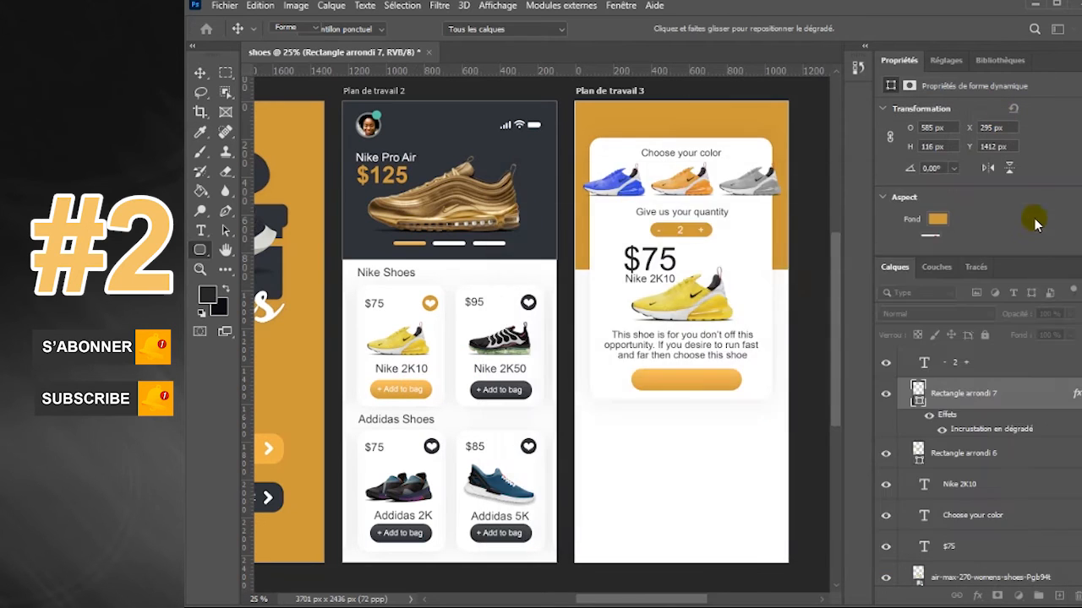
pyautogui.click(201, 76)
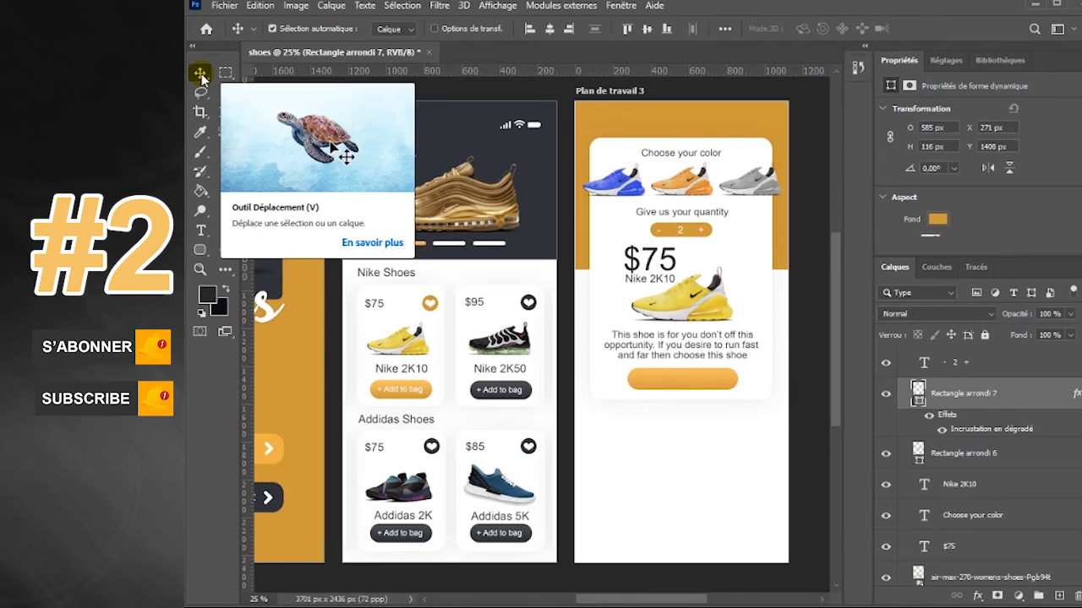
pyautogui.click(684, 459)
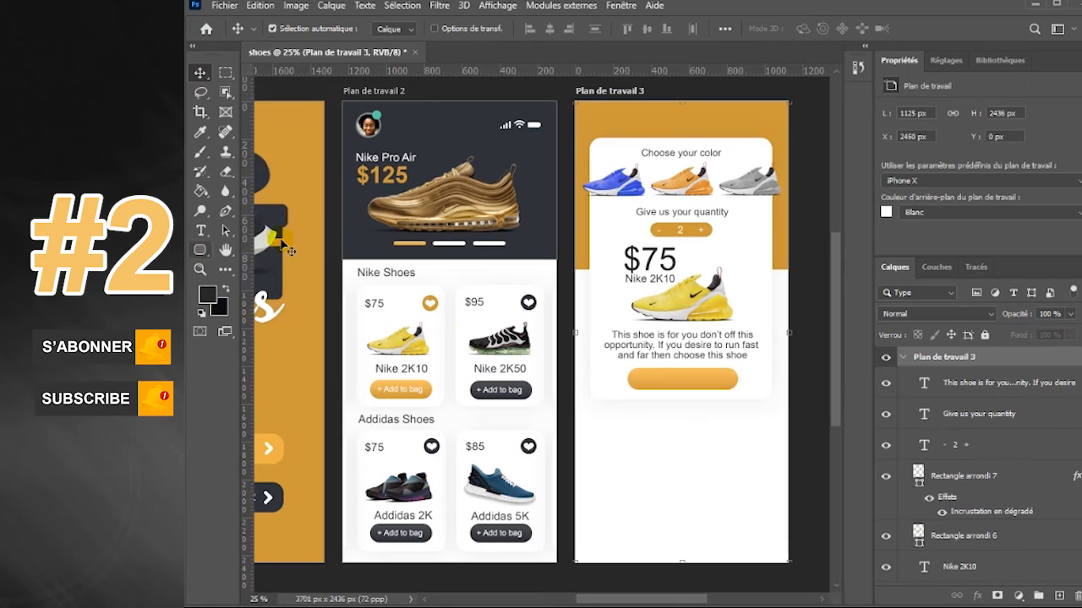
# Duplicate the "Give us your quantity" text onto the orange button, change the copy to "Add to bag", and shift it toward the button's centre.
pyautogui.moveTo(691, 216); pyautogui.dragTo(627, 374)
pyautogui.press('t')
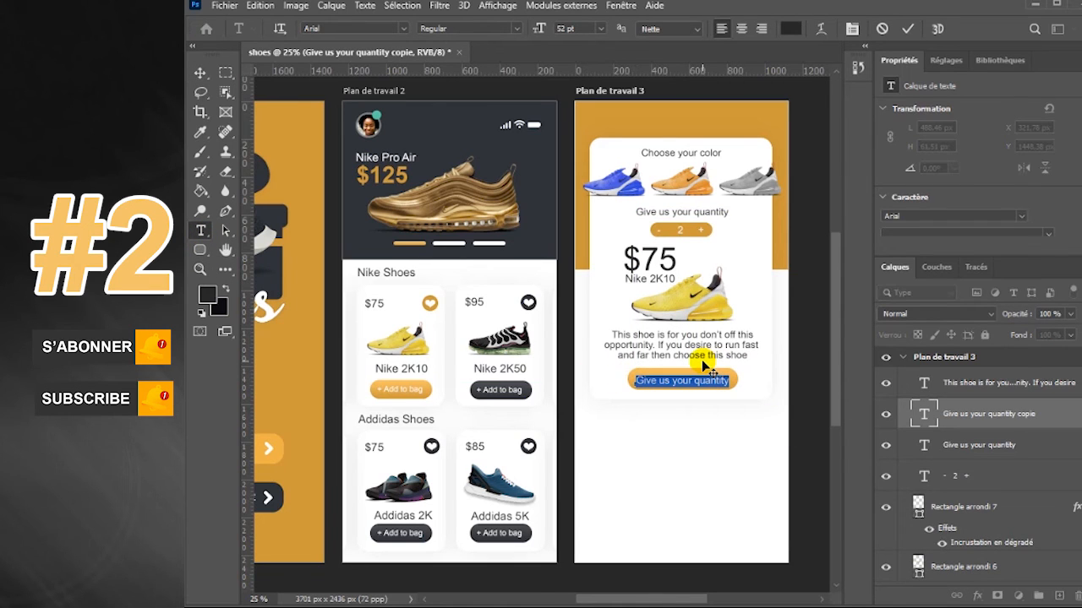
pyautogui.press('BackSpace')
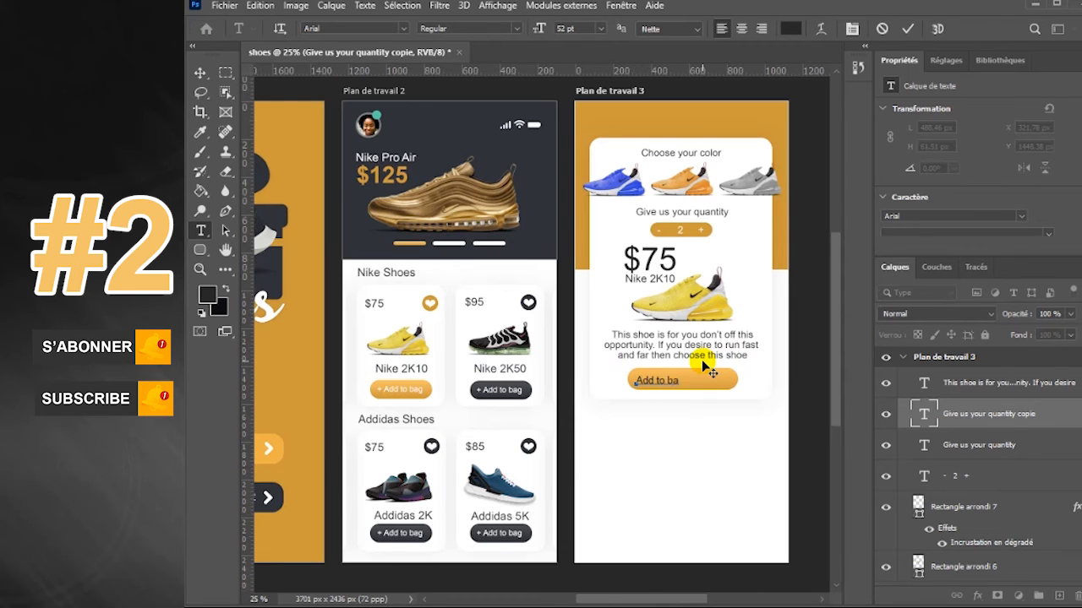
pyautogui.click(200, 74)
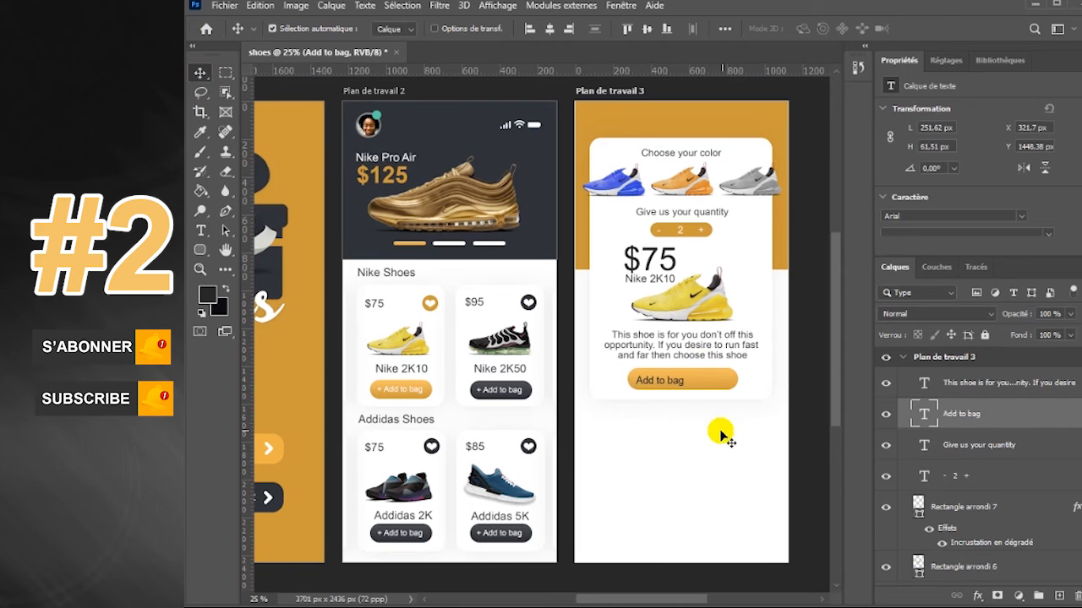
pyautogui.moveTo(652, 381); pyautogui.dragTo(683, 383)
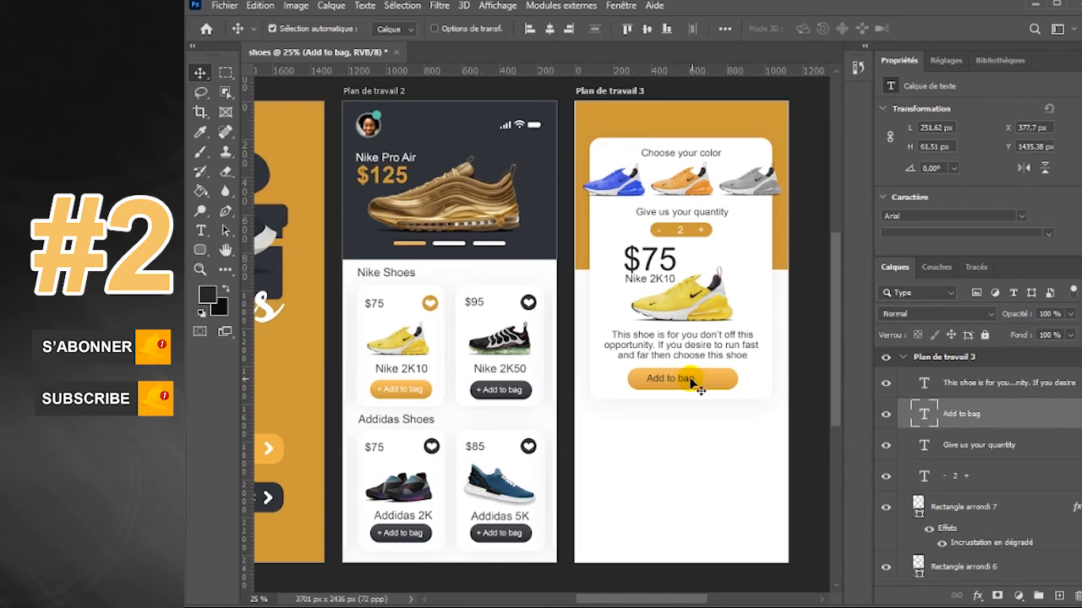
# Color the "Add to bag" text white (#ffffff) and nudge it to about X 415 px on the button.
pyautogui.click(200, 230)
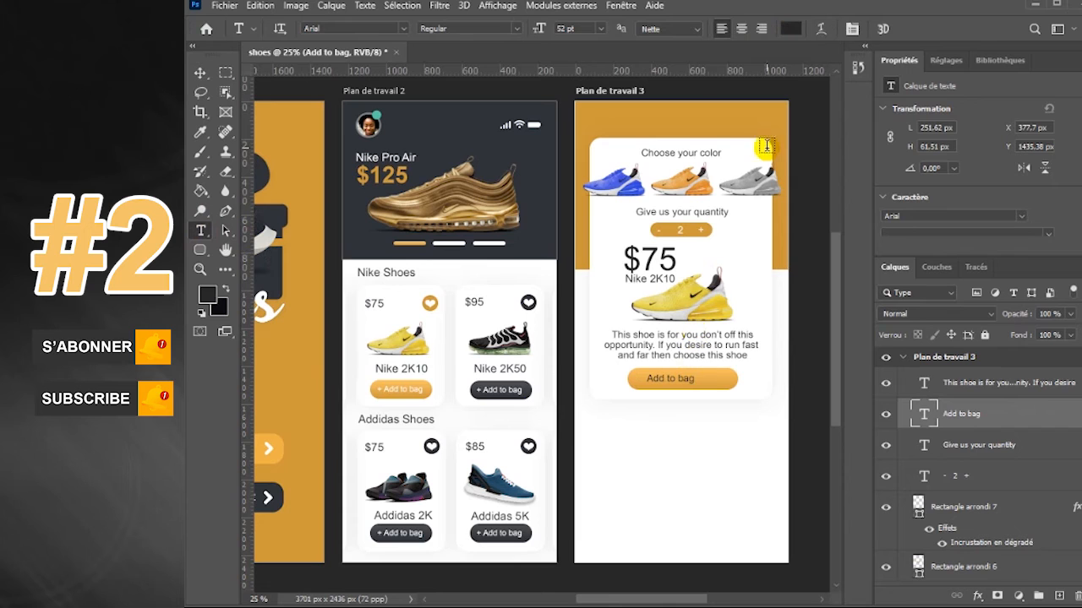
pyautogui.click(787, 32)
pyautogui.click(601, 458)
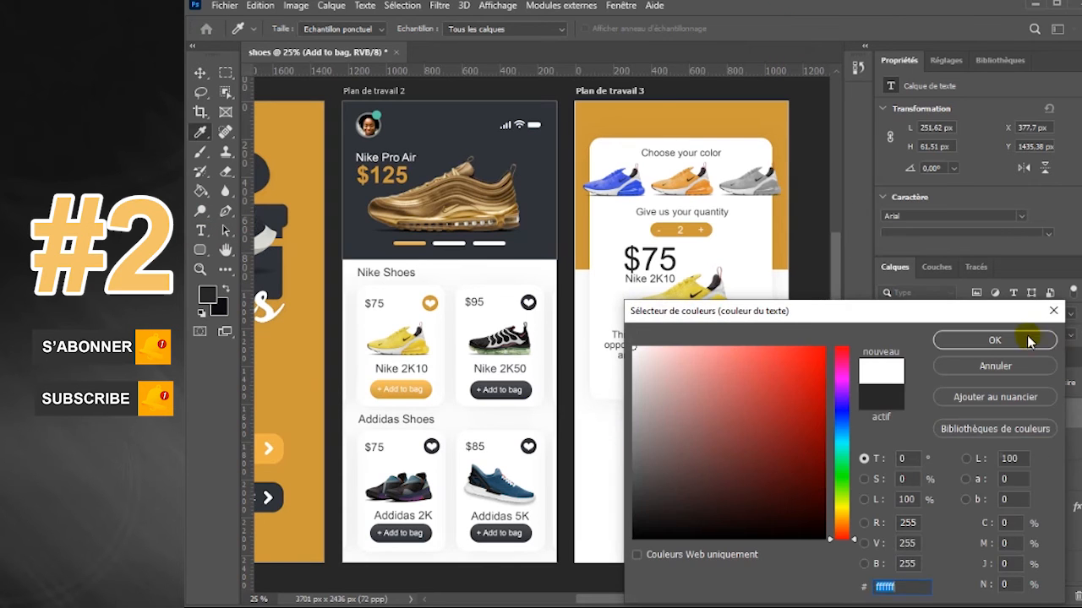
pyautogui.click(1028, 340)
pyautogui.press('v')
pyautogui.moveTo(690, 380); pyautogui.dragTo(696, 381)
# Choose the Shopping Basket custom shape from the Shapes4FREE-ecommerce set, with the large orange button's layer active.
pyautogui.click(1018, 508)
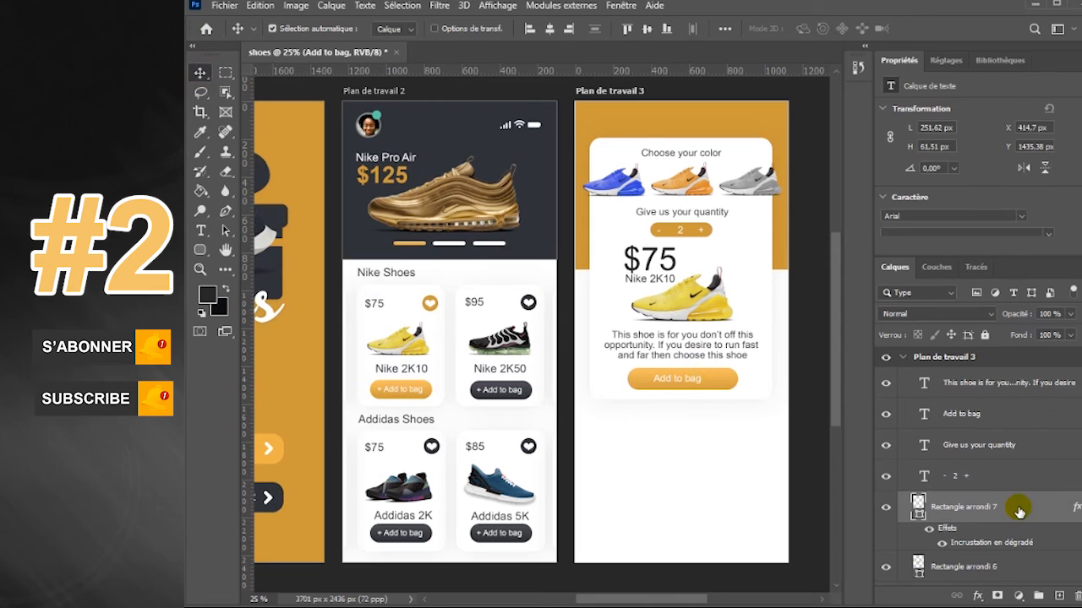
pyautogui.click(200, 250)
pyautogui.click(279, 336)
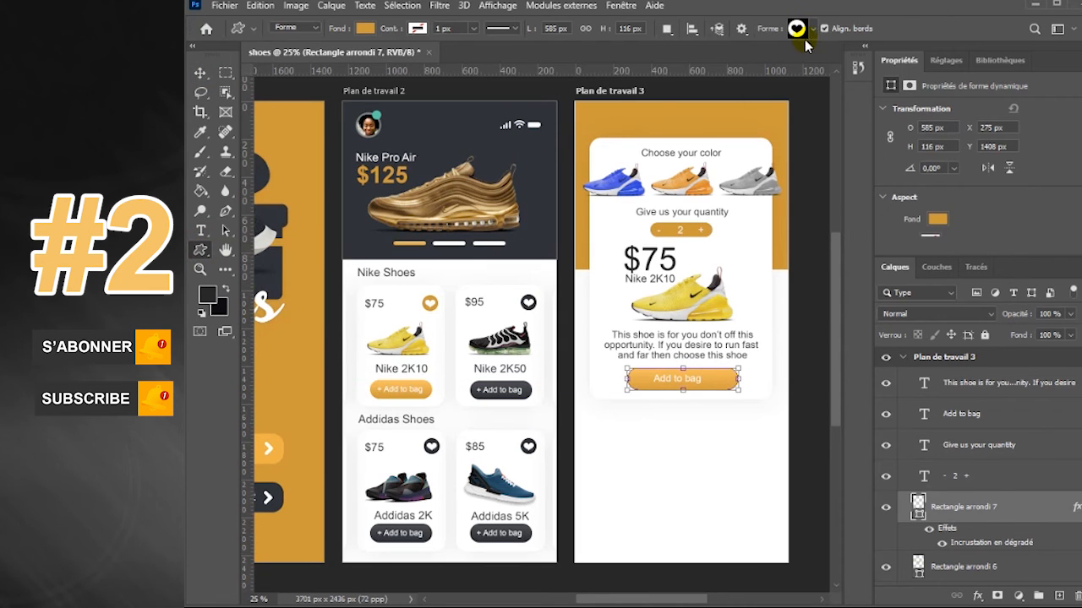
pyautogui.click(813, 29)
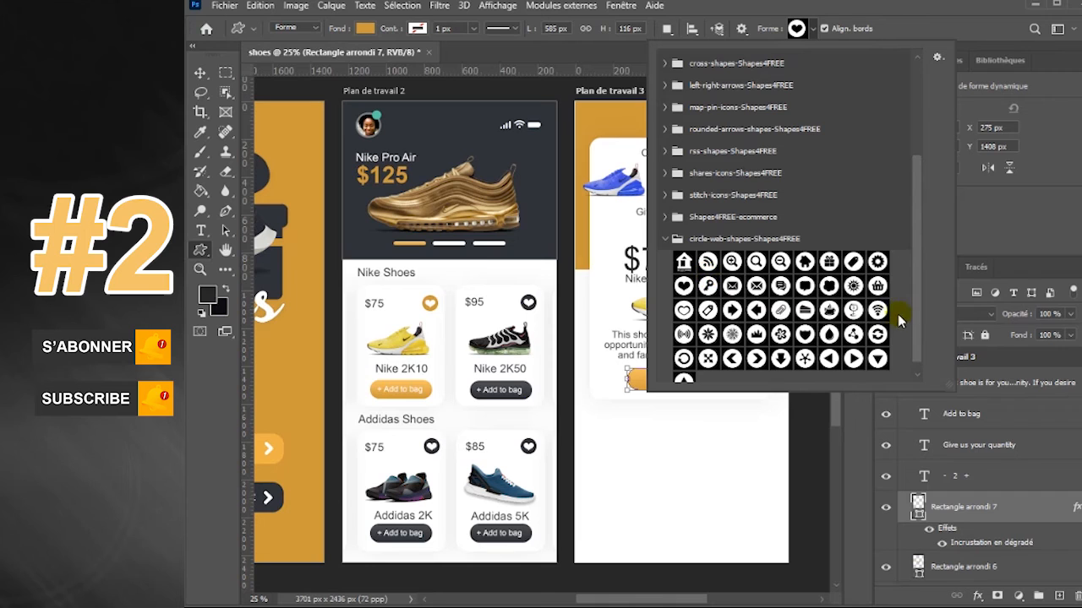
pyautogui.click(877, 287)
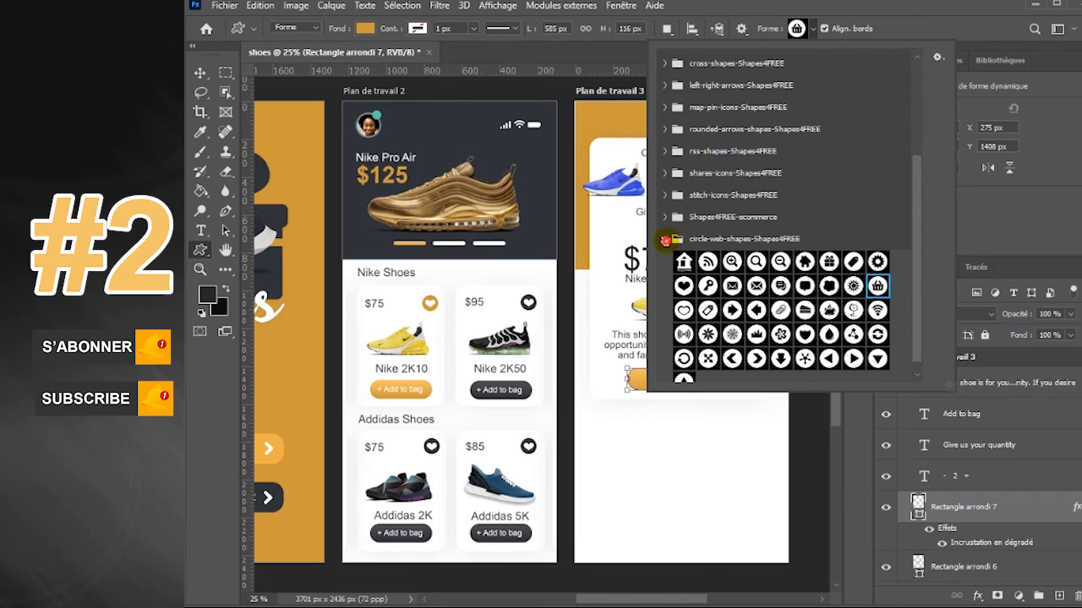
pyautogui.click(667, 245)
pyautogui.click(667, 216)
pyautogui.click(668, 217)
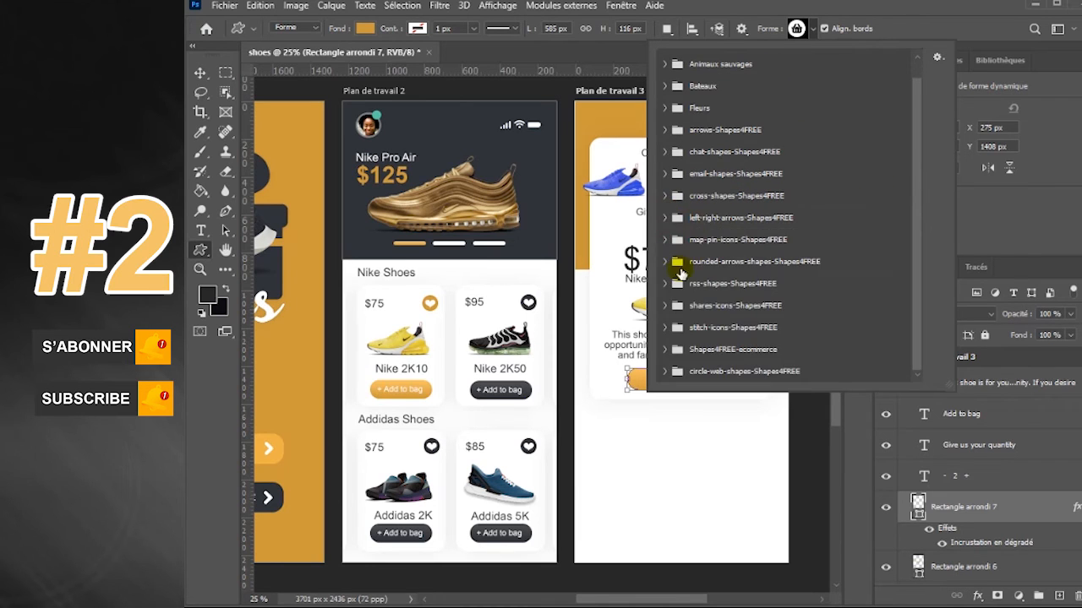
pyautogui.click(665, 349)
pyautogui.moveTo(913, 242); pyautogui.dragTo(912, 323)
pyautogui.click(779, 329)
# Draw a white shopping basket icon about 85 x 76 px to the right of the "Add to bag" text on the button.
pyautogui.click(796, 27)
pyautogui.click(365, 29)
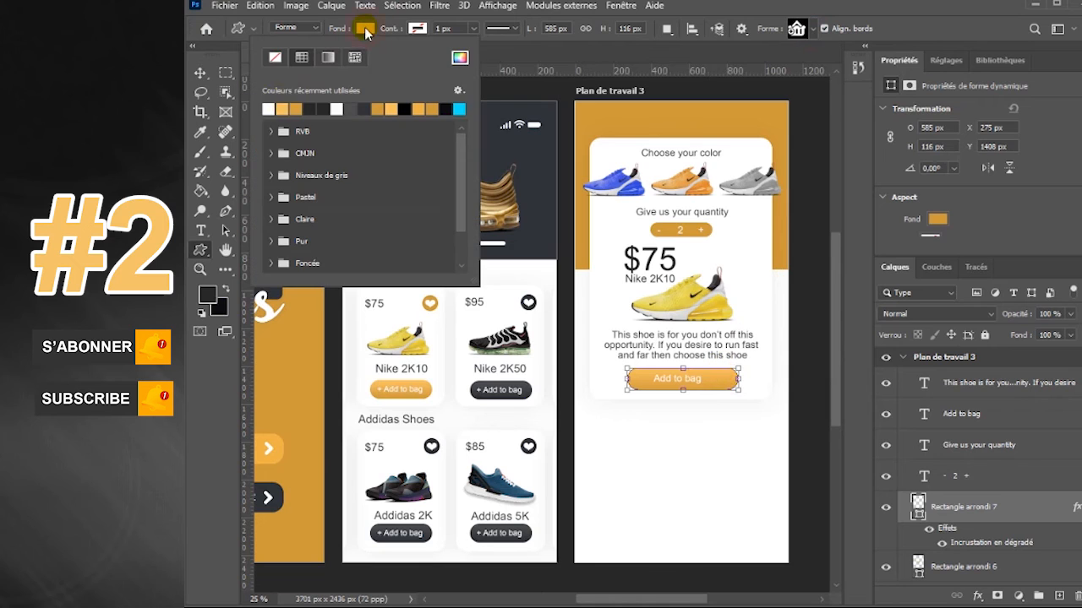
pyautogui.click(268, 108)
pyautogui.moveTo(712, 374); pyautogui.dragTo(731, 402)
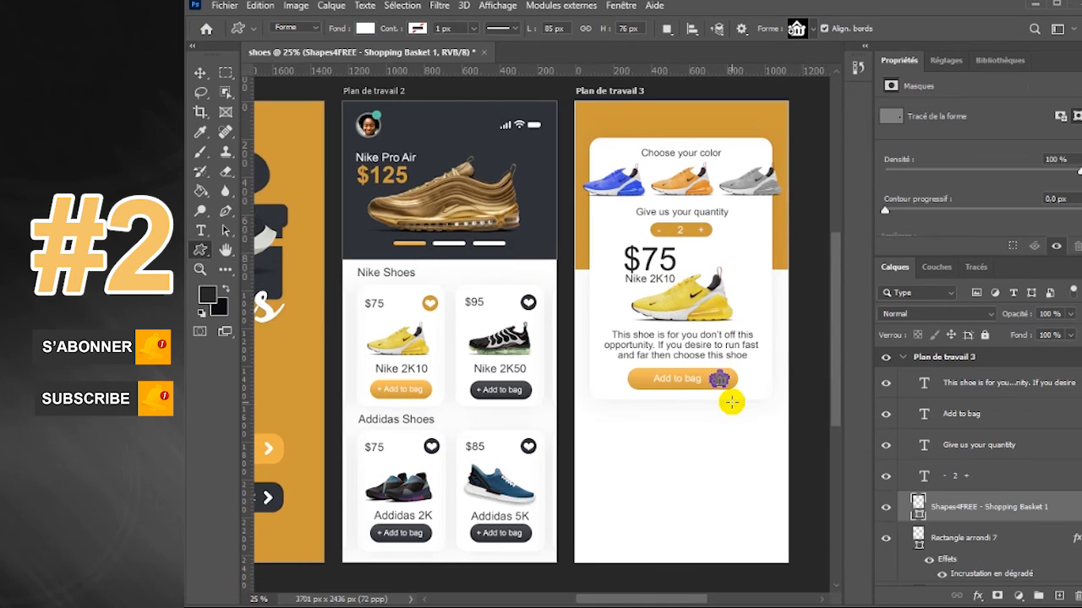
pyautogui.click(200, 72)
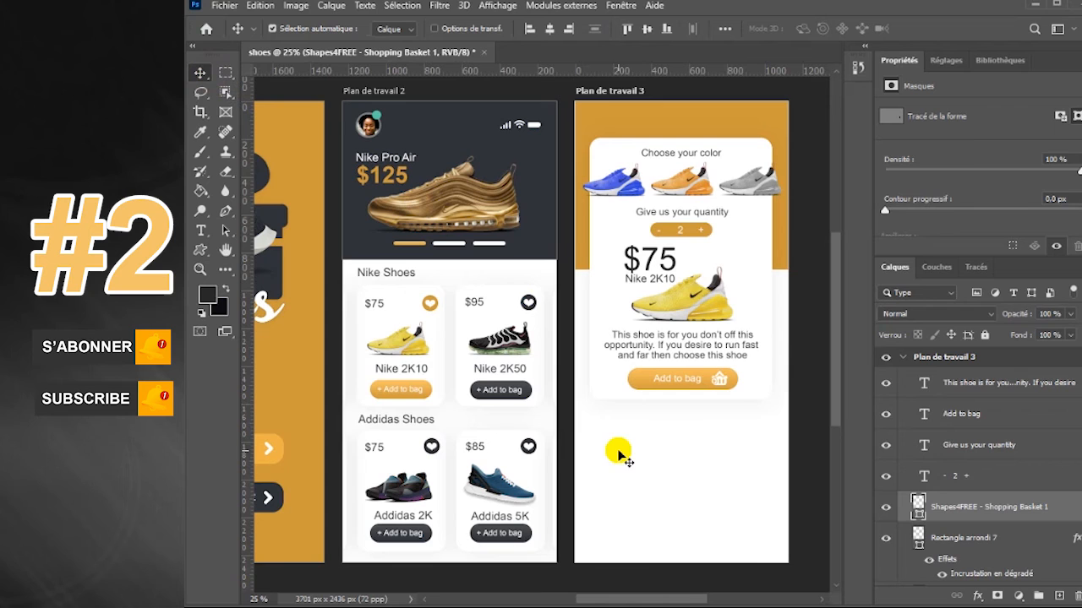
# Select the "Add to bag" text layer and choose the left-pointing arrow custom shape from the left-right-arrows-Shapes4FREE set.
pyautogui.click(708, 381)
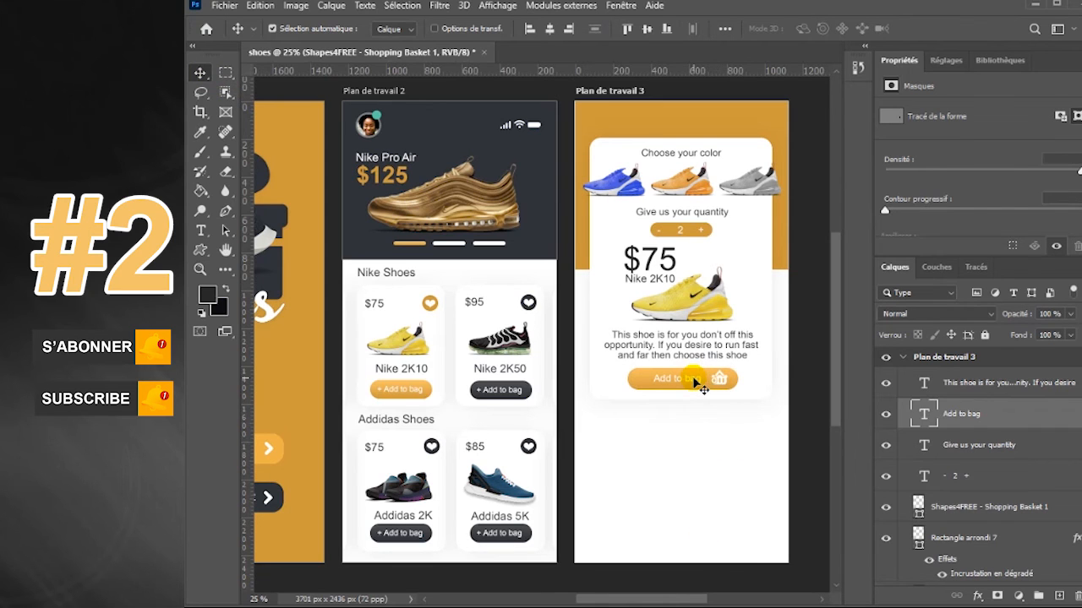
pyautogui.rightClick(200, 250)
pyautogui.click(254, 333)
pyautogui.click(811, 29)
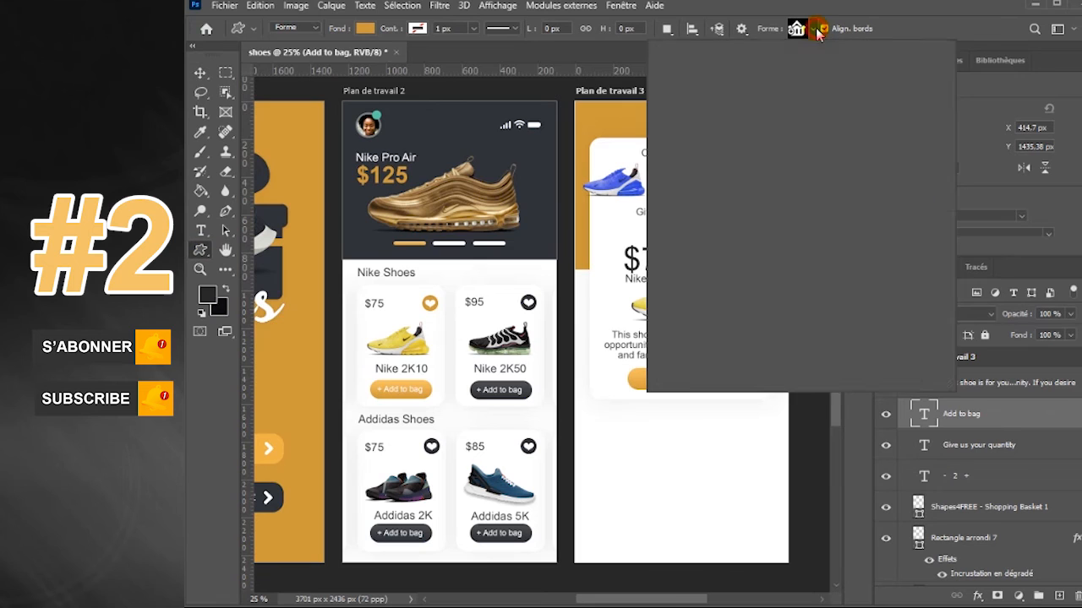
pyautogui.click(666, 233)
pyautogui.click(666, 234)
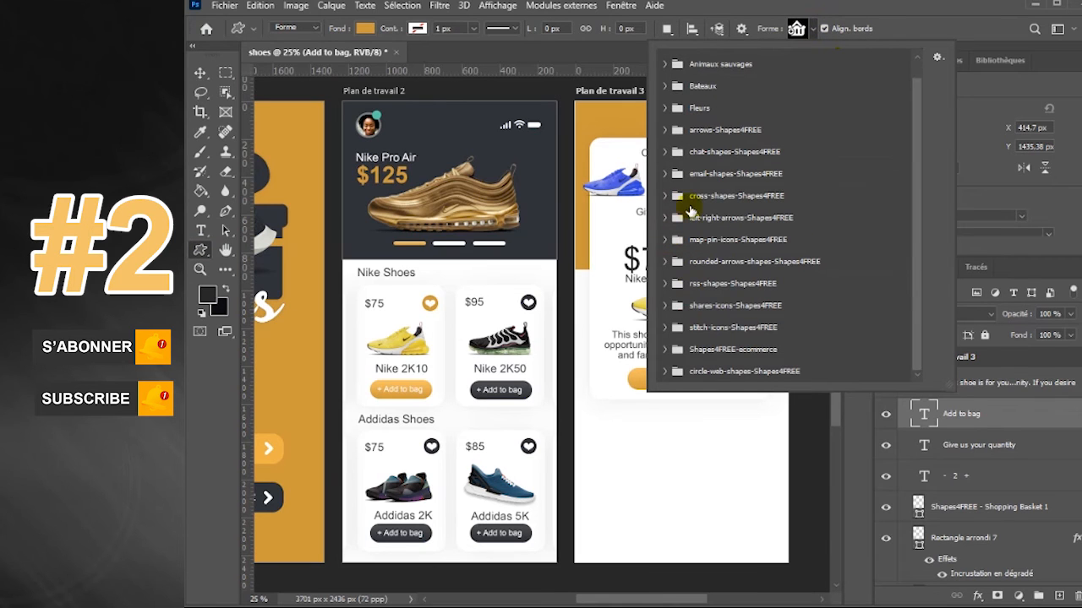
pyautogui.click(664, 218)
pyautogui.click(760, 245)
# Draw a small white back arrow in the orange header above the card's upper-left corner on the third artboard.
pyautogui.click(813, 29)
pyautogui.click(365, 29)
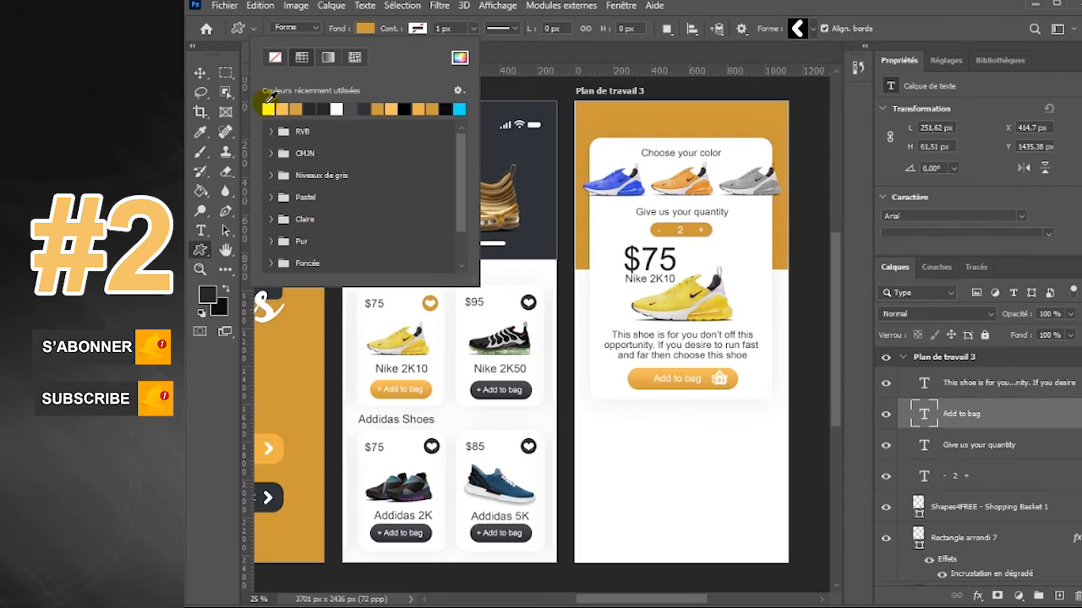
pyautogui.moveTo(599, 124); pyautogui.dragTo(607, 136)
pyautogui.press('v')
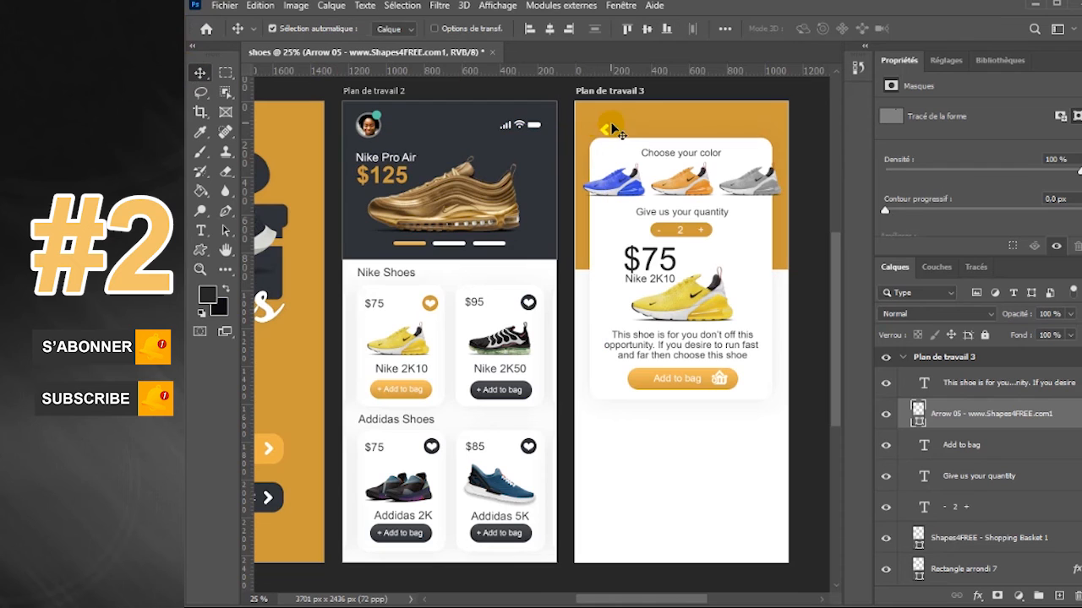
# Duplicate the "Choose your color" text beside the back arrow in the orange header and change the copy to "Return".
pyautogui.moveTo(706, 159); pyautogui.dragTo(681, 134)
pyautogui.click(200, 230)
pyautogui.moveTo(695, 126); pyautogui.dragTo(620, 125)
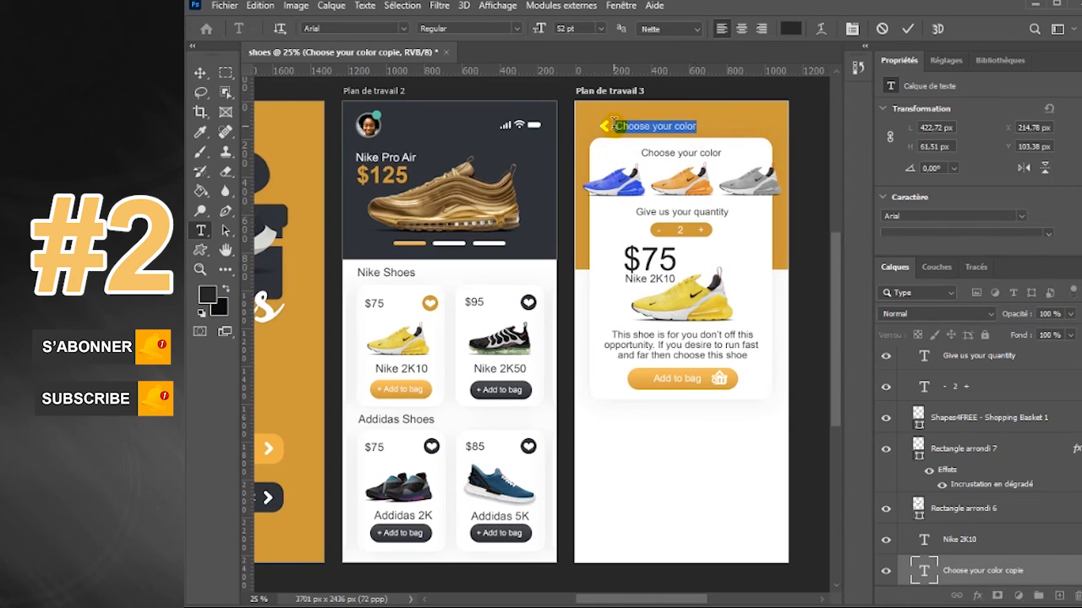
pyautogui.write('Return')
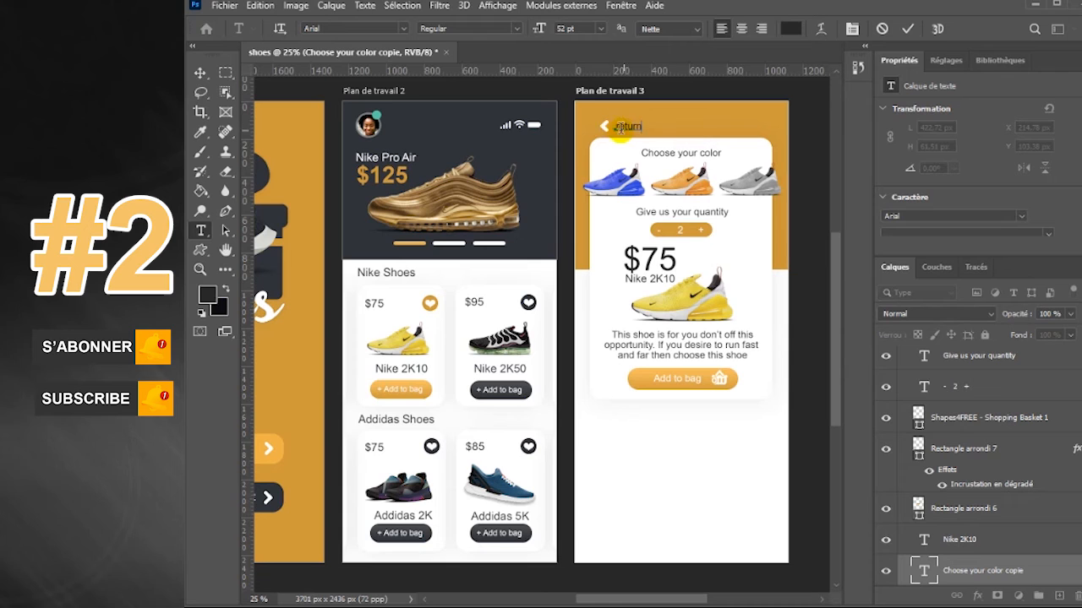
pyautogui.click(200, 72)
# Hide the layer properties display to leave more room for the layer list, and go to the top of the third artboard's layers.
pyautogui.moveTo(834, 362); pyautogui.dragTo(837, 382)
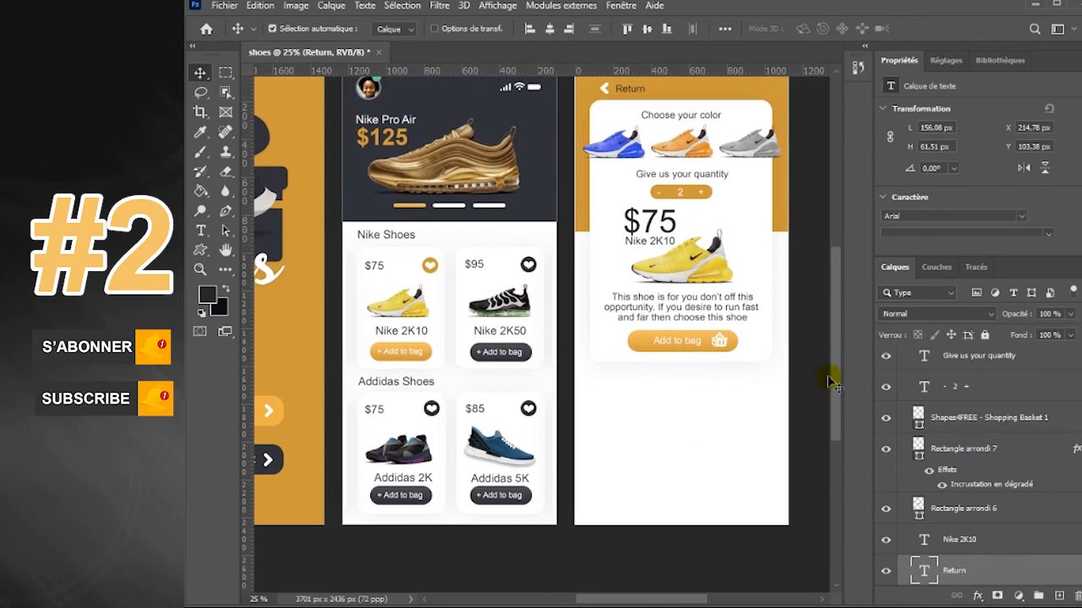
pyautogui.click(621, 5)
pyautogui.click(671, 444)
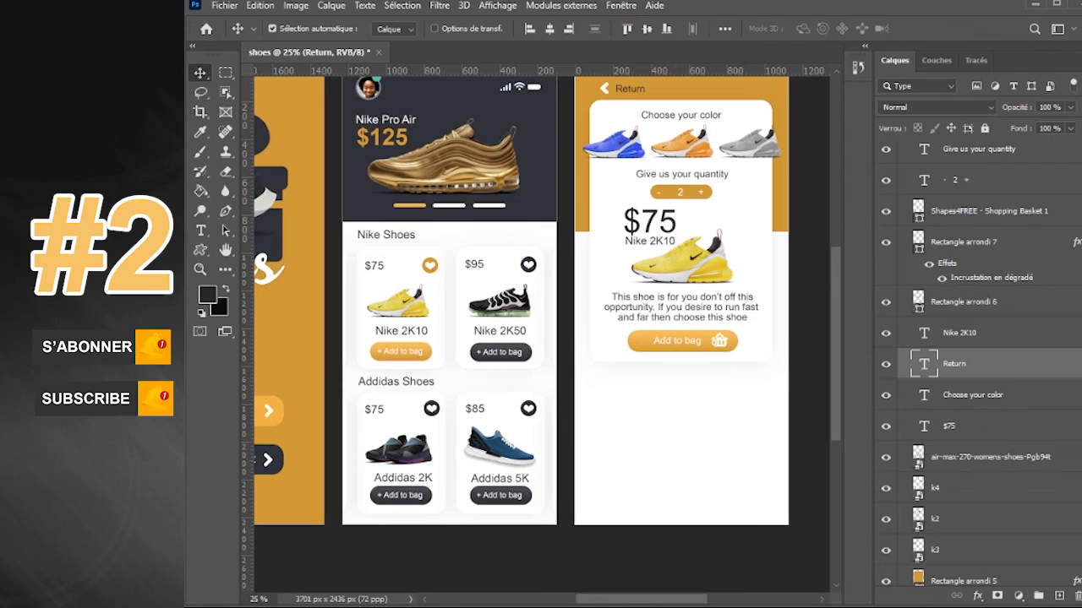
pyautogui.scroll(3, 1080, 299)
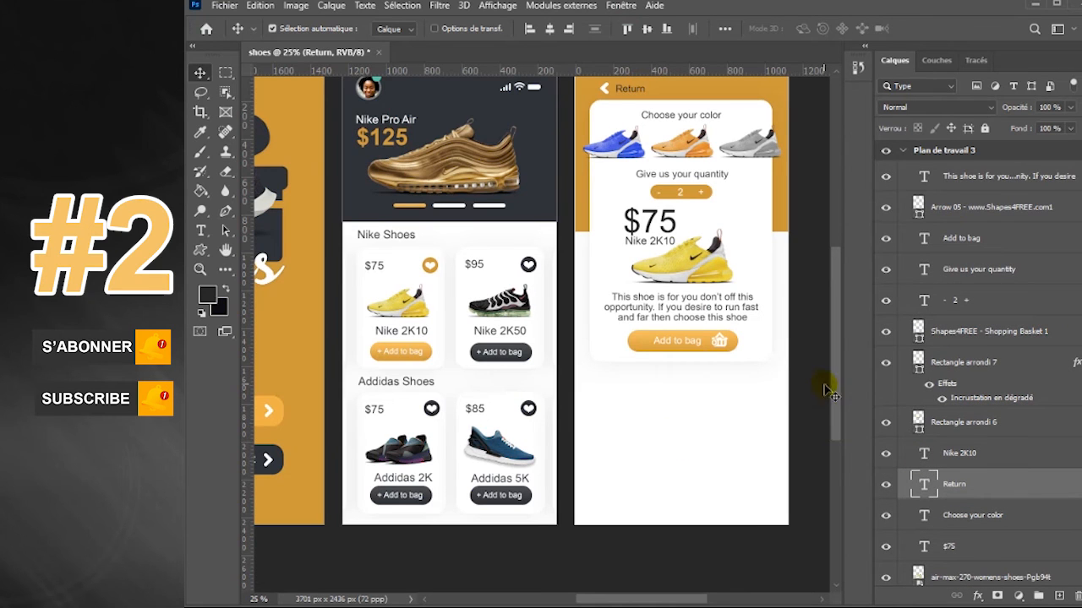
pyautogui.scroll(1, 836, 384)
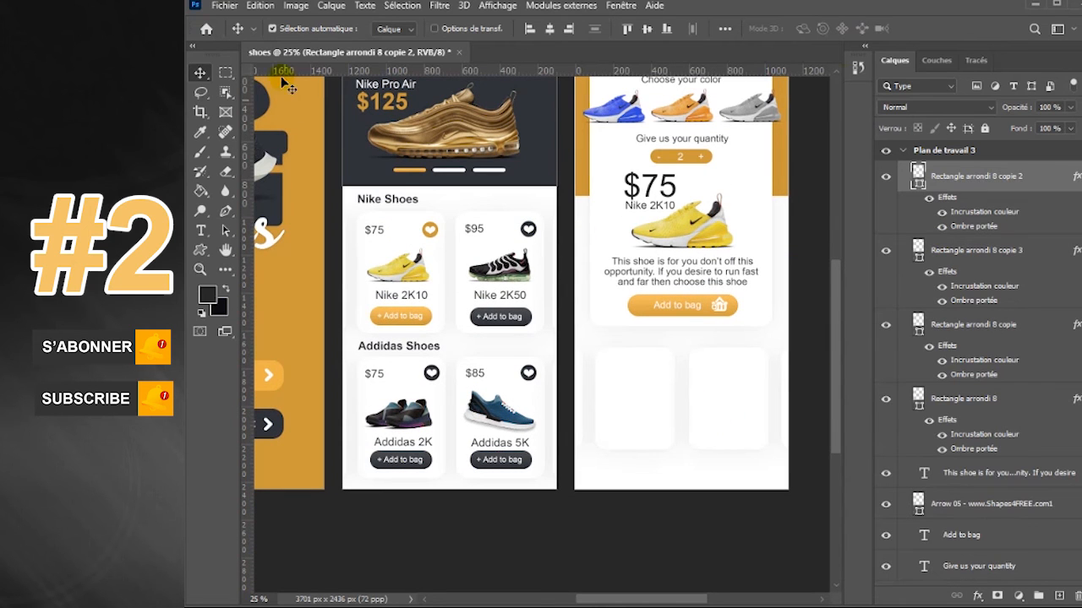
# Place air-vapormax-plus-mens-shoes-nC0dzF.png inside the first white card below the product panel on the third artboard.
pyautogui.click(228, 7)
pyautogui.click(284, 305)
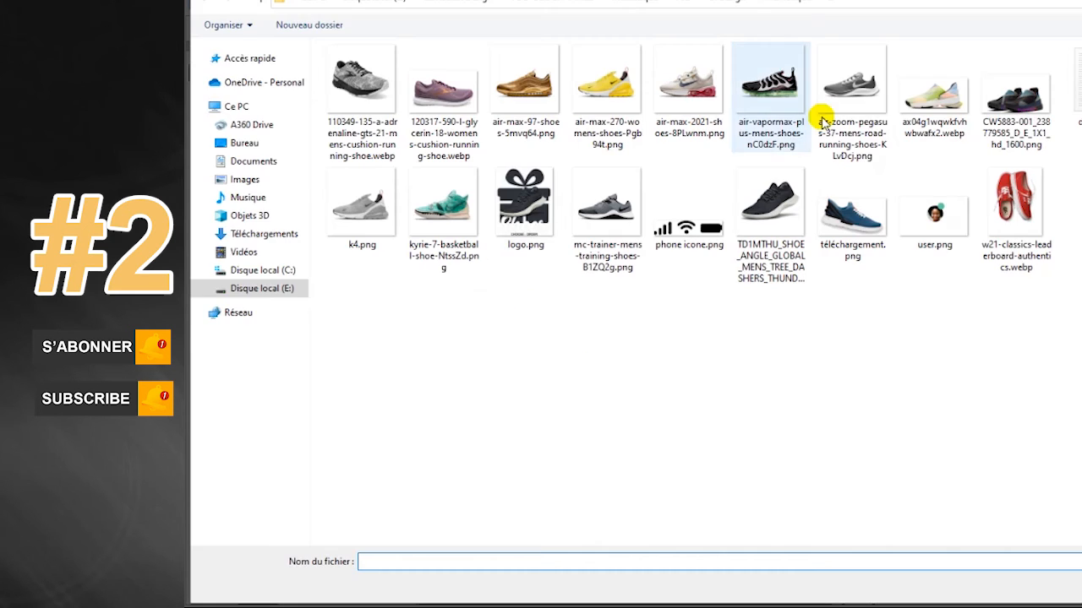
pyautogui.doubleClick(759, 106)
pyautogui.moveTo(699, 253); pyautogui.dragTo(652, 362)
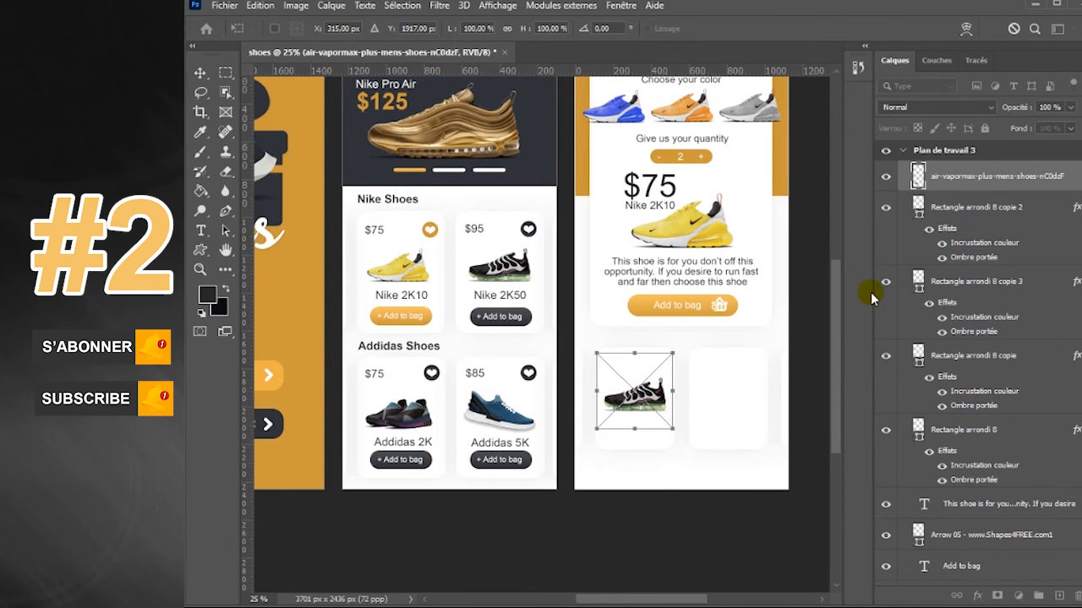
pyautogui.press('Return')
# Place kyrie-7-basketball-shoe-NtssZd.png inside the second white card on the third artboard.
pyautogui.click(224, 9)
pyautogui.click(289, 306)
pyautogui.doubleClick(449, 205)
pyautogui.moveTo(700, 293); pyautogui.dragTo(739, 394)
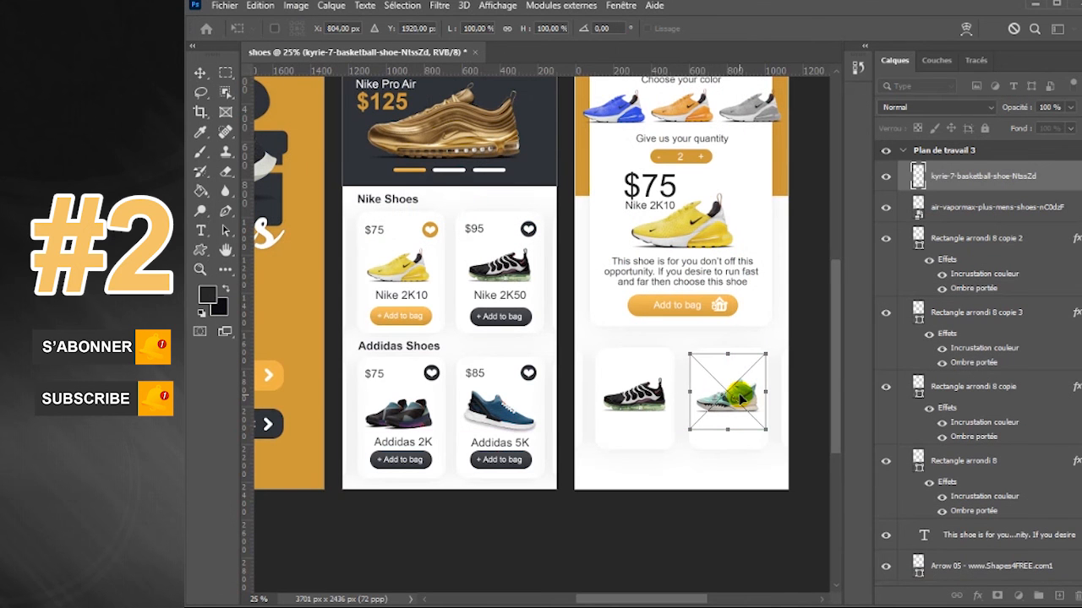
pyautogui.press('Return')
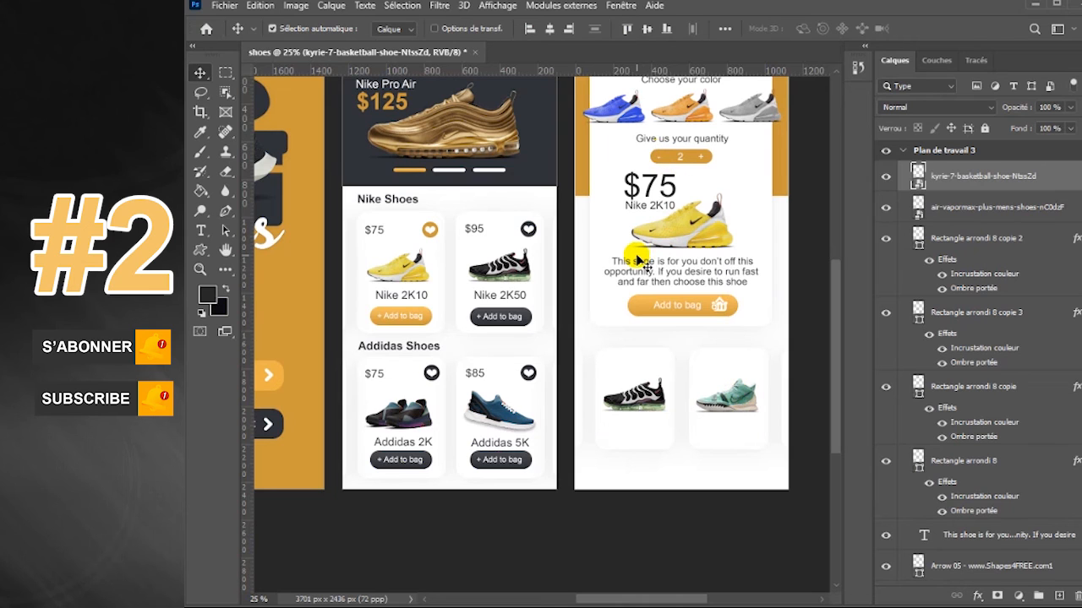
# Duplicate the "Nike 2K10" label, bring the copy to the top of the layer order and position it under the black shoe.
pyautogui.click(657, 211)
pyautogui.moveTo(657, 210); pyautogui.dragTo(638, 344)
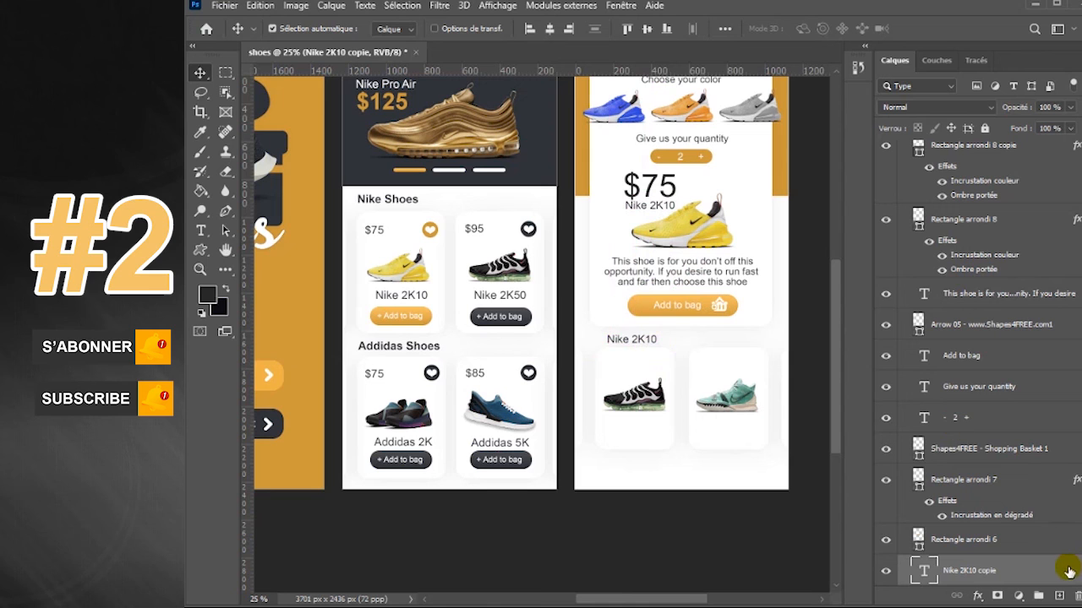
pyautogui.moveTo(1059, 577); pyautogui.dragTo(1006, 173)
pyautogui.moveTo(632, 341); pyautogui.dragTo(648, 427)
# Change the label under the black shoe to "Nike 2K50".
pyautogui.press('t')
pyautogui.click(654, 429)
pyautogui.press('BackSpace')
pyautogui.press('BackSpace')
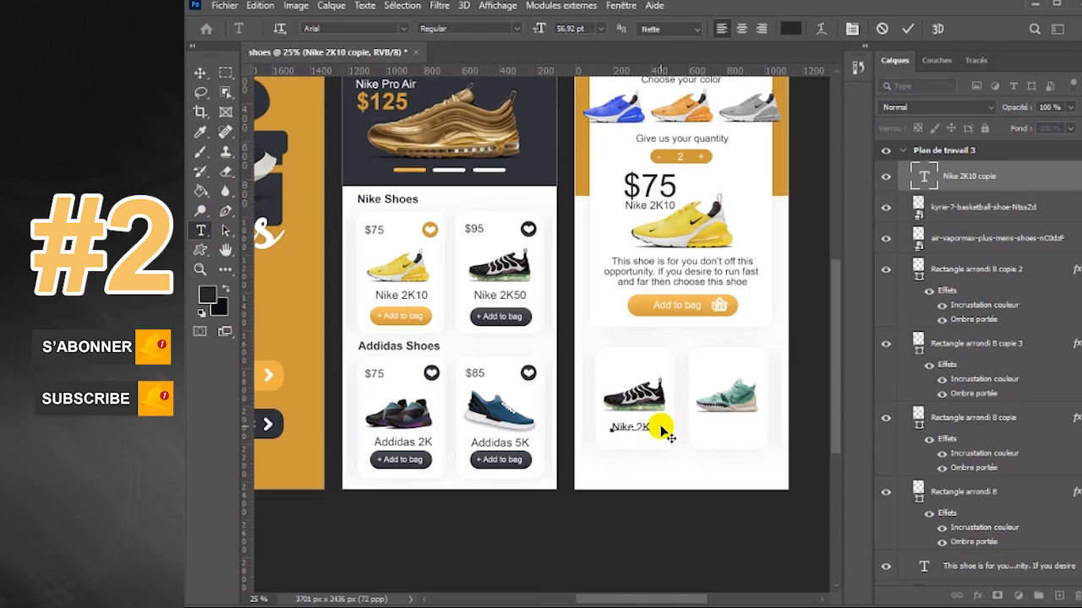
pyautogui.write('50')
pyautogui.click(200, 74)
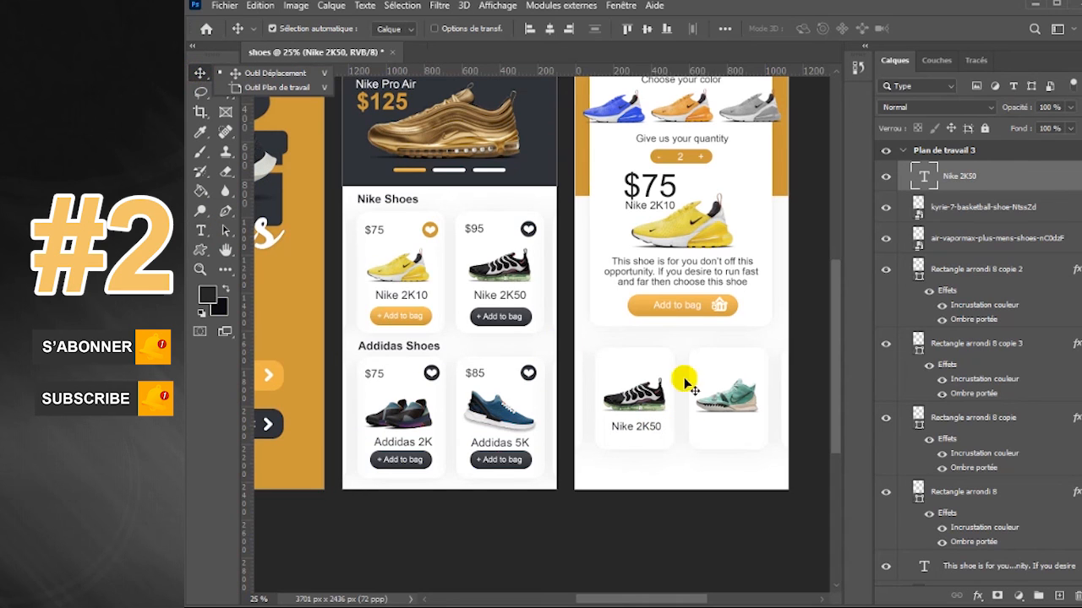
# Duplicate the "Nike 2K50" label under the teal shoe and change the copy to "Nike 2K40".
pyautogui.moveTo(664, 430); pyautogui.dragTo(747, 432)
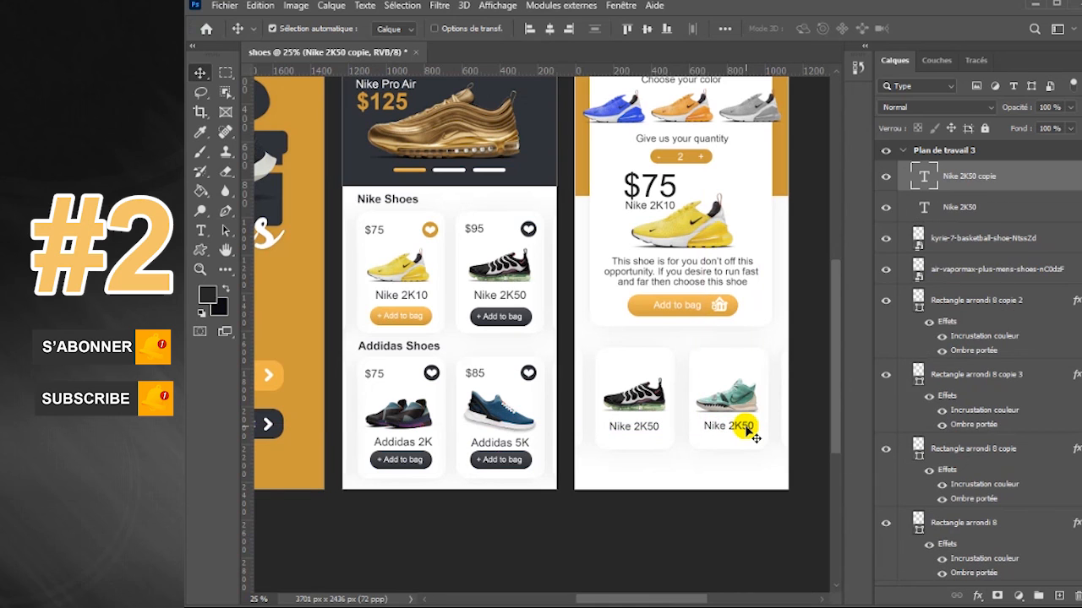
pyautogui.press('t')
pyautogui.click(747, 428)
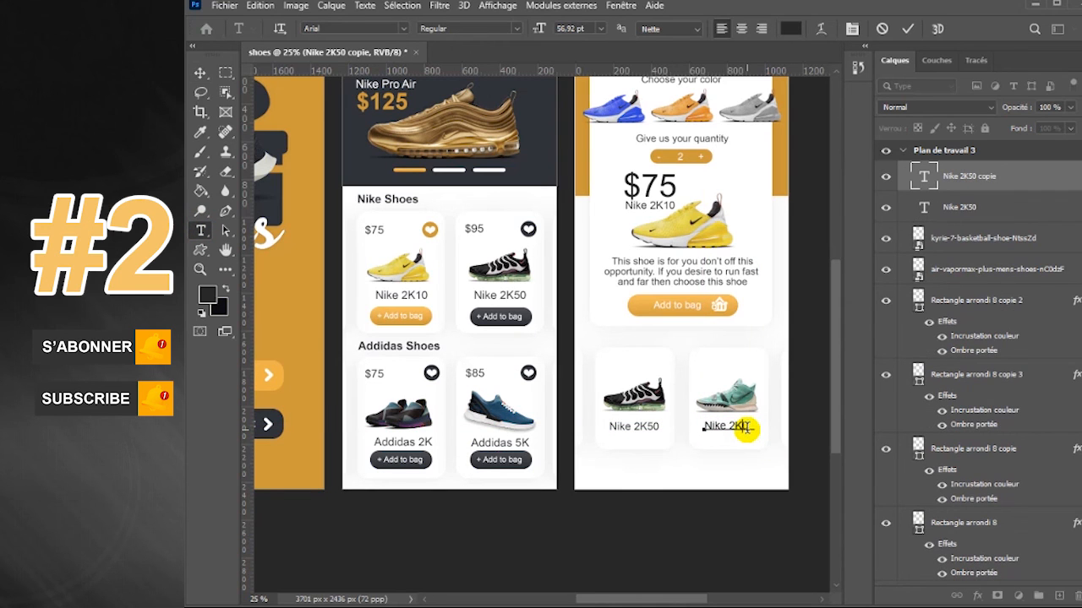
pyautogui.click(199, 73)
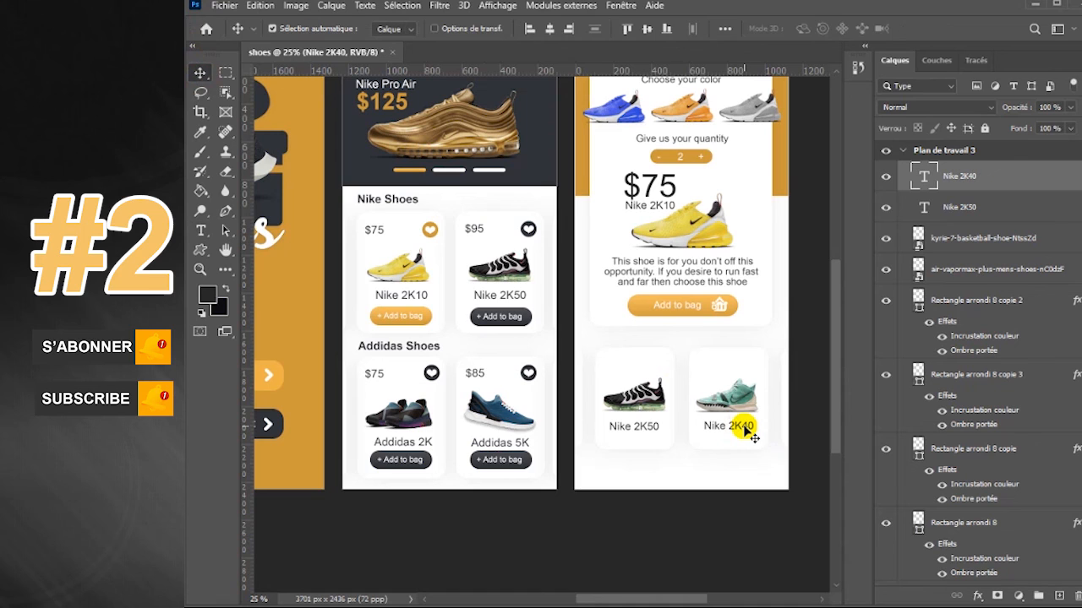
# Duplicate the "Nike 2K50" label above the black shoe and change the copy to the price "$95".
pyautogui.moveTo(639, 424); pyautogui.dragTo(644, 369)
pyautogui.click(200, 231)
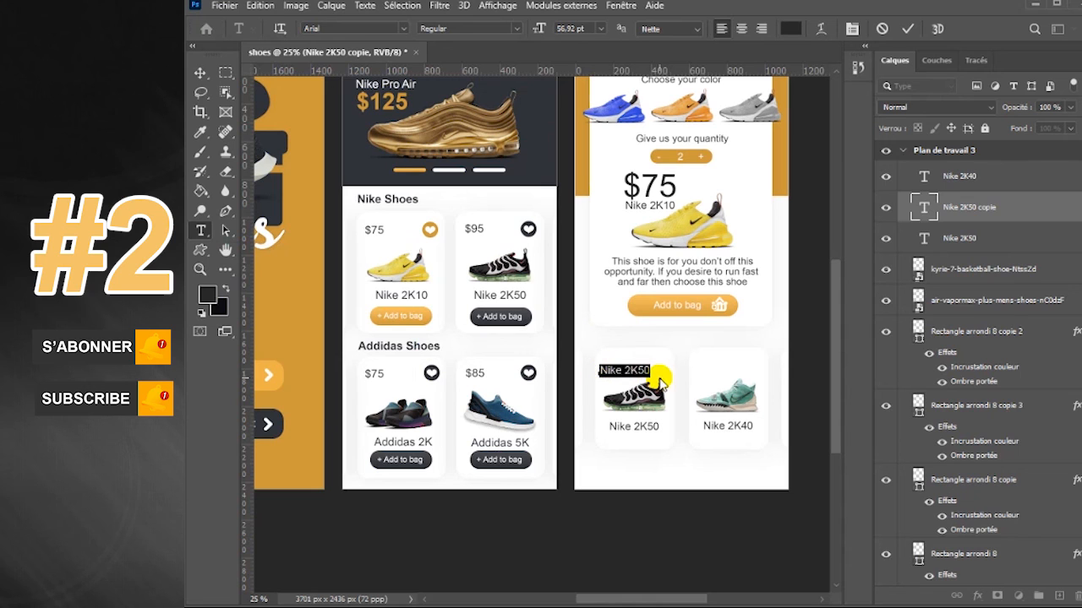
pyautogui.click(199, 73)
# Duplicate the "$95" price above the teal shoe and change the copy to "$85".
pyautogui.moveTo(613, 373); pyautogui.dragTo(708, 362)
pyautogui.click(202, 233)
pyautogui.doubleClick(708, 363)
pyautogui.write('15')
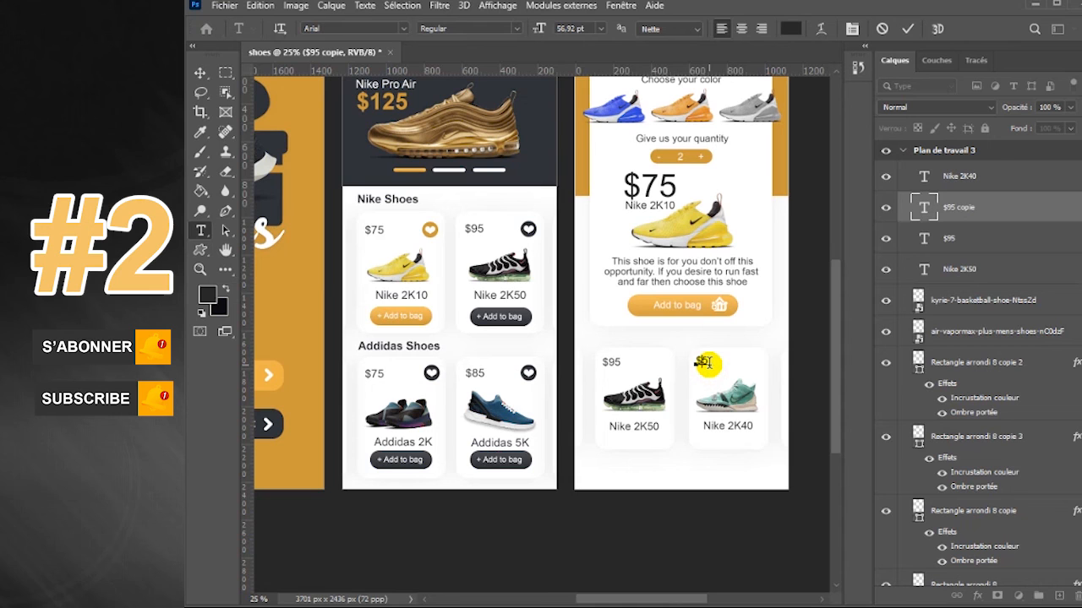
pyautogui.click(201, 73)
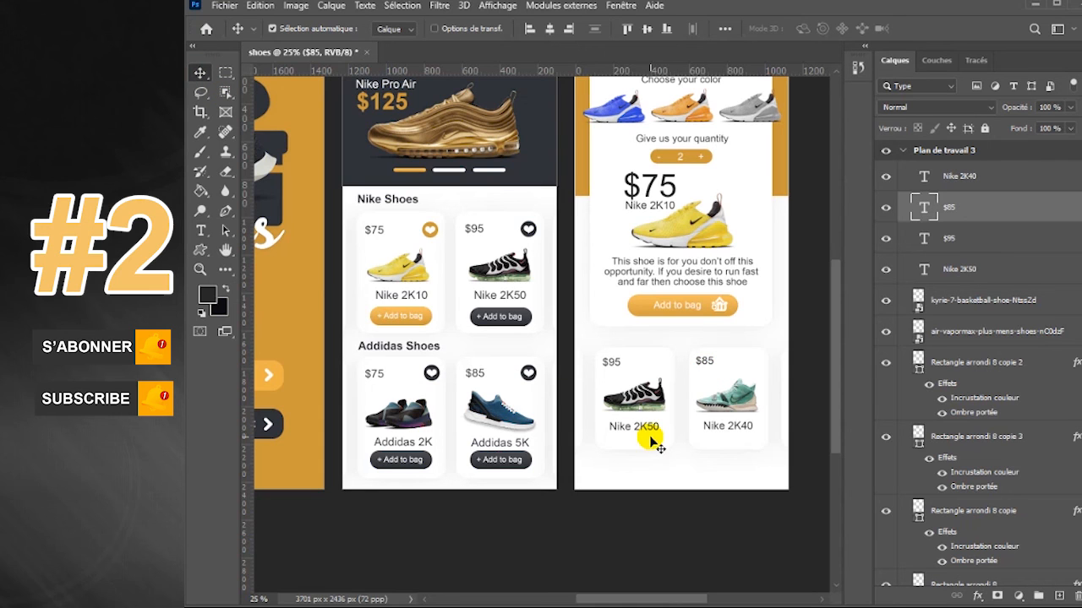
# Choose the Home custom shape from the circle-web-shapes-Shapes4FREE set with a dark recently used fill color.
pyautogui.click(201, 252)
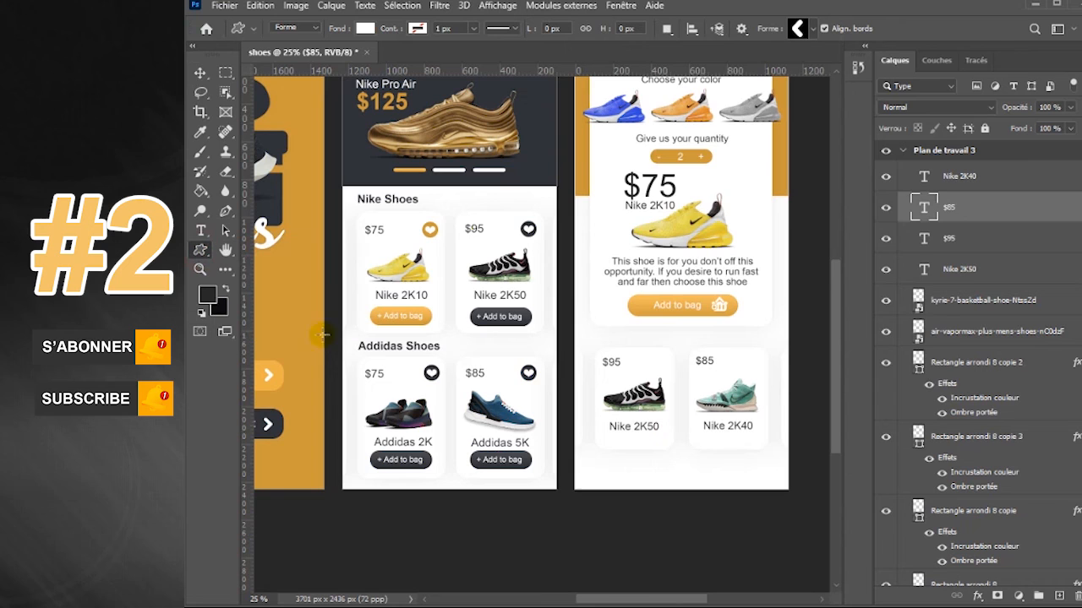
pyautogui.click(817, 30)
pyautogui.click(805, 345)
pyautogui.click(806, 248)
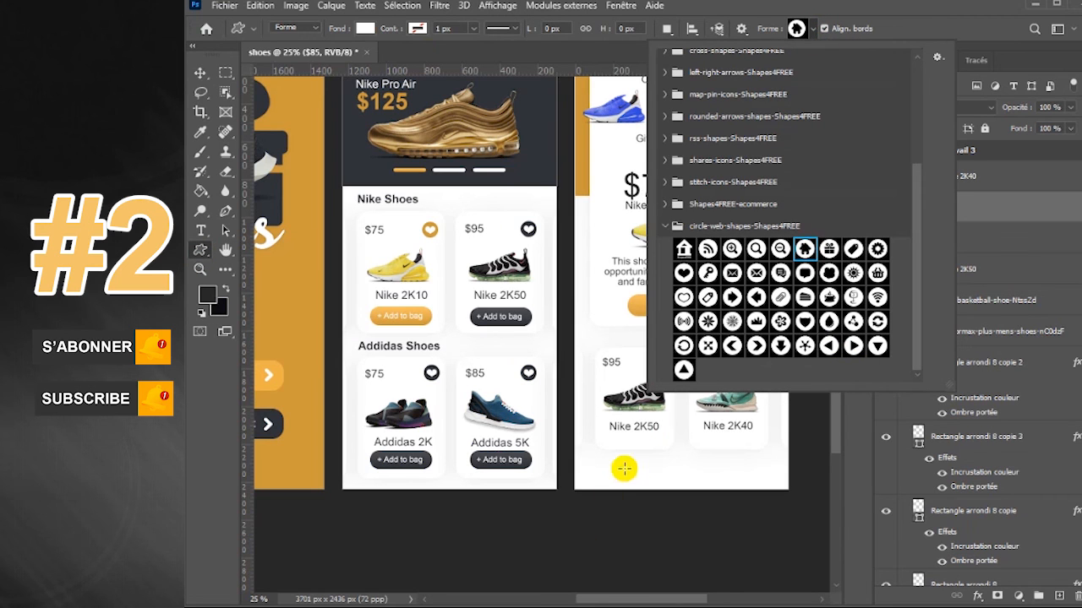
pyautogui.click(365, 30)
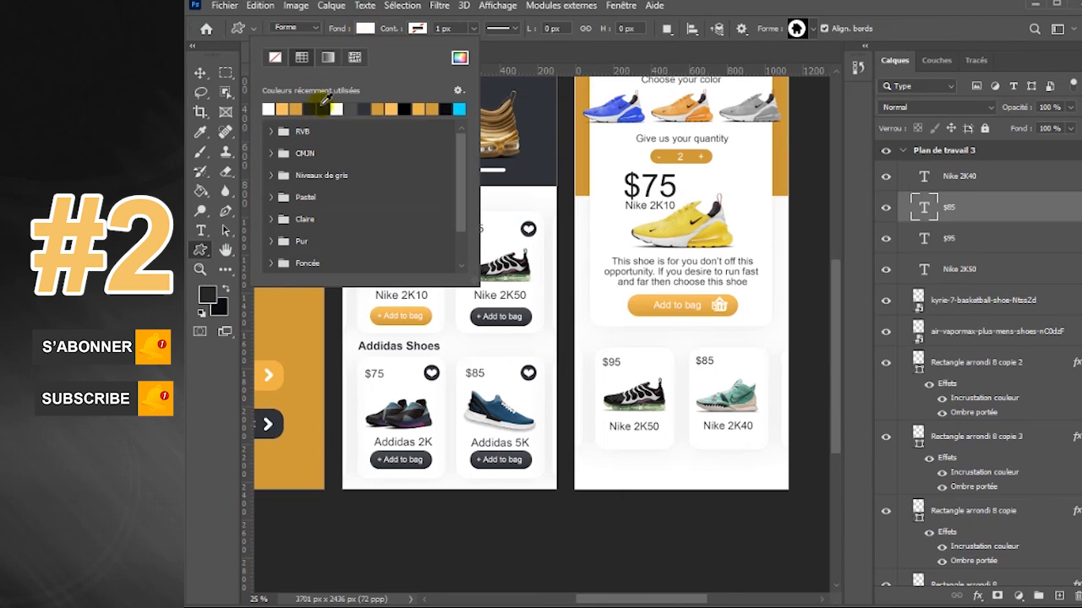
pyautogui.click(322, 109)
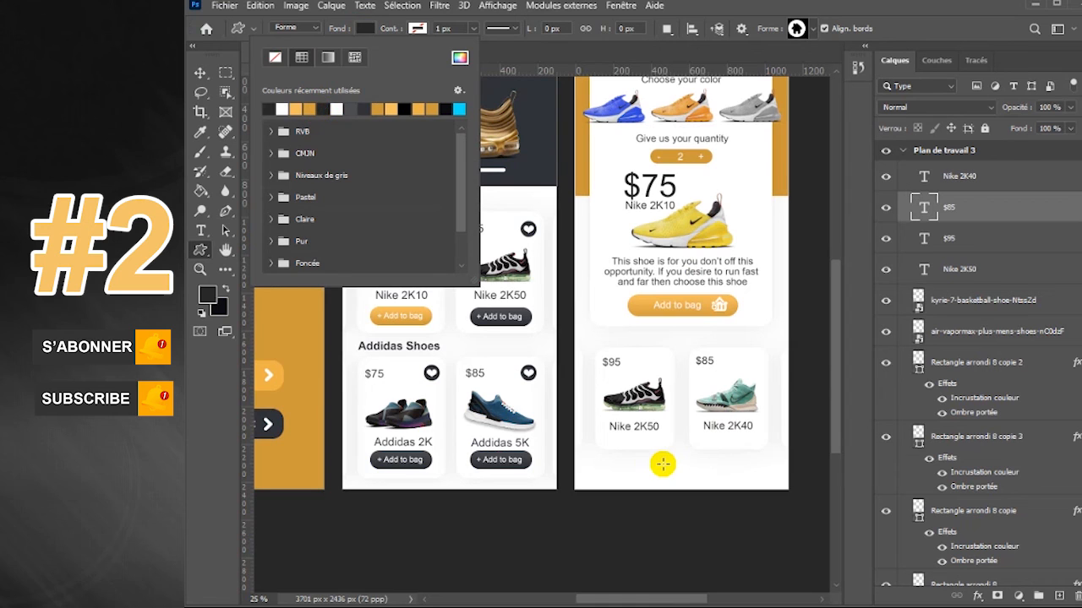
# Draw a home icon about 109 x 109 px below the black shoe's card and give it the dark navy fill.
pyautogui.moveTo(622, 460); pyautogui.dragTo(638, 479)
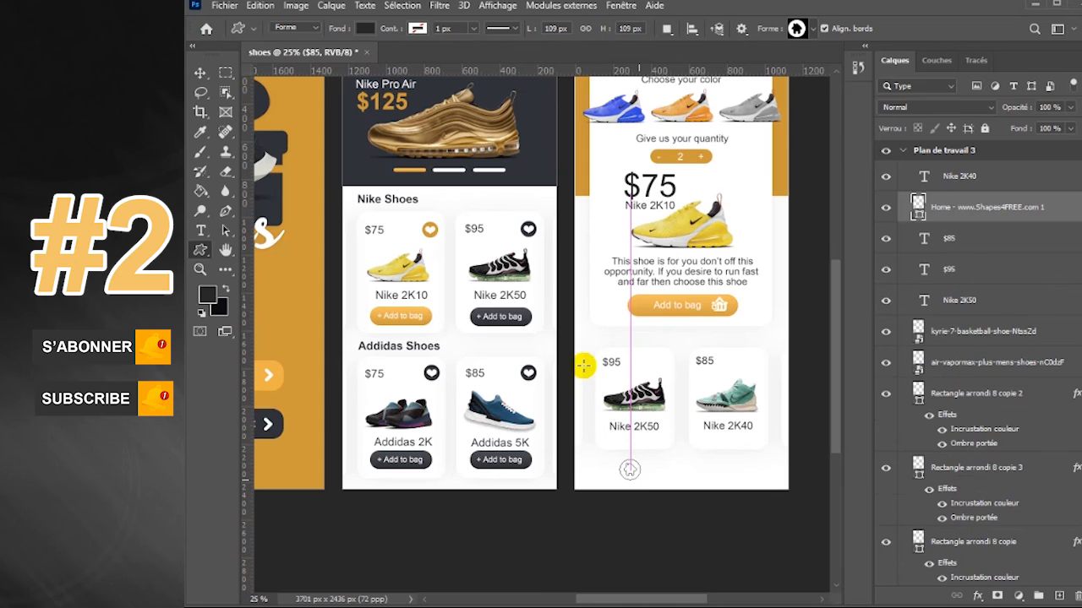
pyautogui.click(365, 29)
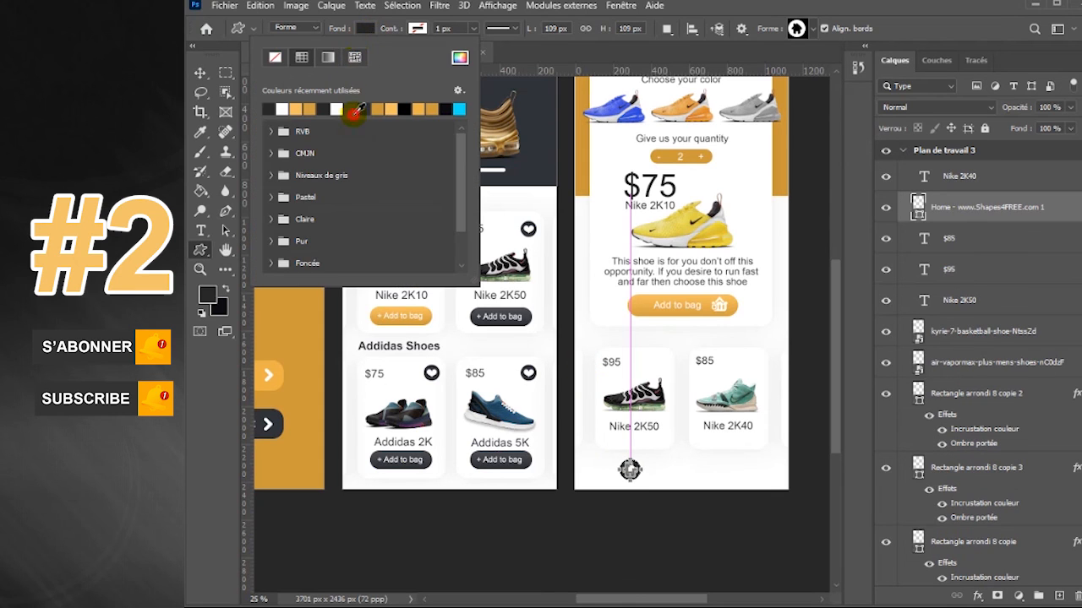
pyautogui.click(365, 29)
pyautogui.click(919, 206)
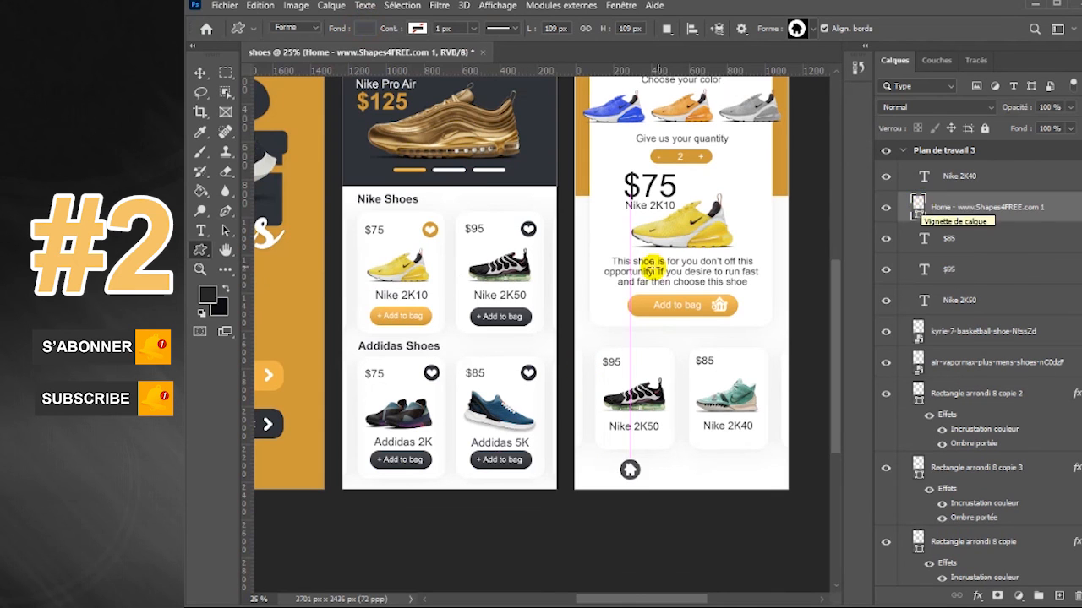
# Draw a circled Heart shape about 104 x 104 px to the right of the home icon.
pyautogui.click(814, 29)
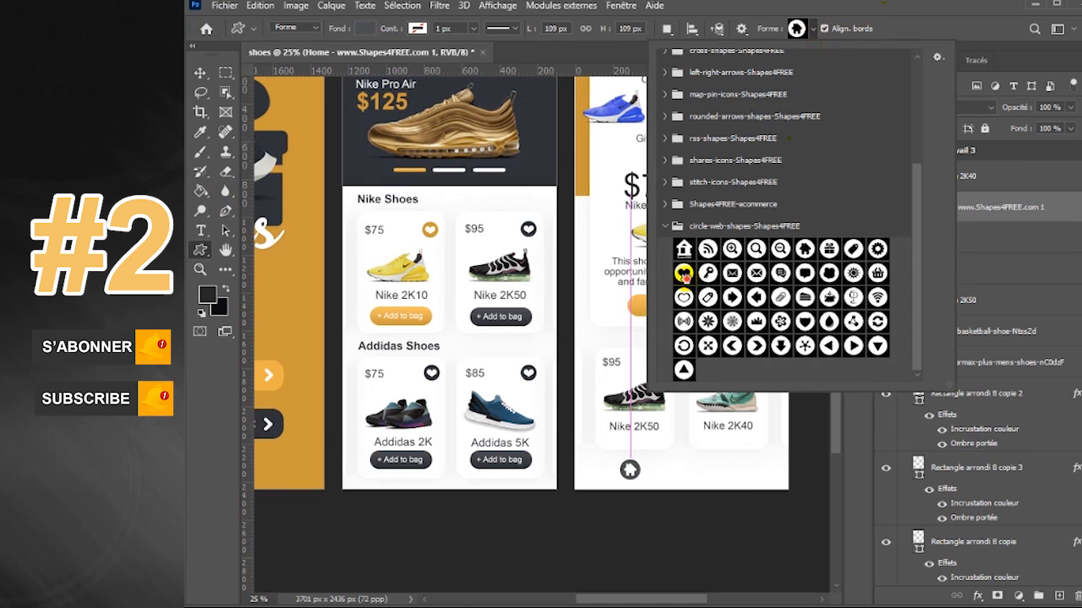
pyautogui.moveTo(661, 463); pyautogui.dragTo(678, 482)
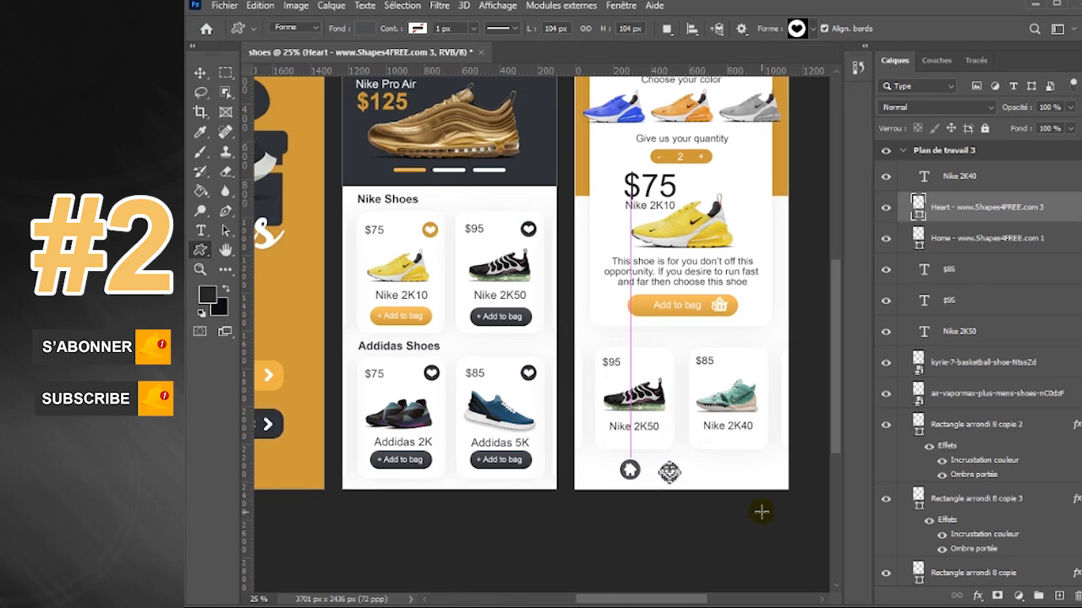
pyautogui.press('v')
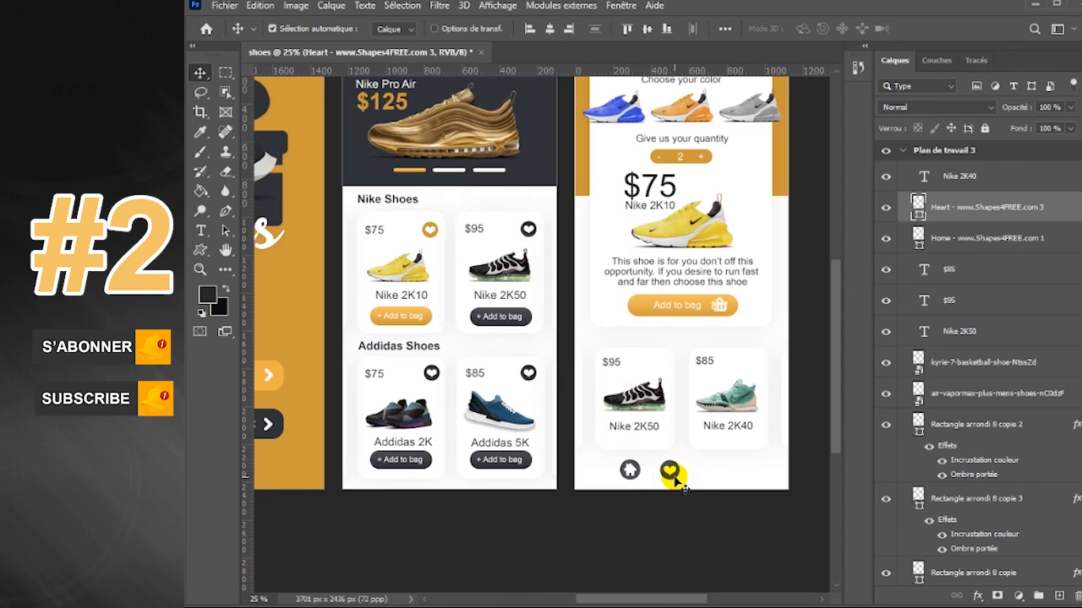
# Draw the circled Zoom magnifier shape from the circle-web-shapes-Shapes4FREE set to the right of the heart icon.
pyautogui.click(201, 250)
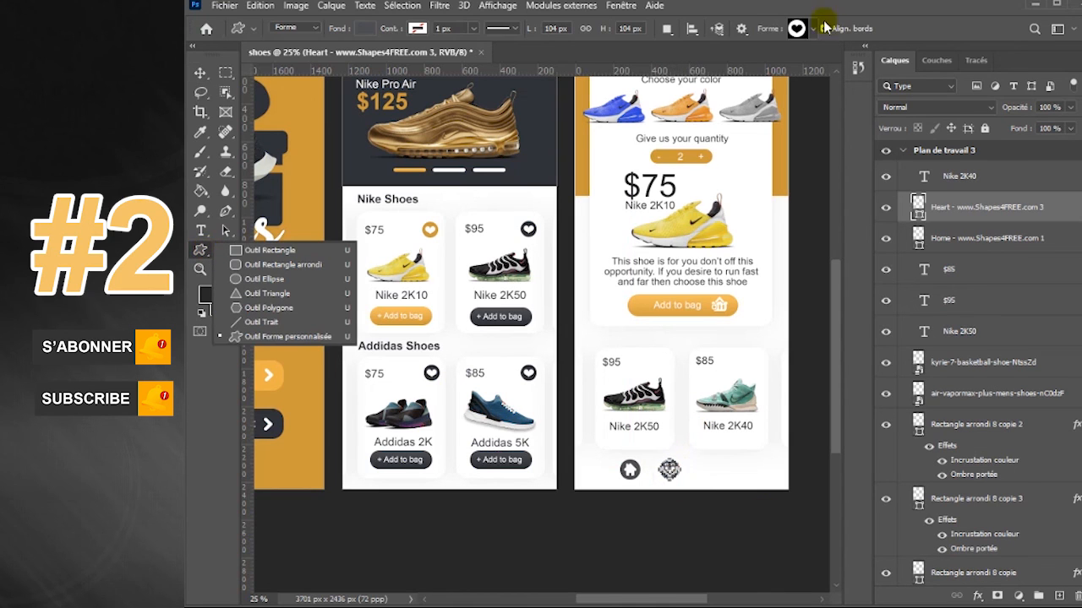
pyautogui.click(814, 28)
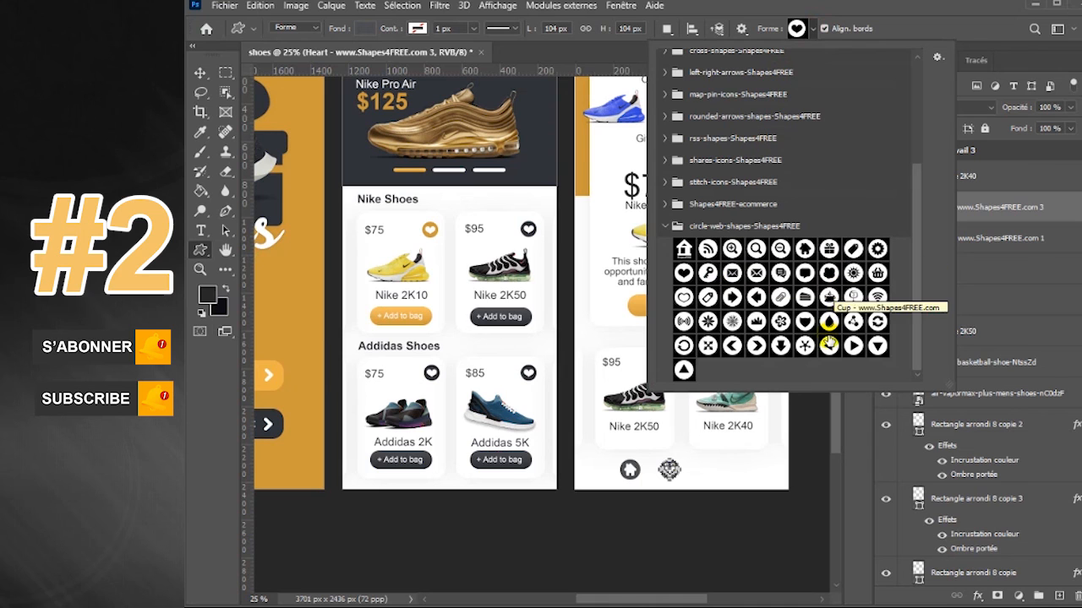
pyautogui.click(755, 248)
pyautogui.moveTo(696, 463); pyautogui.dragTo(714, 480)
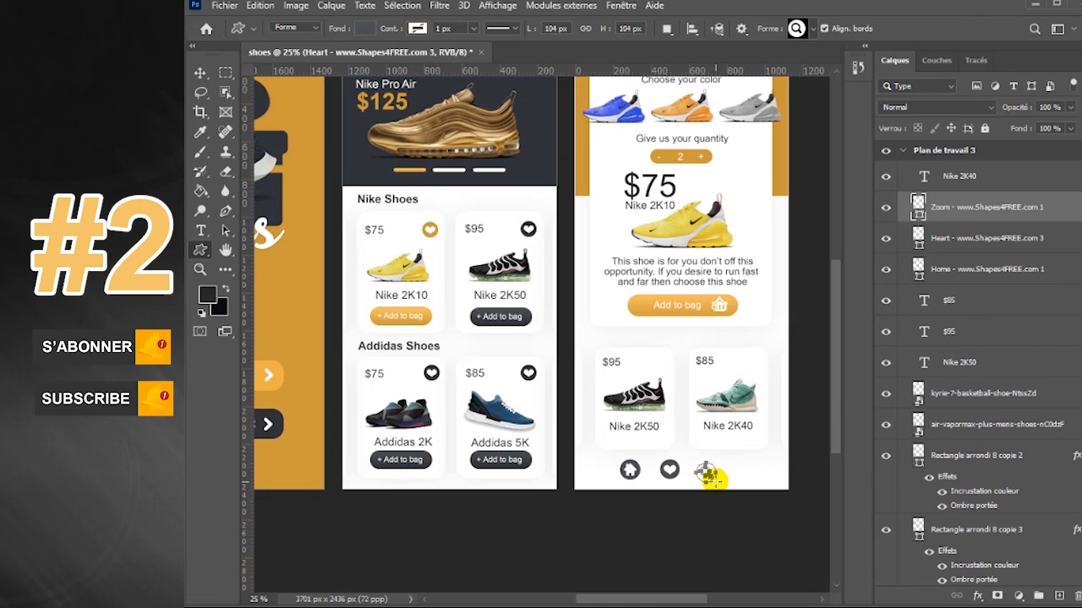
pyautogui.click(199, 73)
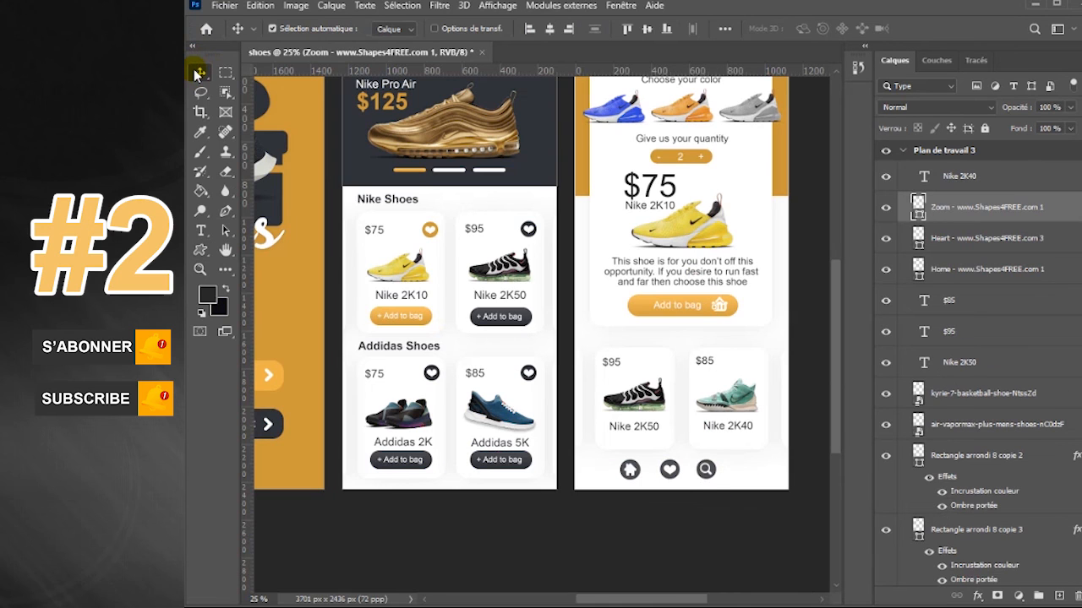
# Draw the circled Basket shape about 109 x 109 px to the right of the magnifier icon.
pyautogui.click(201, 248)
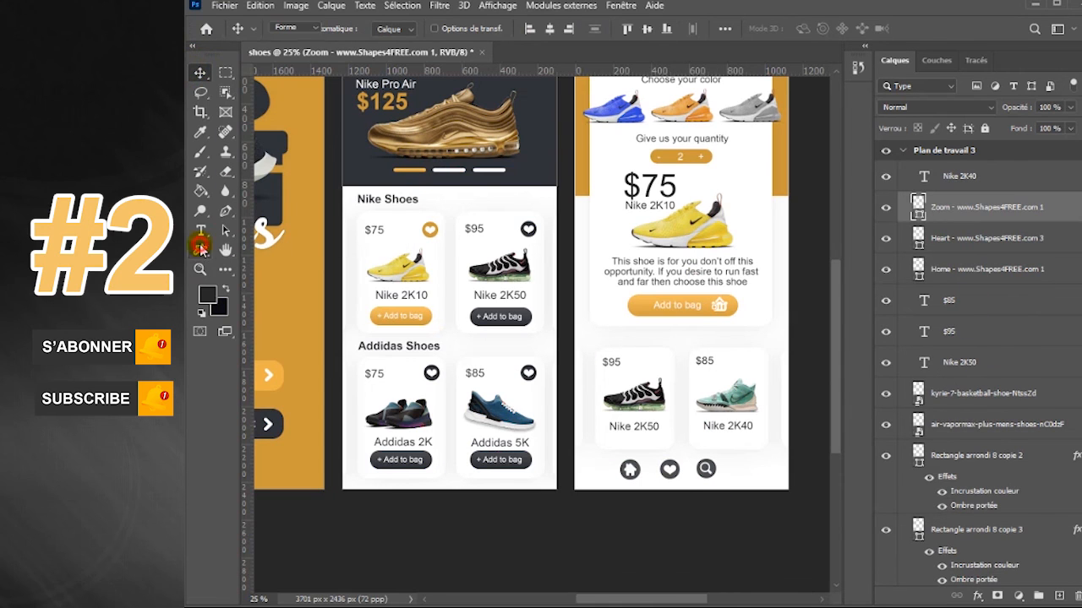
pyautogui.click(813, 28)
pyautogui.click(879, 272)
pyautogui.click(813, 29)
pyautogui.moveTo(724, 459); pyautogui.dragTo(753, 480)
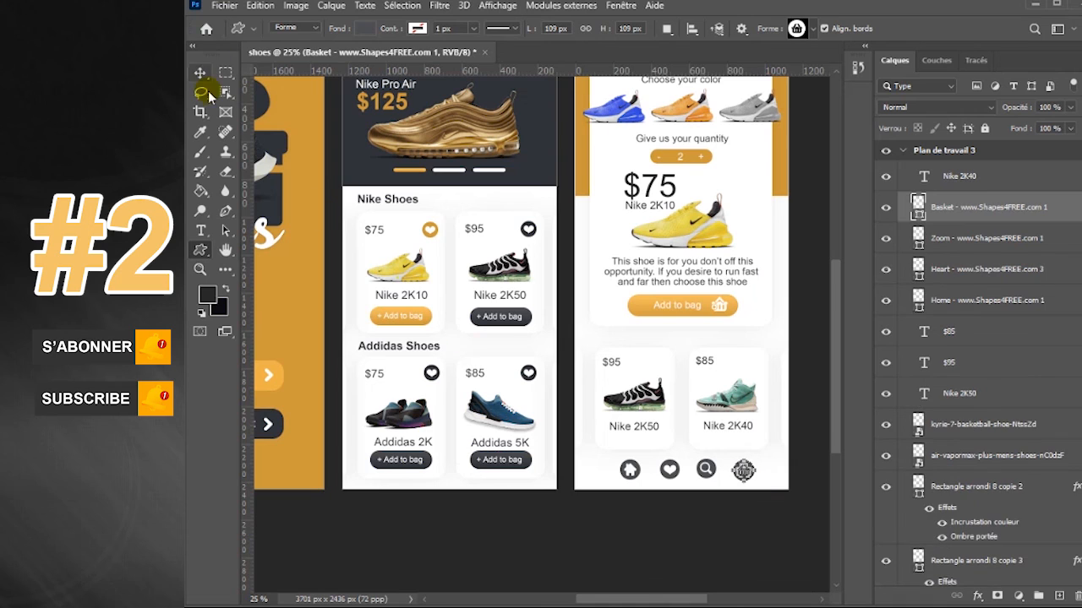
# Nudge the circled basket icon slightly upward into line with the other bottom navigation icons.
pyautogui.click(201, 72)
pyautogui.click(742, 471)
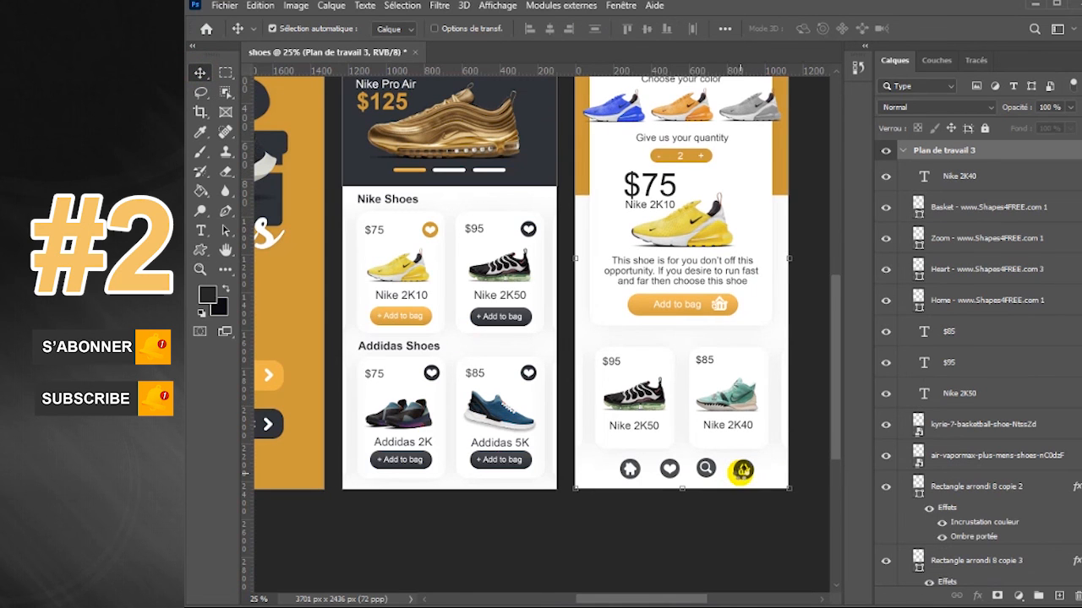
pyautogui.click(1005, 211)
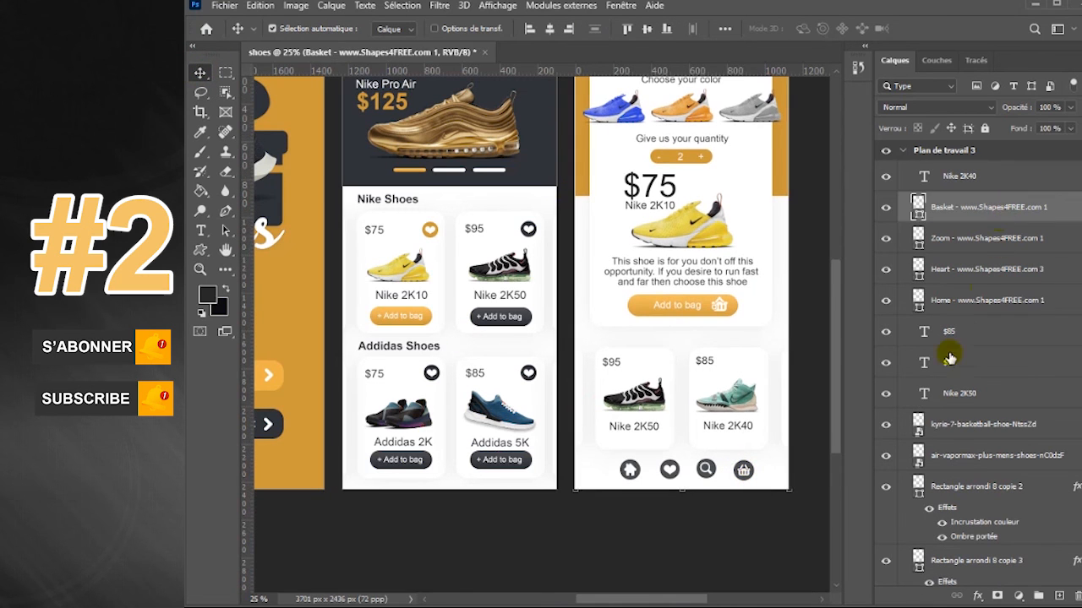
pyautogui.hotkey('shift', 'Up')
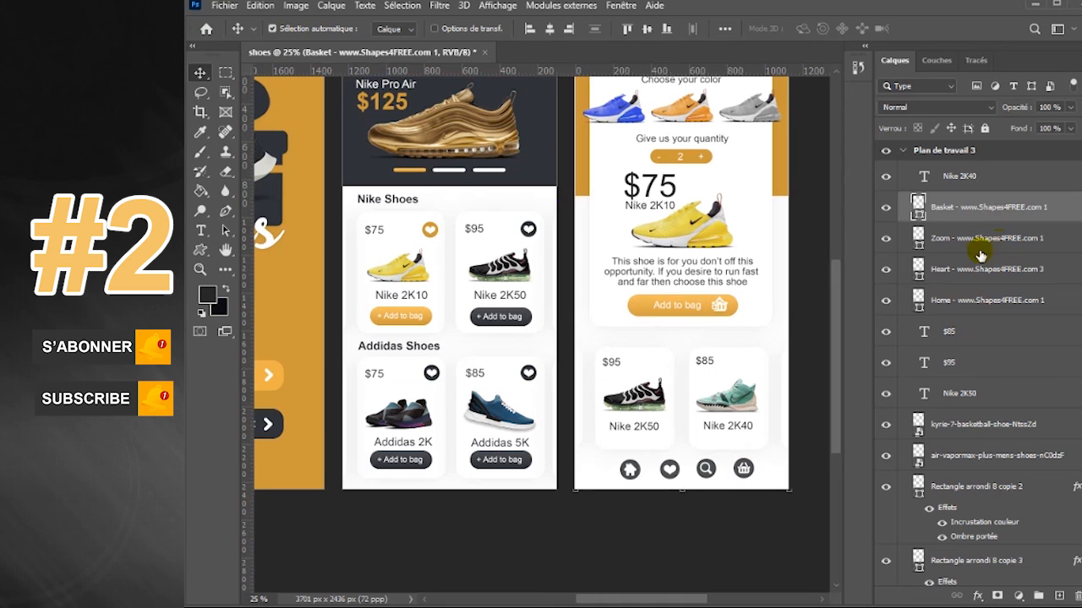
# Move the home, heart, magnifier and basket icons together about 20 px to the left on the third artboard.
pyautogui.keyDown('ctrl'); pyautogui.click(1005, 301); pyautogui.keyUp('ctrl')
pyautogui.keyDown('ctrl'); pyautogui.click(1006, 268); pyautogui.keyUp('ctrl')
pyautogui.keyDown('ctrl'); pyautogui.click(1006, 245); pyautogui.keyUp('ctrl')
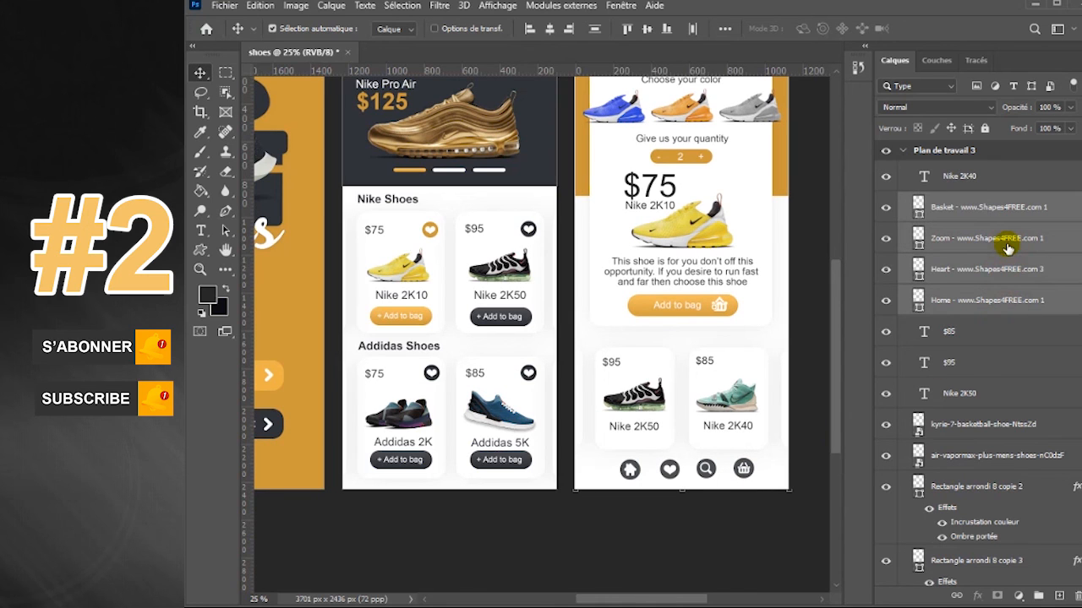
pyautogui.hotkey('shift', 'Left')
pyautogui.hotkey('shift', 'Left')
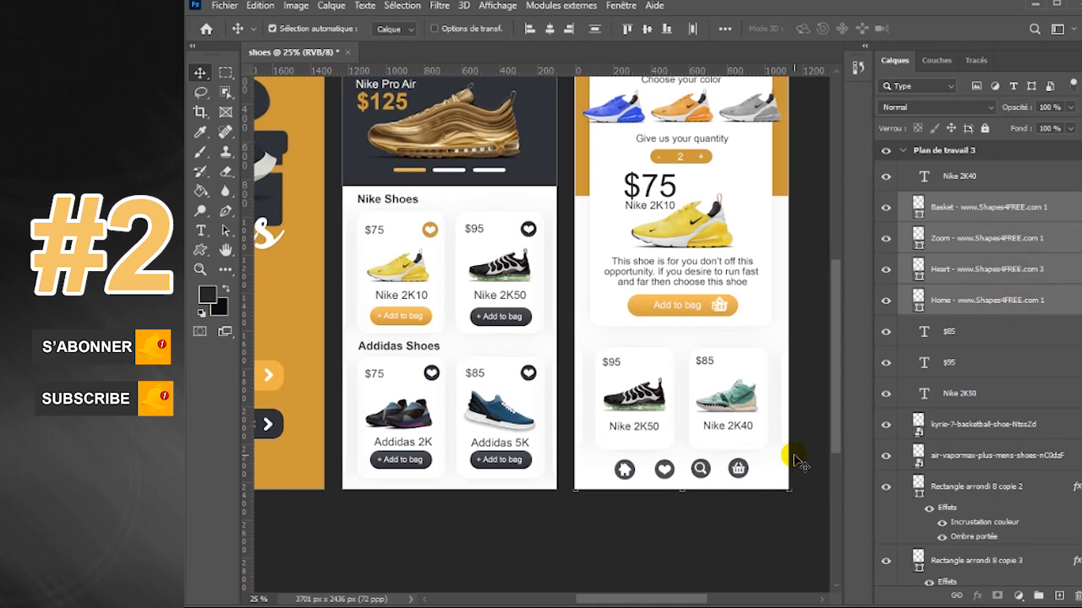
pyautogui.click(1019, 303)
pyautogui.click(701, 471)
pyautogui.click(737, 471)
pyautogui.hotkey('shift', 'Down')
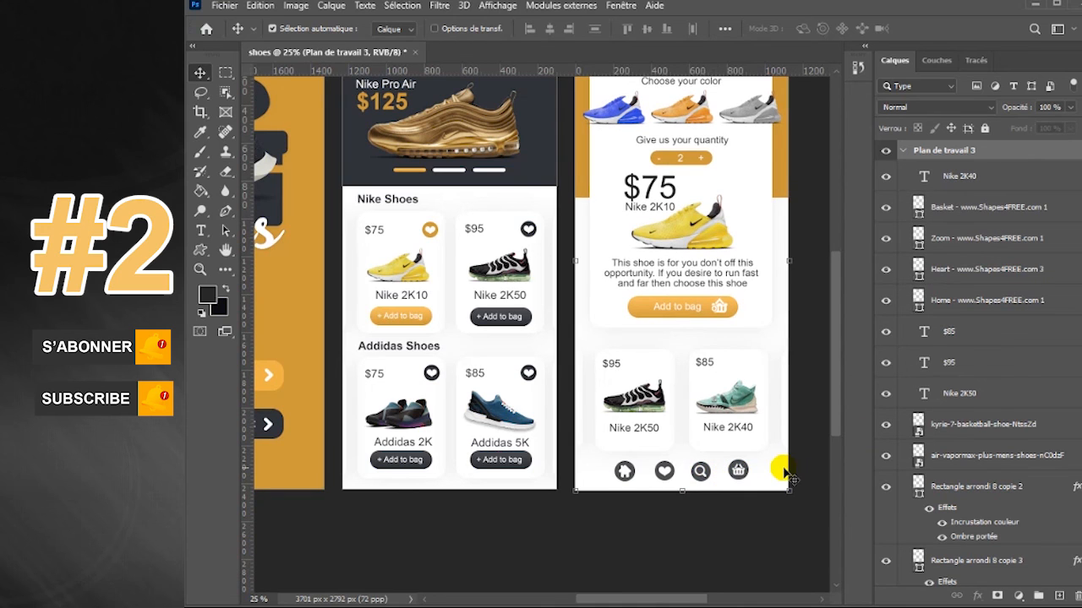
pyautogui.hotkey('ctrl', 'z')
# Draw a shopping cart shape from the Shapes4FREE-ecommerce set, about 85 x 63 px, in the upper-right corner of the black shoe's card.
pyautogui.click(988, 209)
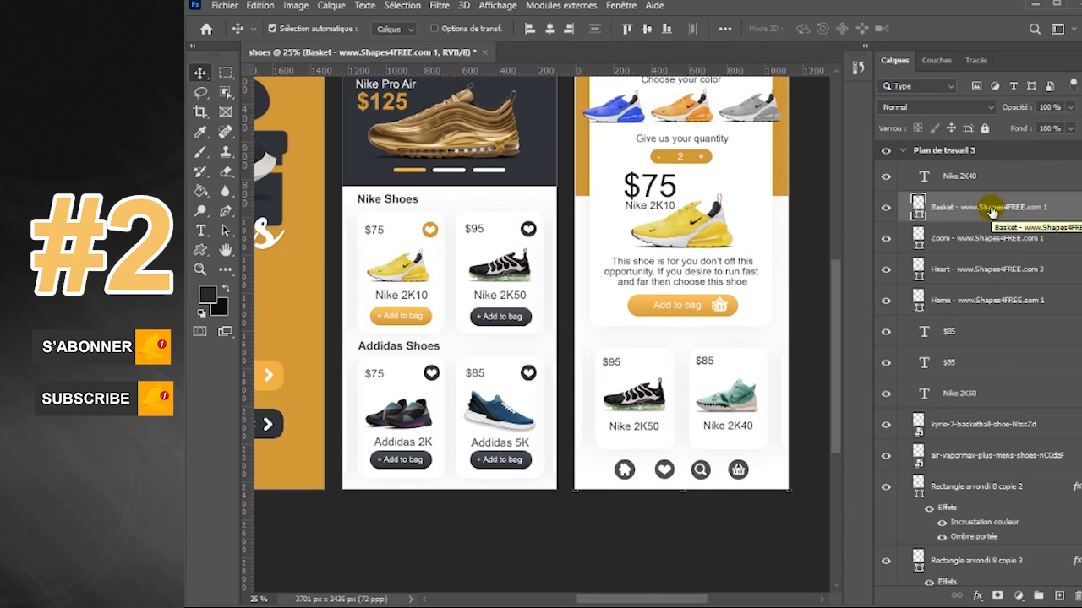
pyautogui.click(201, 250)
pyautogui.click(816, 32)
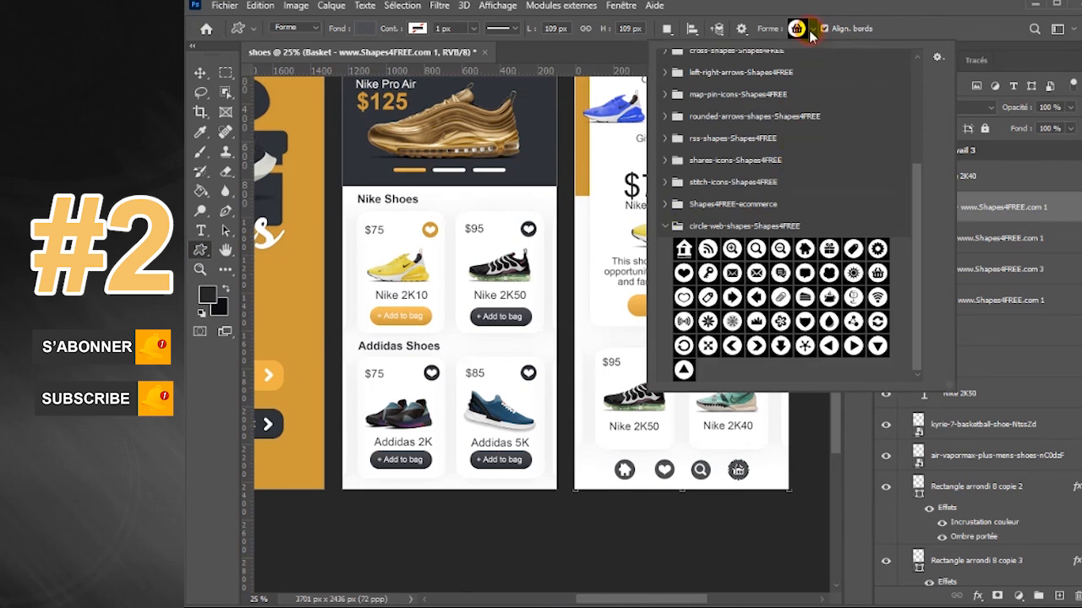
pyautogui.click(666, 223)
pyautogui.click(665, 349)
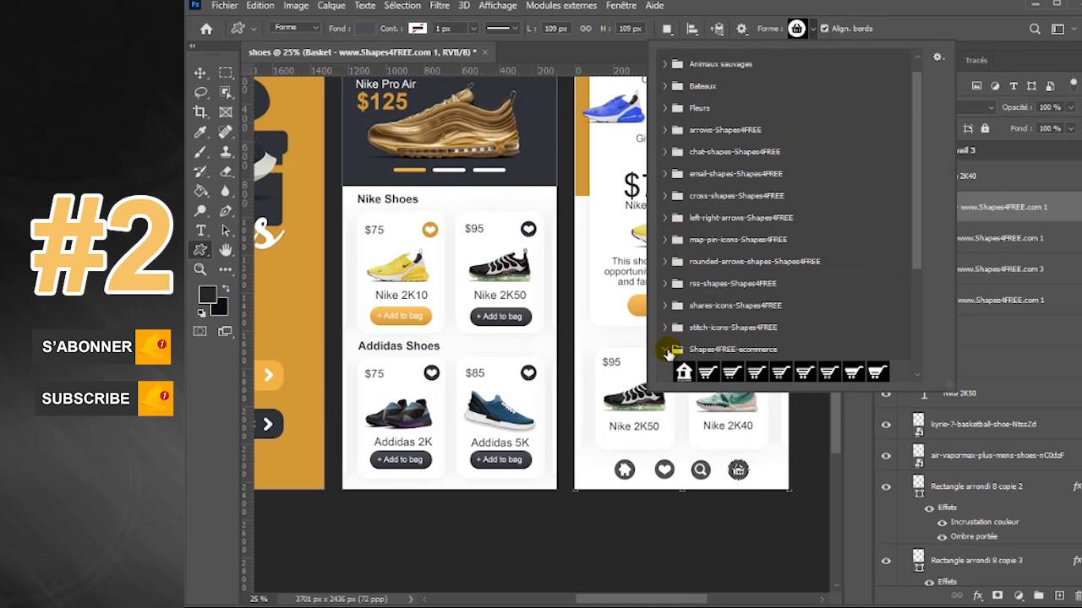
pyautogui.moveTo(918, 271); pyautogui.dragTo(915, 296)
pyautogui.scroll(-2, 832, 325)
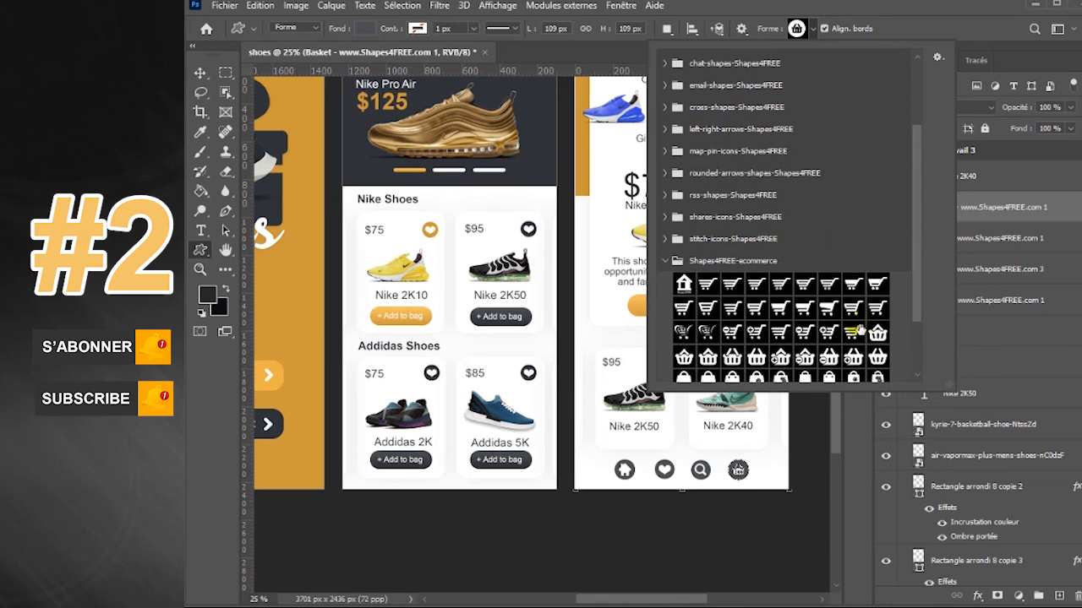
pyautogui.click(830, 332)
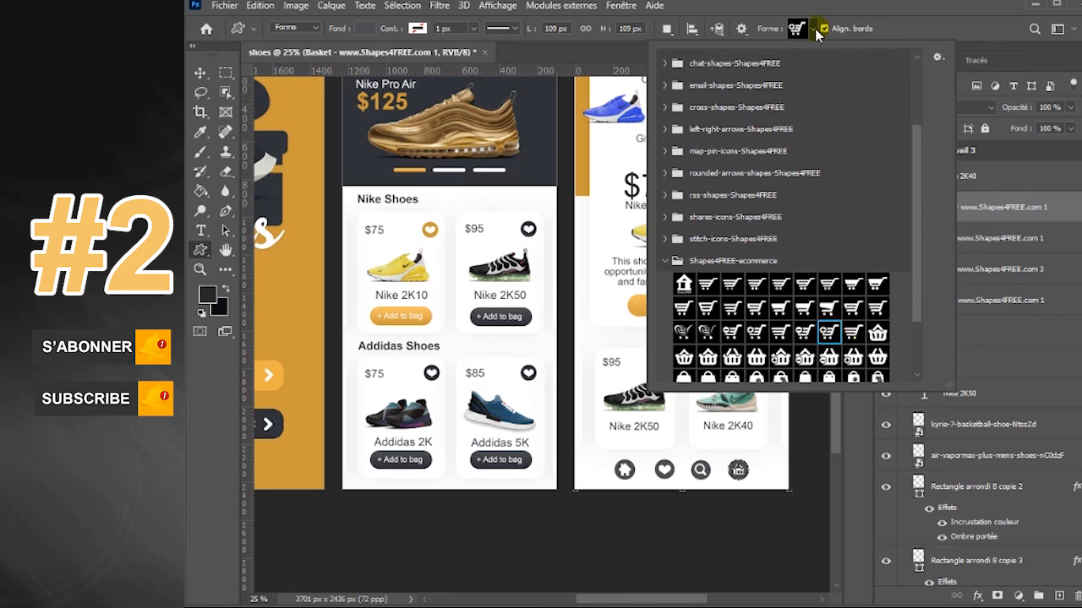
pyautogui.click(813, 29)
pyautogui.moveTo(651, 356); pyautogui.dragTo(669, 371)
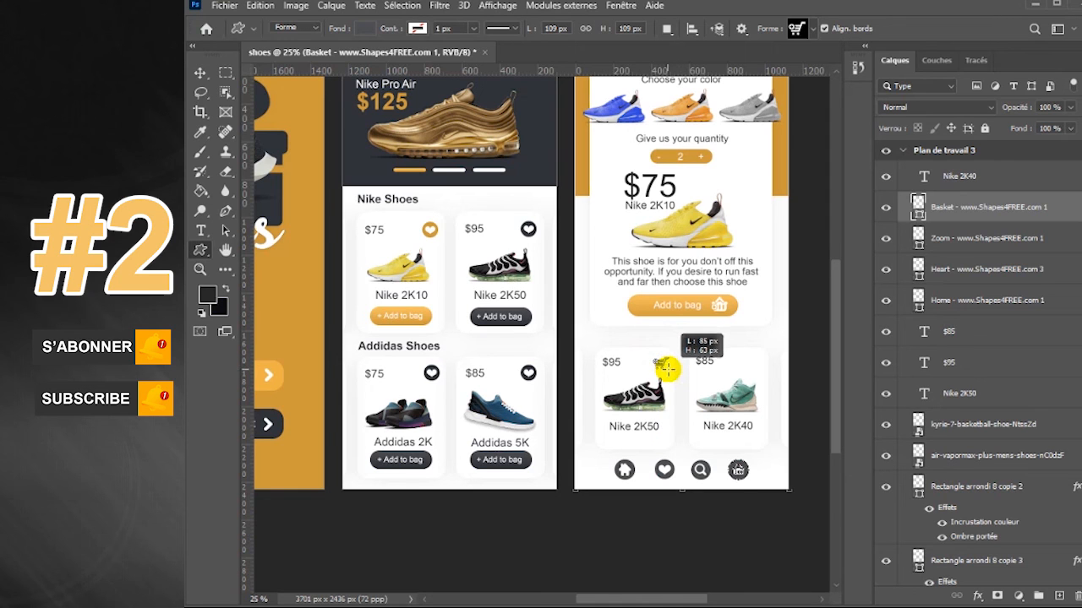
# Duplicate the shopping cart icon into the upper-right corner of the green shoe's card, beside the $85 price.
pyautogui.click(201, 75)
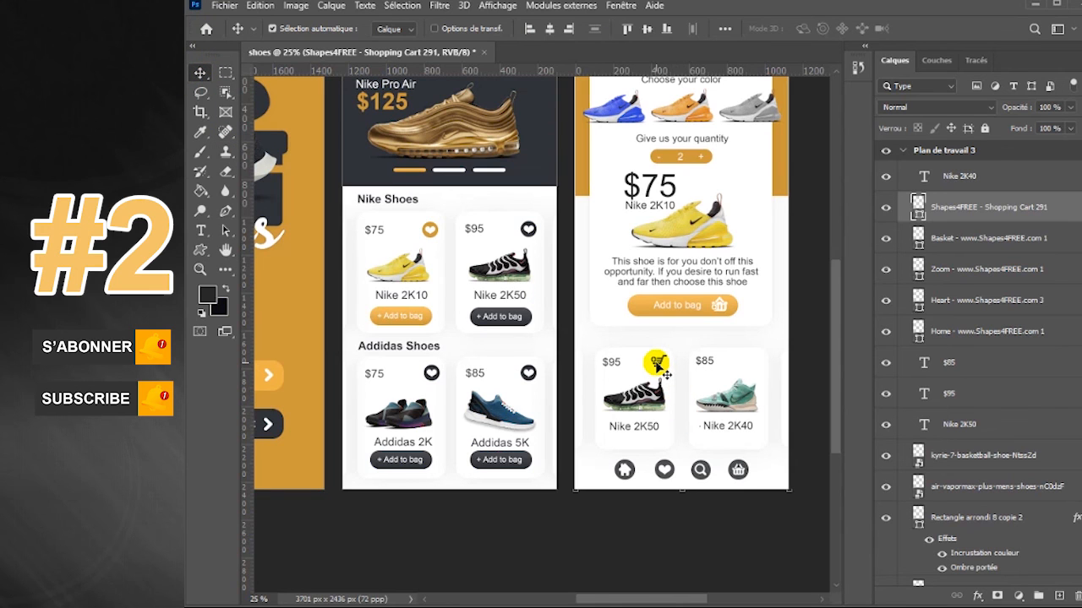
pyautogui.moveTo(658, 365); pyautogui.dragTo(757, 361)
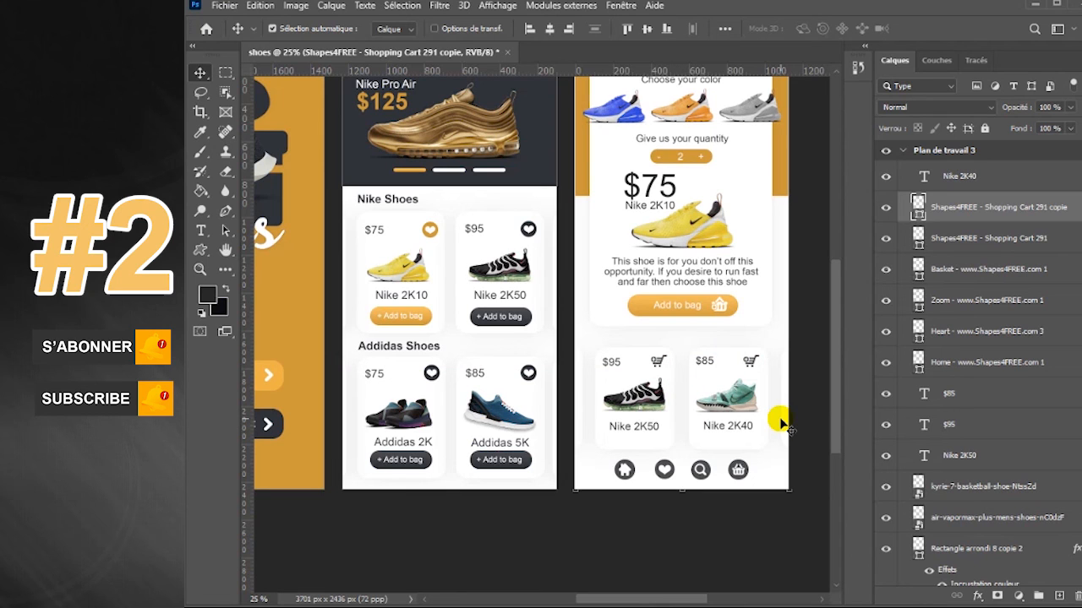
pyautogui.click(755, 538)
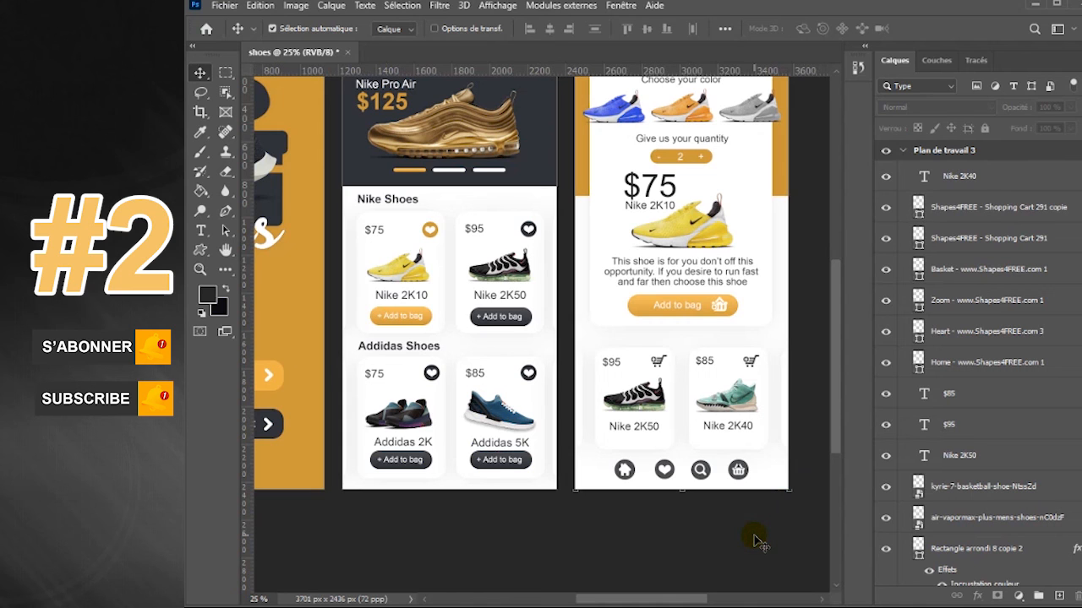
# Bring all three artboards into view together to review the complete app design.
pyautogui.hotkey('ctrl', '-')
pyautogui.moveTo(706, 602); pyautogui.dragTo(691, 602)
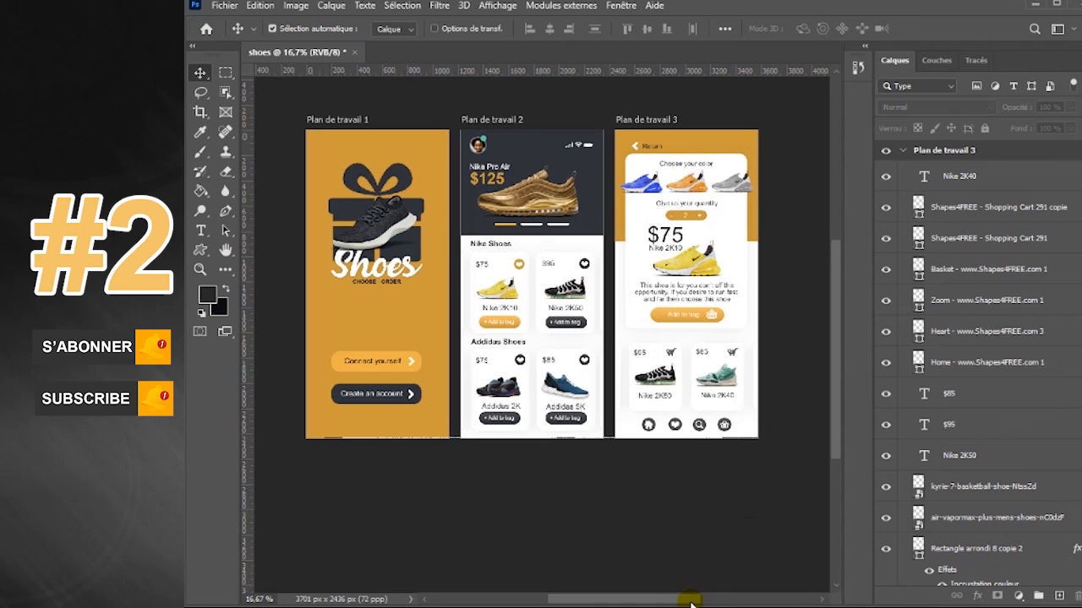
pyautogui.moveTo(832, 412); pyautogui.dragTo(832, 400)
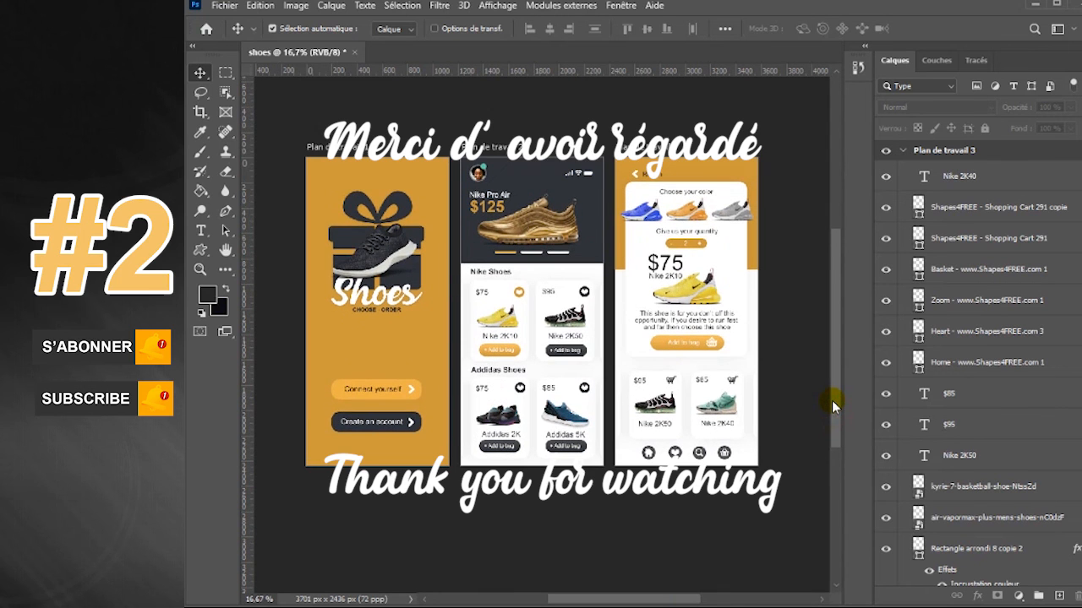